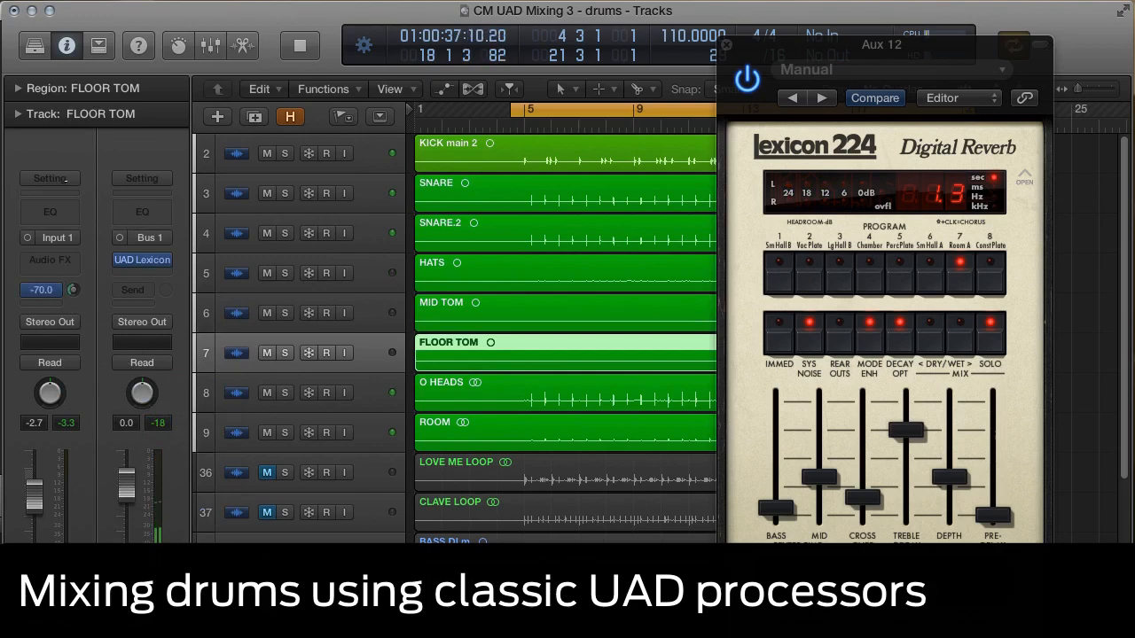
Step: Select the KICK track and raise its Bus 1 send level
left_click(322, 145)
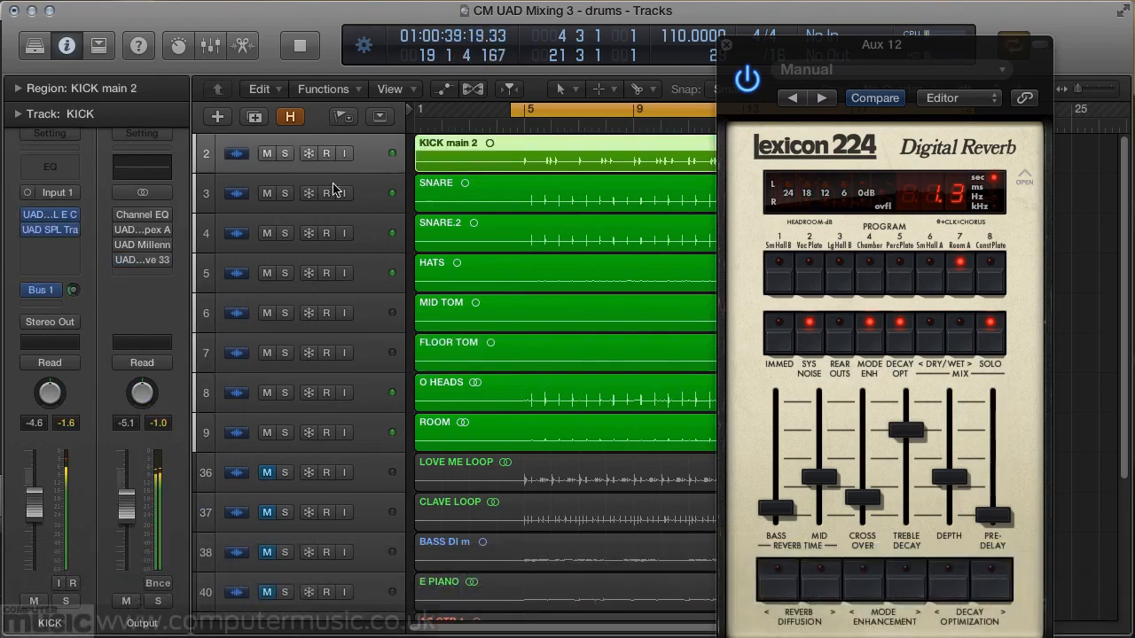
left_click_drag(71, 287, 70, 222)
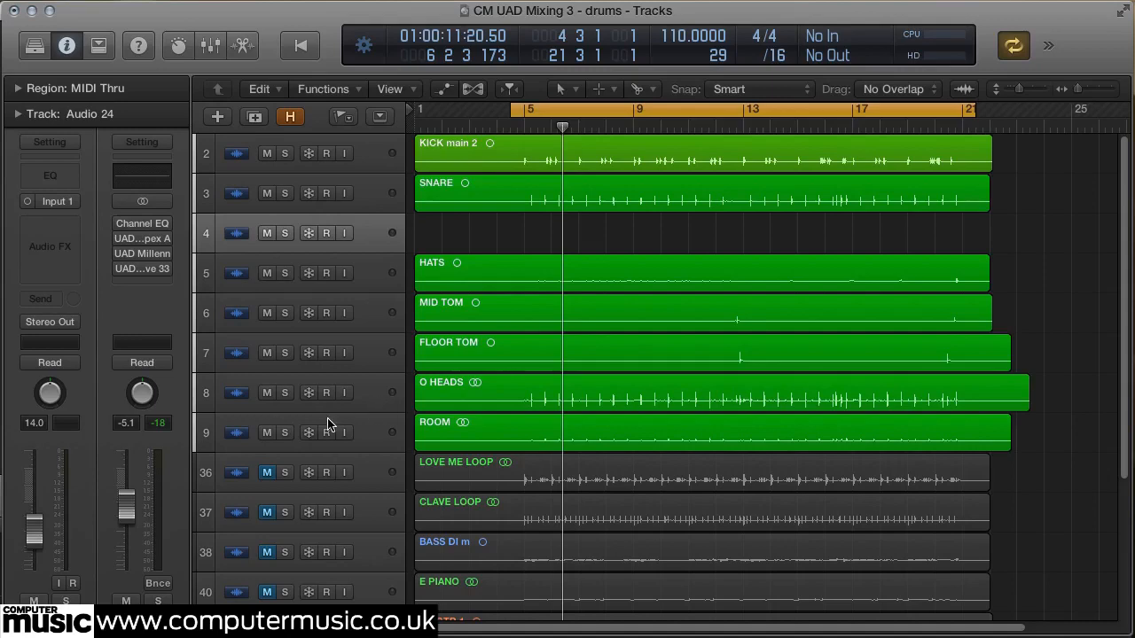
Step: Solo the ROOM track, play it from bar 5 and set its level to -5.2 dB
left_click(285, 433)
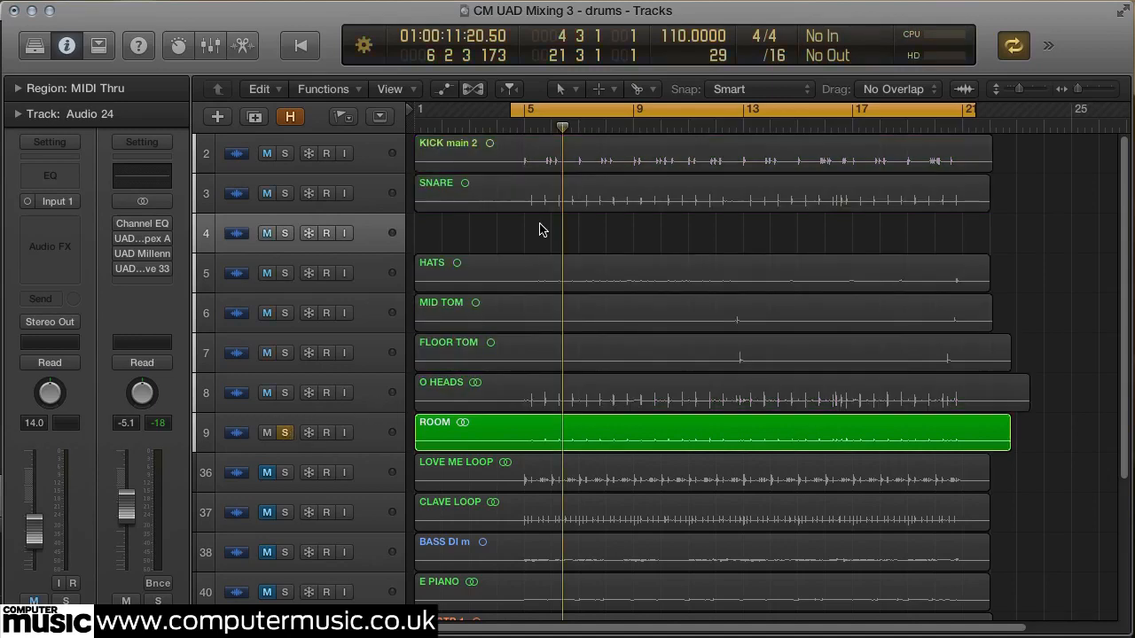
double_click(521, 133)
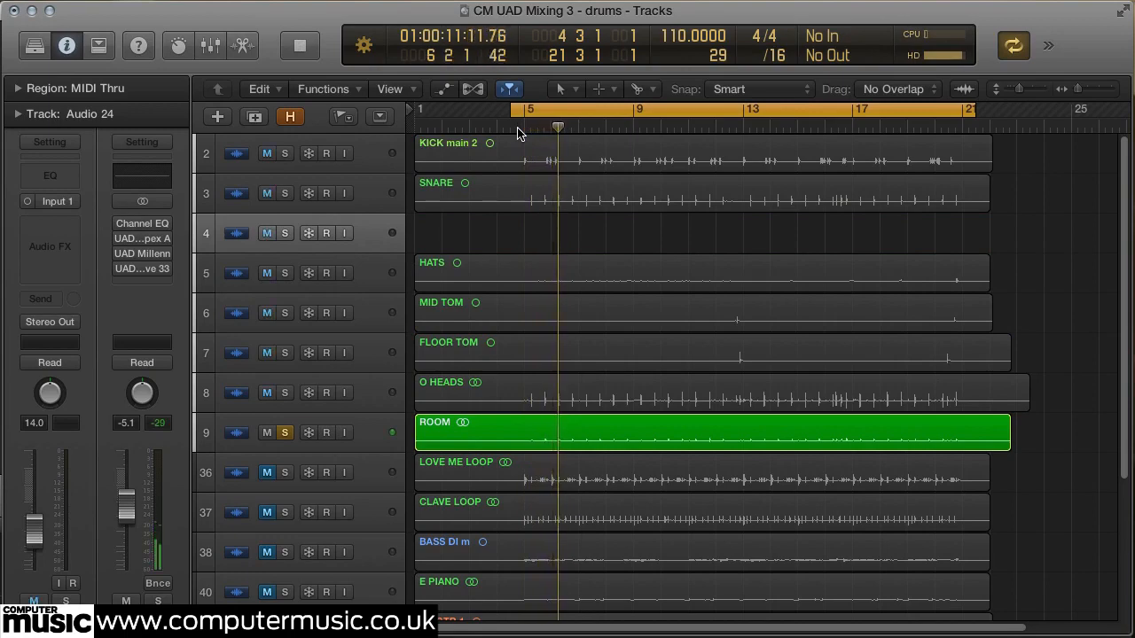
left_click(241, 433)
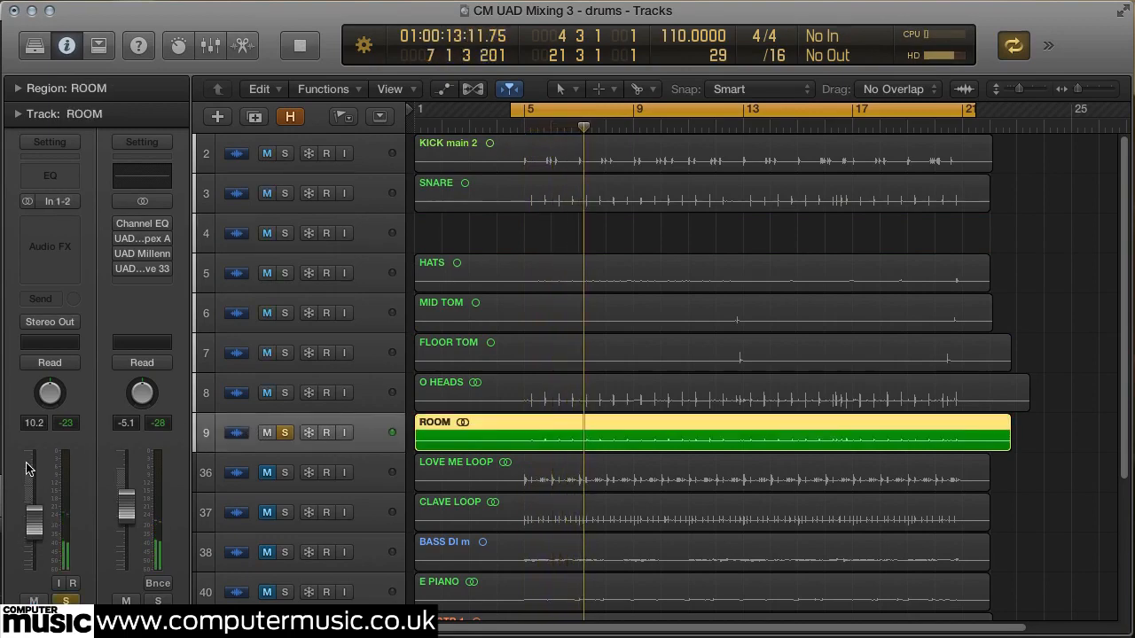
left_click_drag(35, 504, 35, 502)
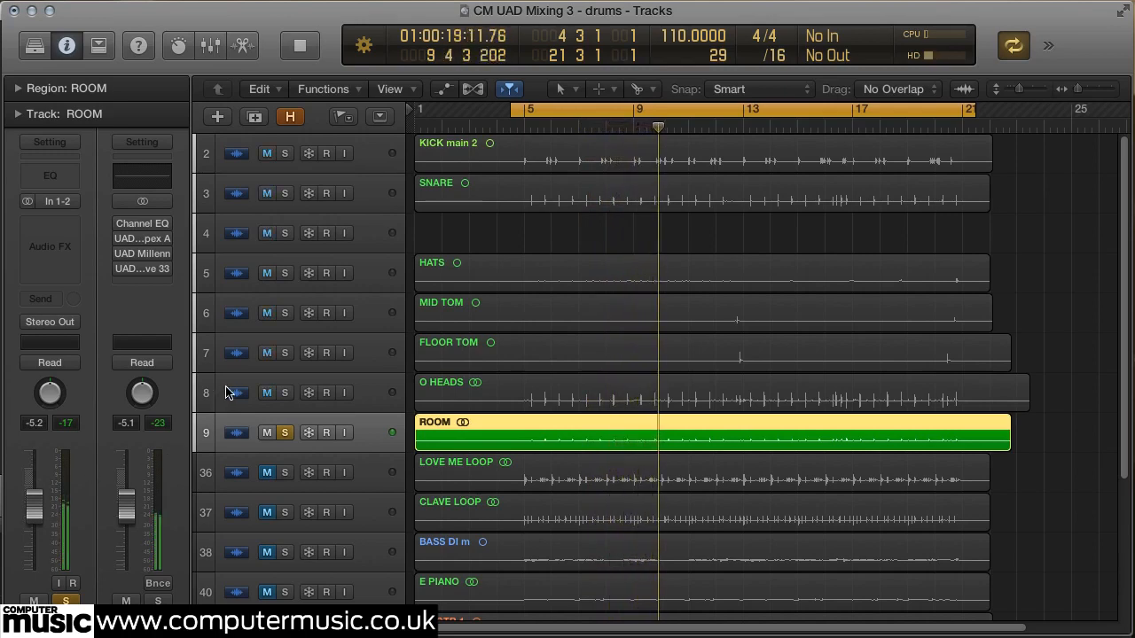
key("space")
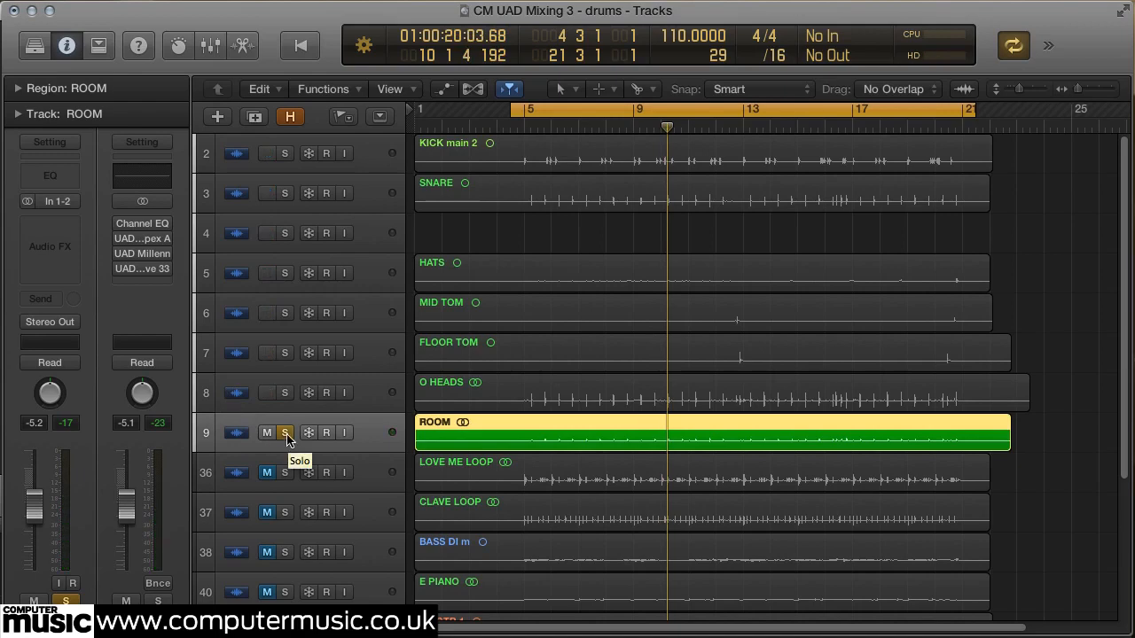
Step: Insert the stereo UAD Studer A800 plug-in on the ROOM track and move its window so all controls show
left_click(74, 230)
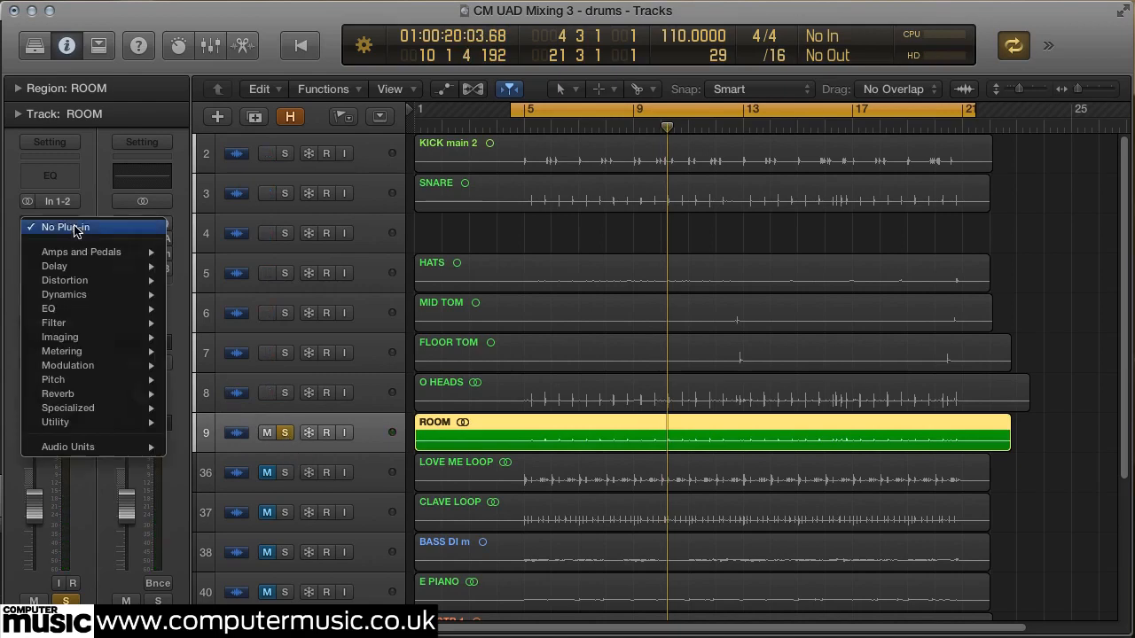
mouse_move(100, 449)
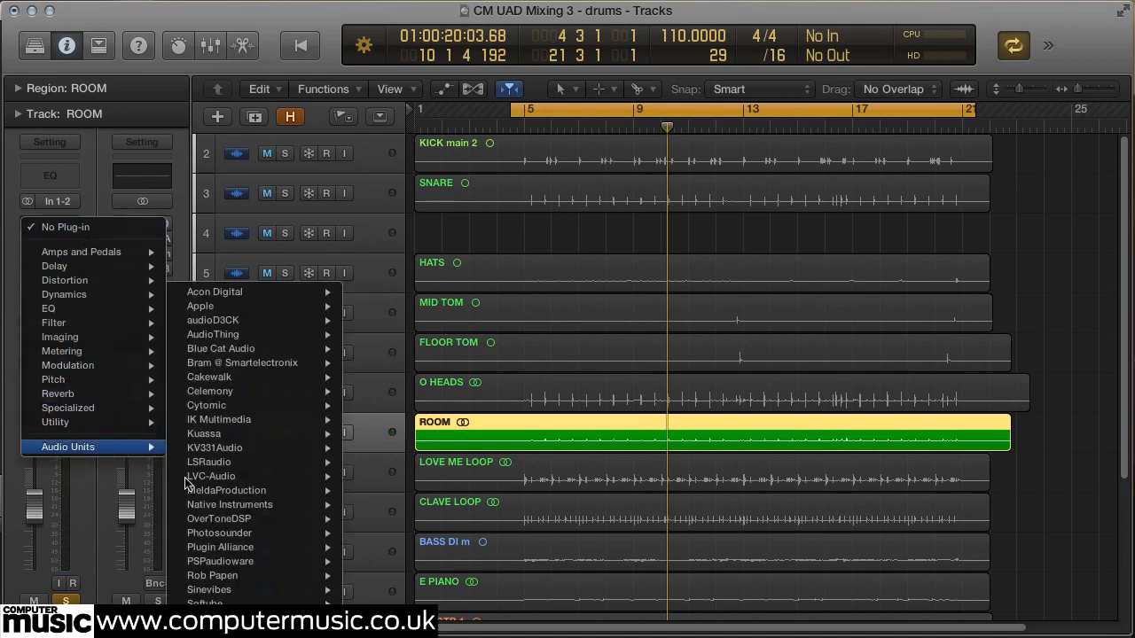
mouse_move(221, 621)
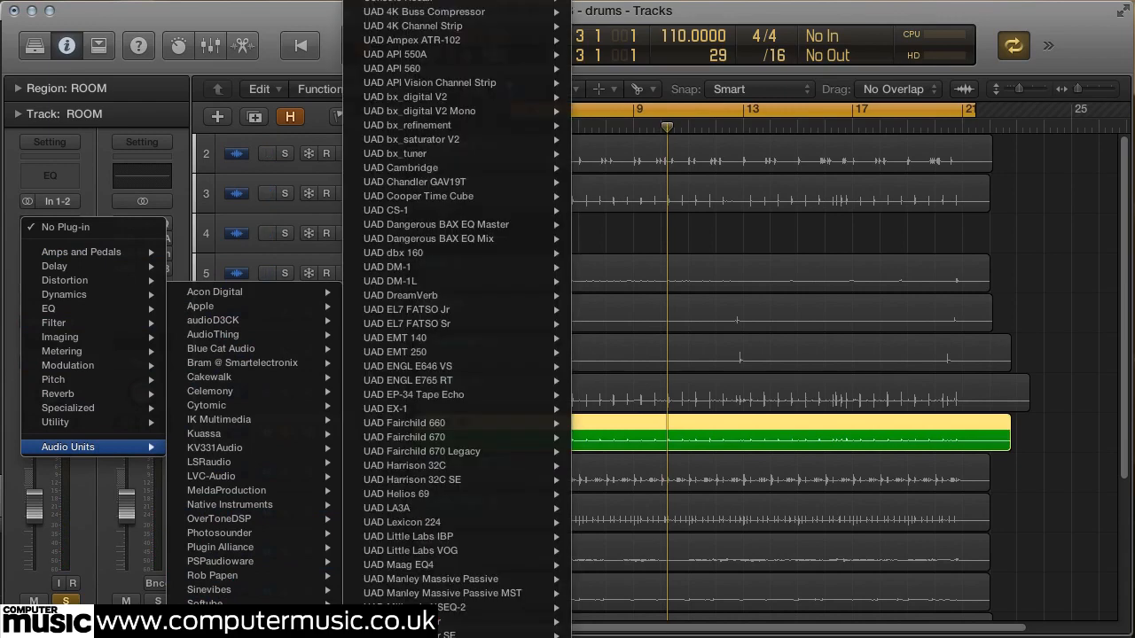
scroll(463, 580, "down", 20)
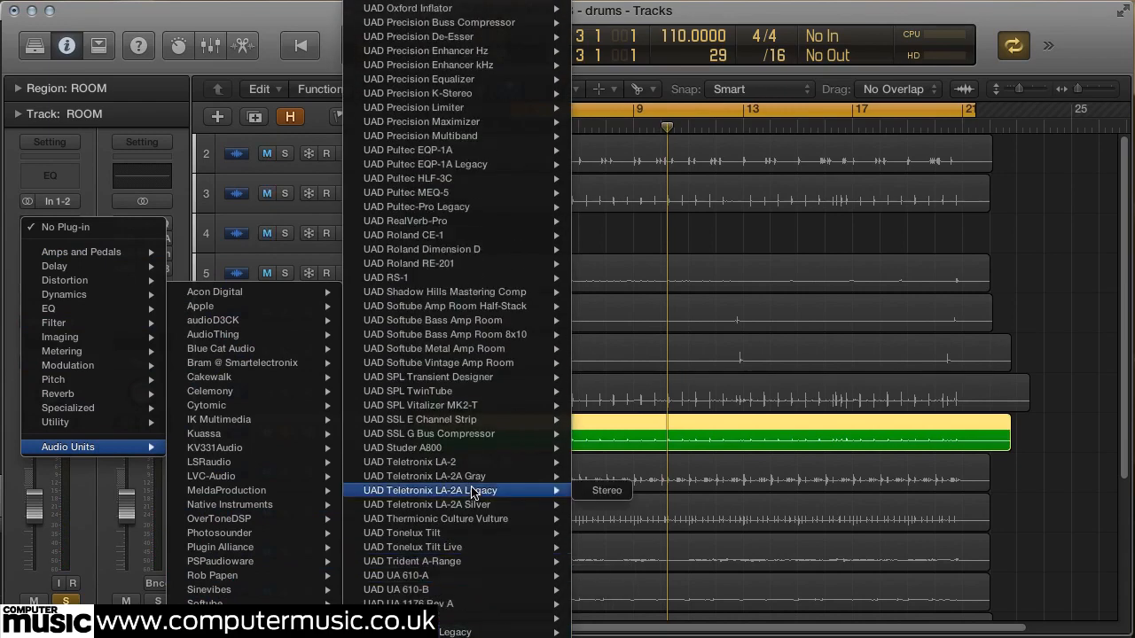
mouse_move(468, 452)
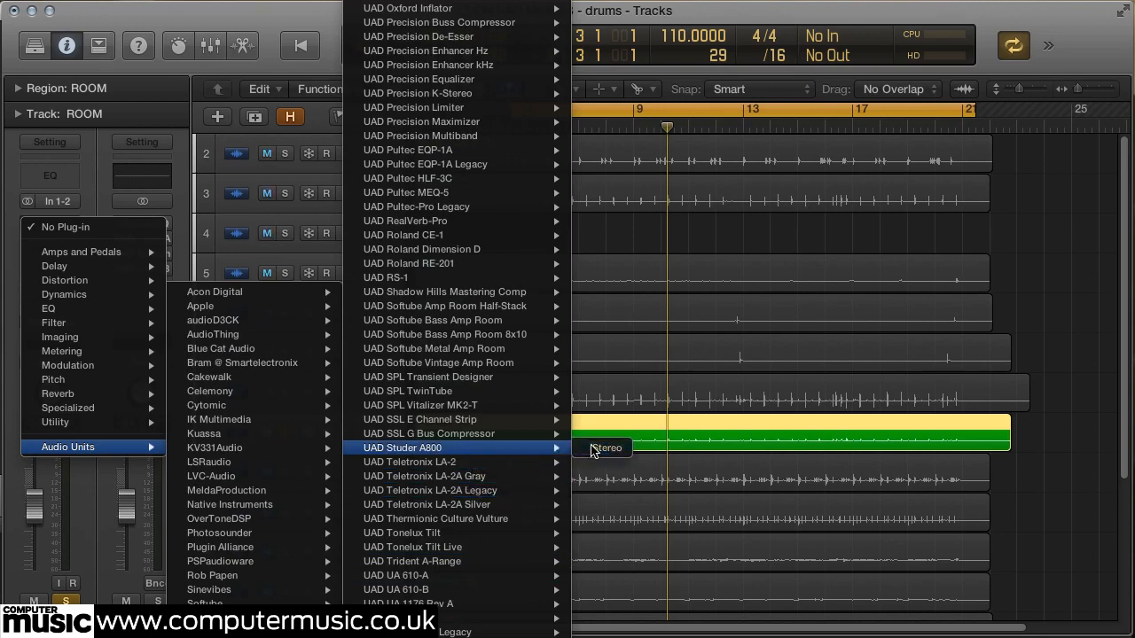
left_click(592, 452)
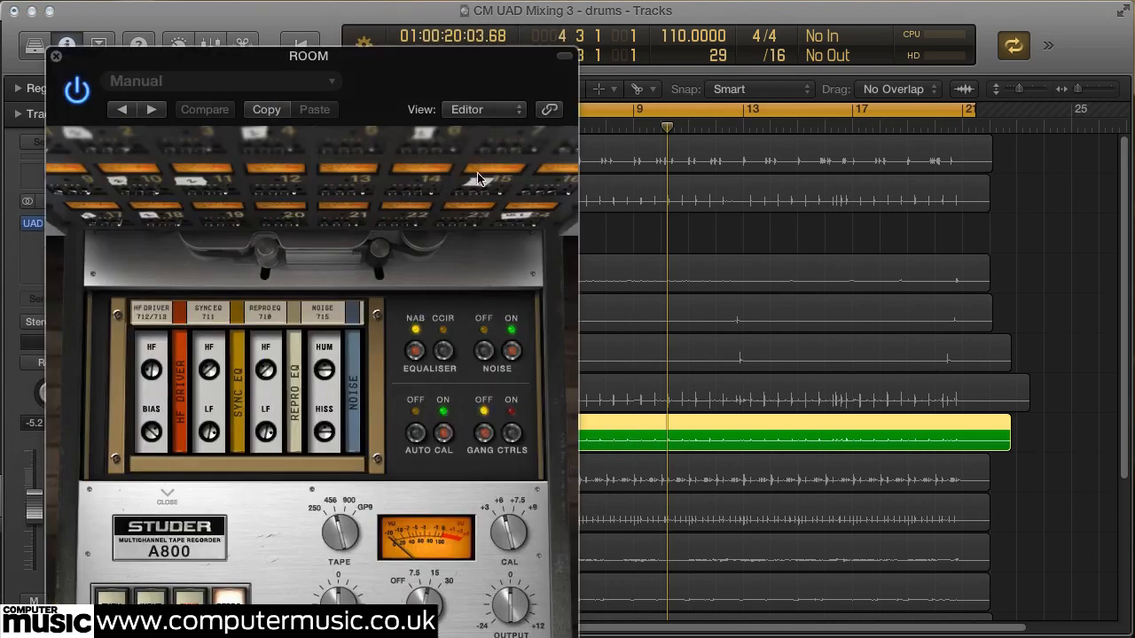
left_click_drag(362, 60, 652, 15)
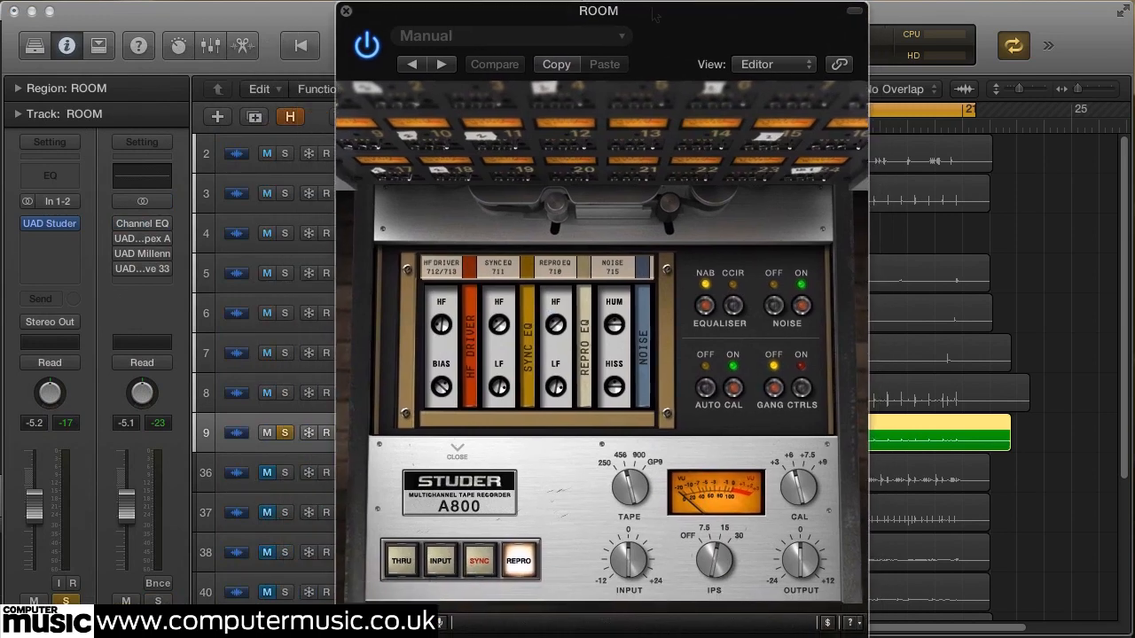
Step: Load the ULTRALINEAR 456 15 IPS preset from the 456 folder of the ULTRALINEAR presets into the Studer A800
right_click(406, 556)
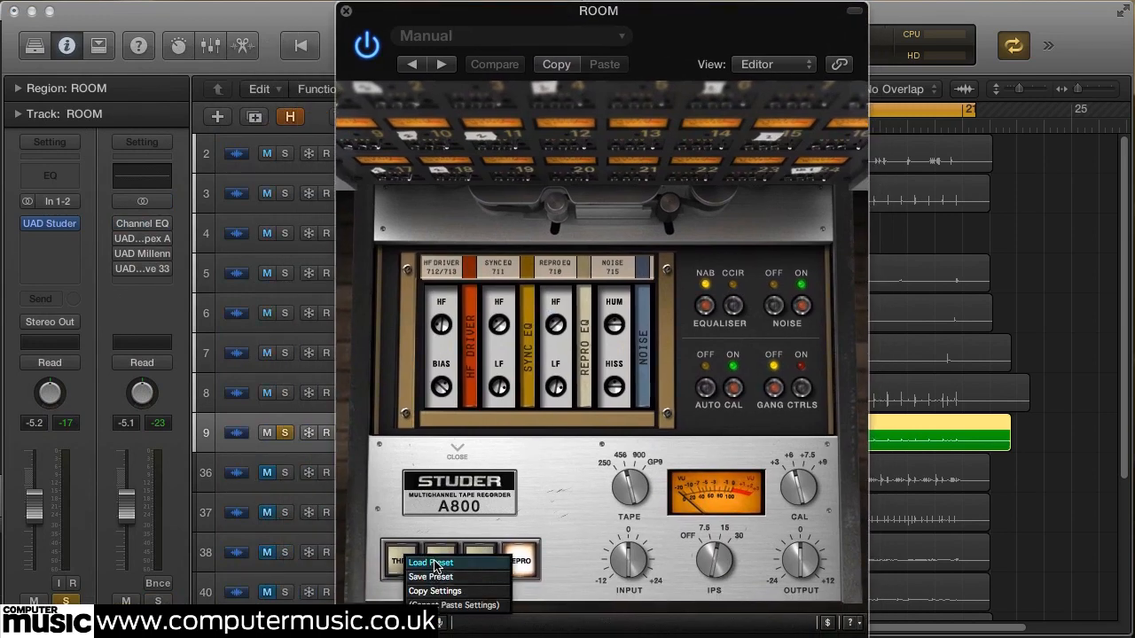
left_click(431, 562)
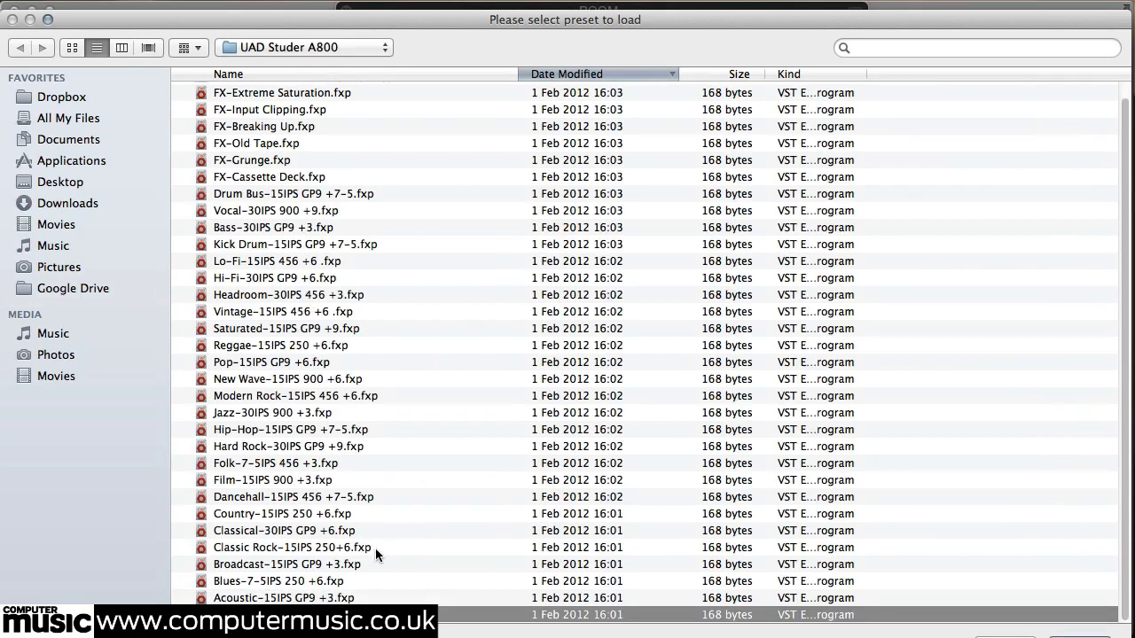
scroll(427, 530, "up", 2)
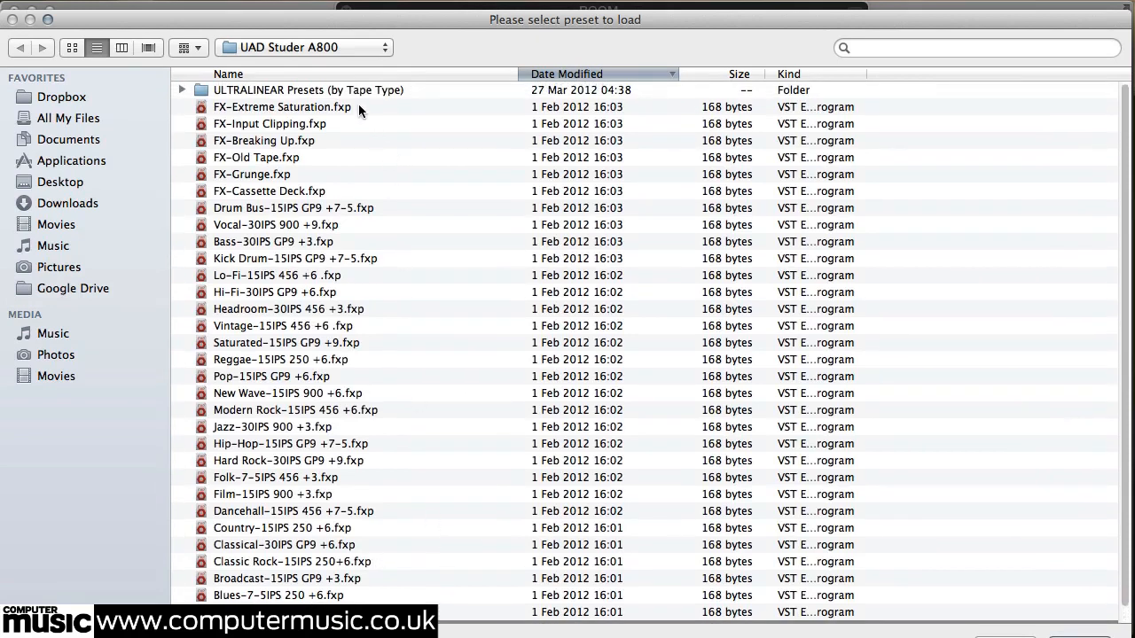
double_click(356, 92)
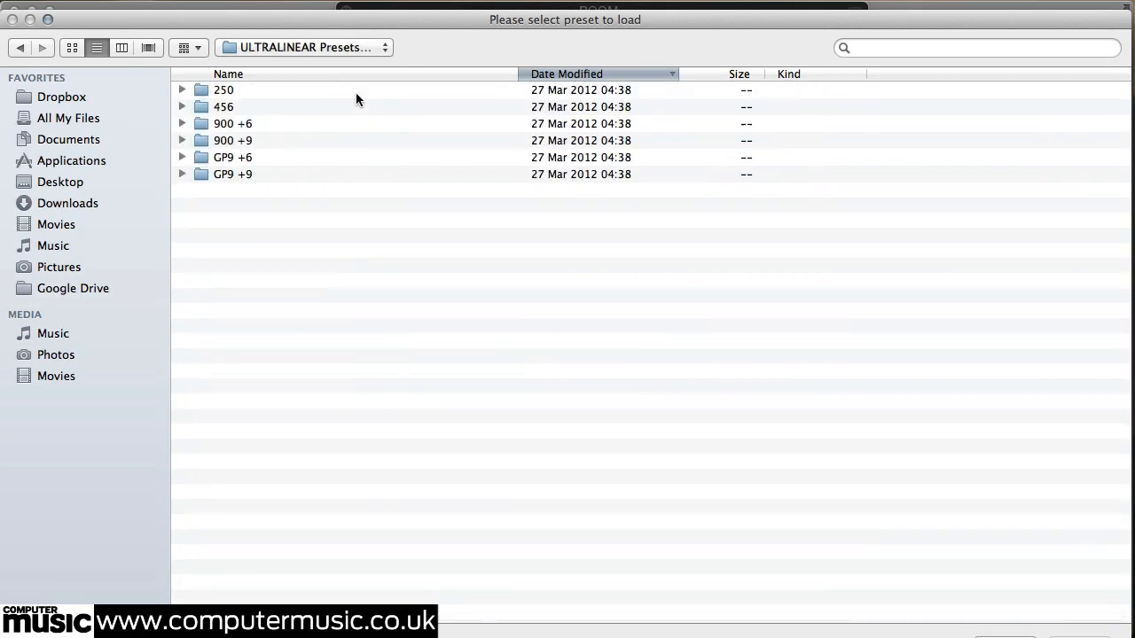
double_click(228, 107)
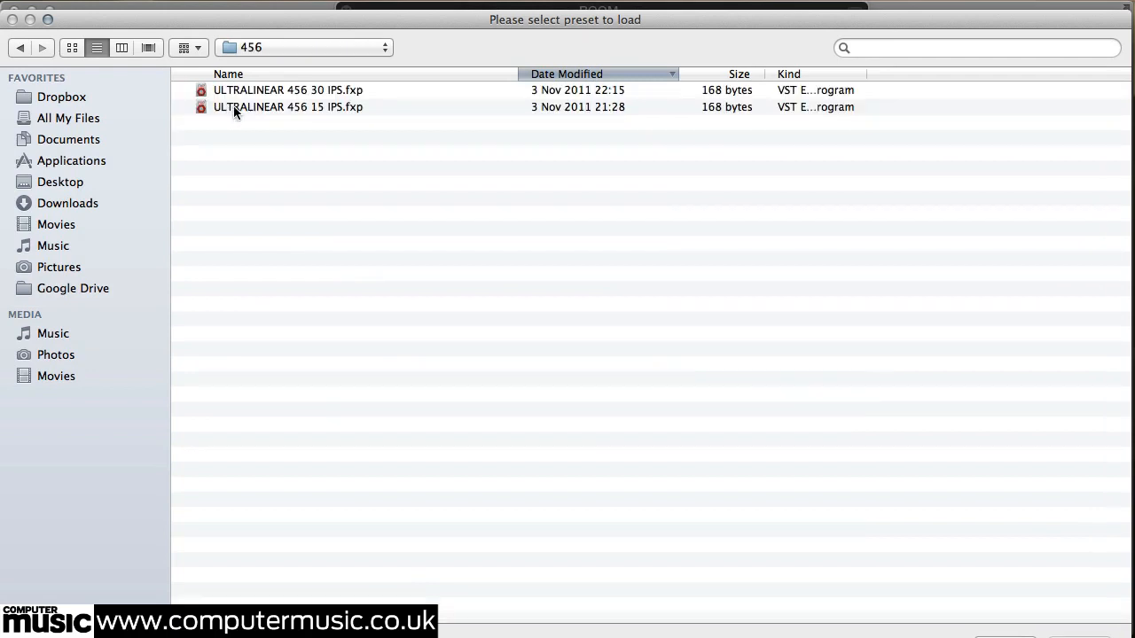
double_click(285, 109)
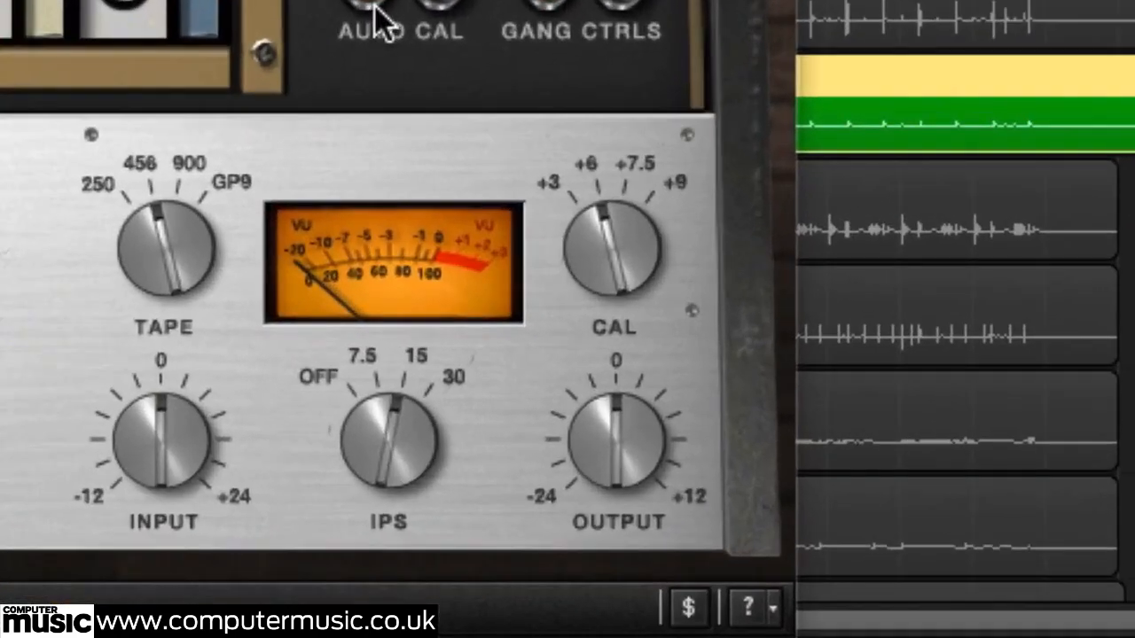
Step: Set the Studer A800's calibration to +9 and drive its input well above 0 while lowering the output to compensate
left_click_drag(583, 243, 611, 149)
left_click_drag(613, 38, 620, 1)
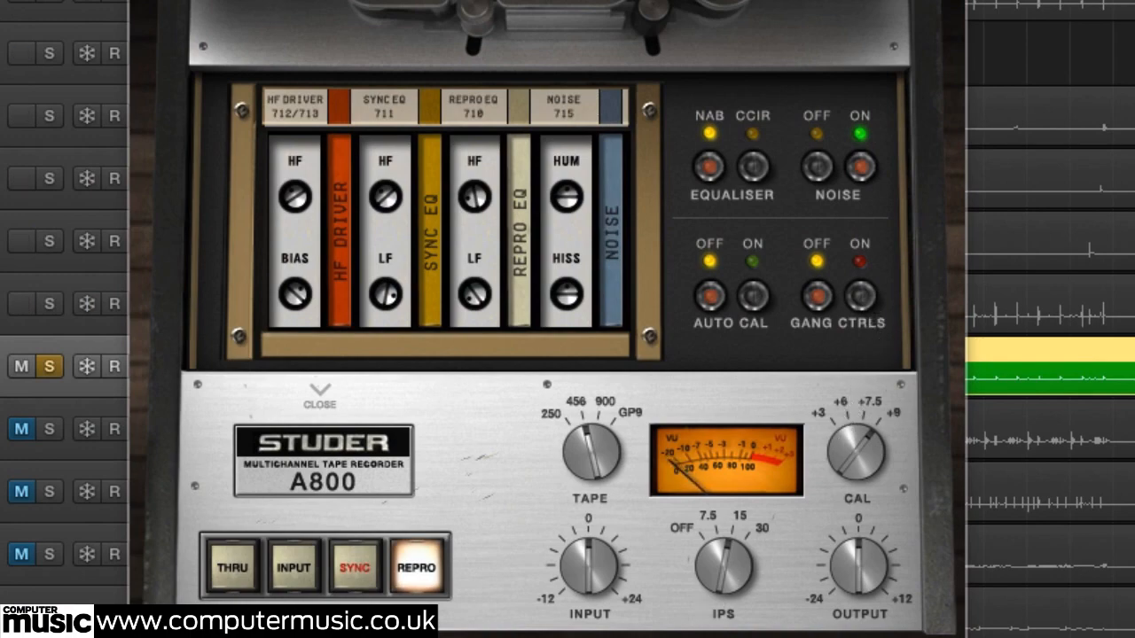
left_click_drag(577, 572, 581, 524)
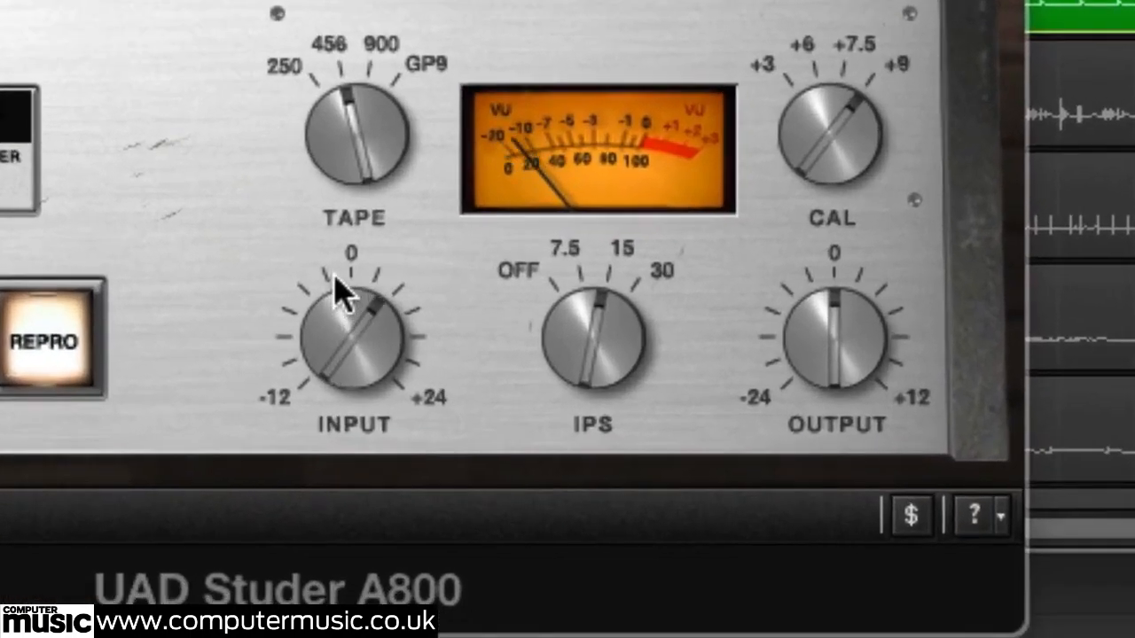
left_click_drag(341, 282, 340, 233)
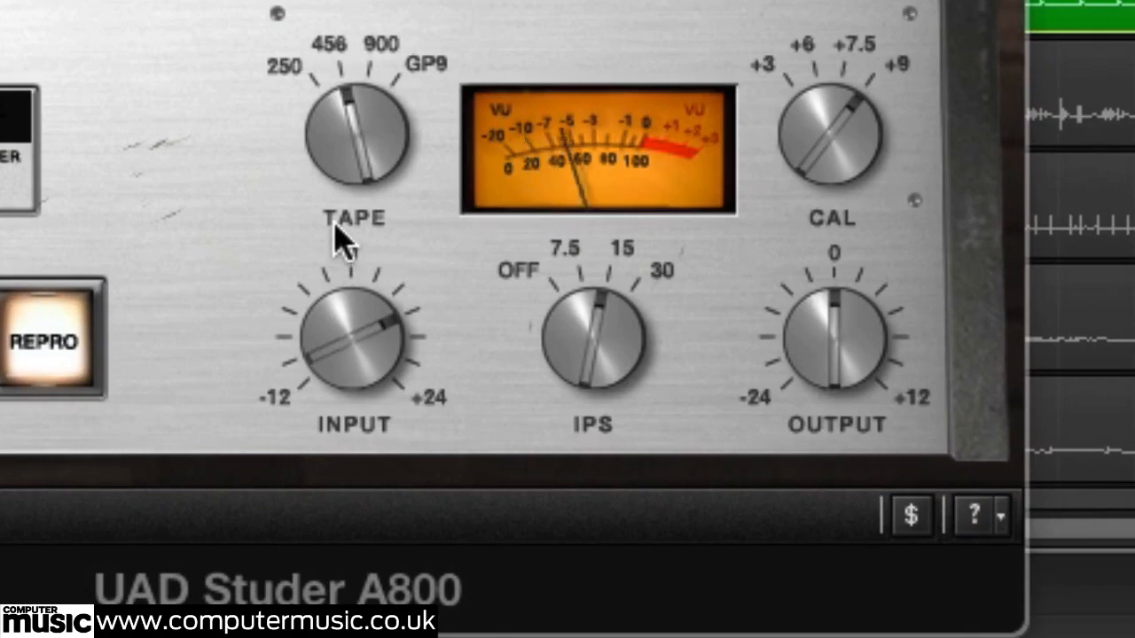
left_click_drag(789, 314, 796, 410)
left_click_drag(346, 337, 325, 322)
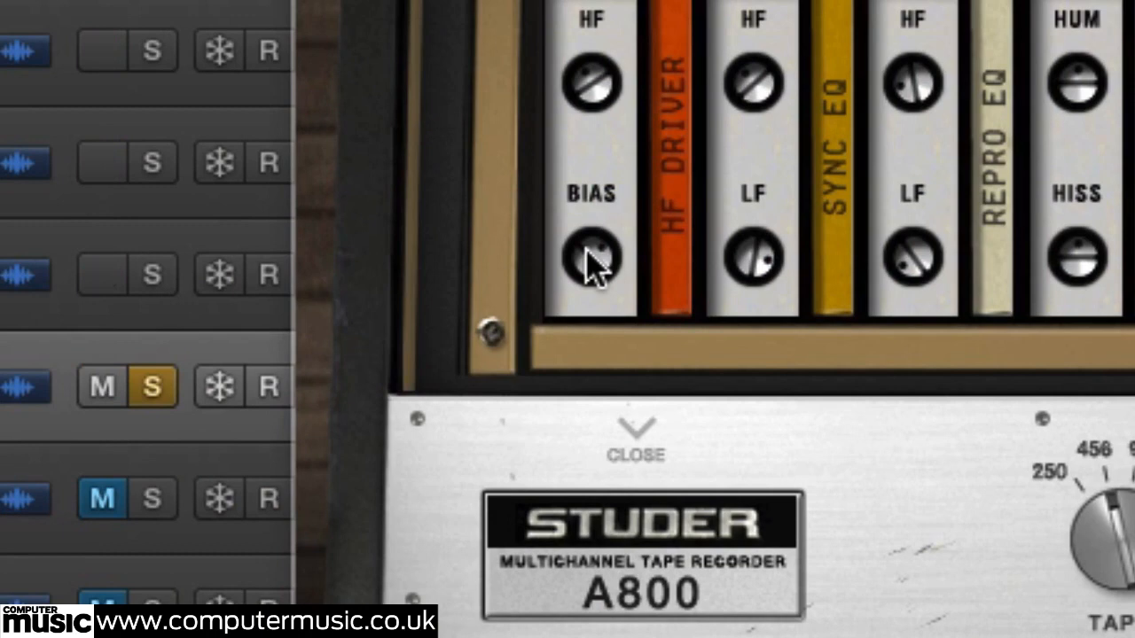
Step: Turn down the Studer A800's HF driver bias and compare the room sound with the plug-in bypassed and active
left_click_drag(585, 248, 571, 328)
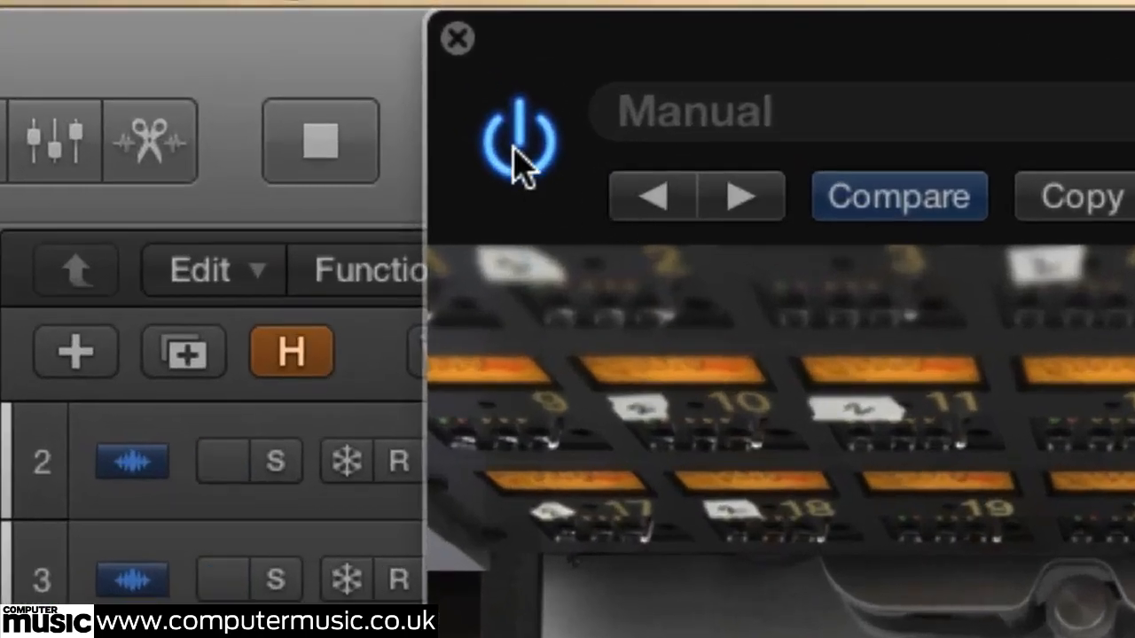
left_click(366, 47)
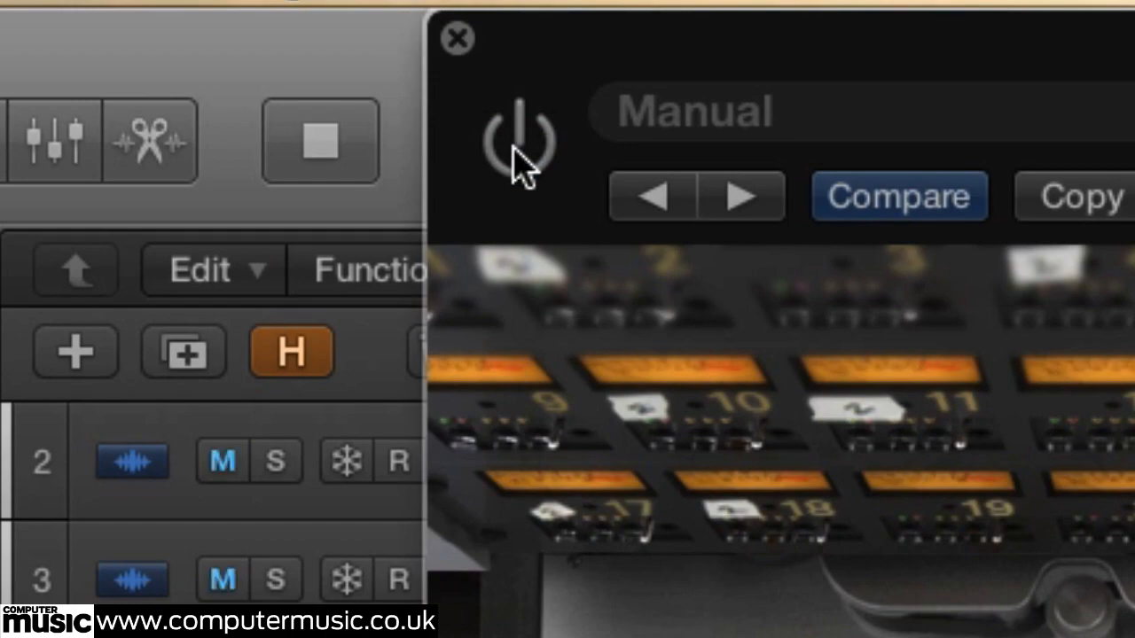
left_click(521, 151)
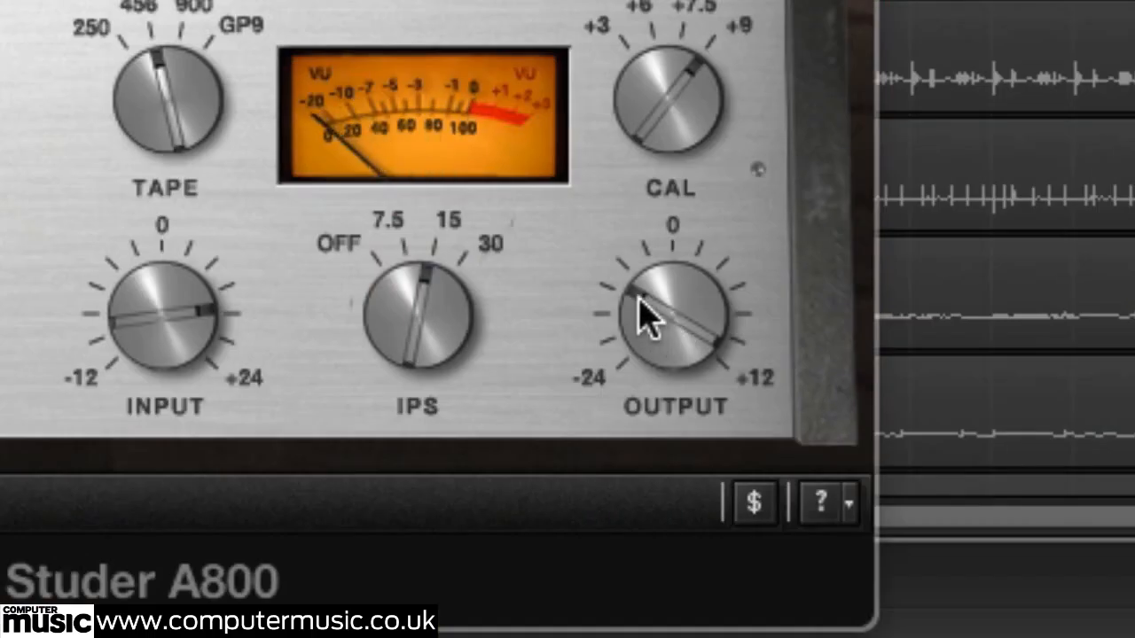
Step: Trim the Studer A800's output slightly lower and compare the playback with the plug-in bypassed and active again
left_click_drag(638, 297, 634, 303)
key("space")
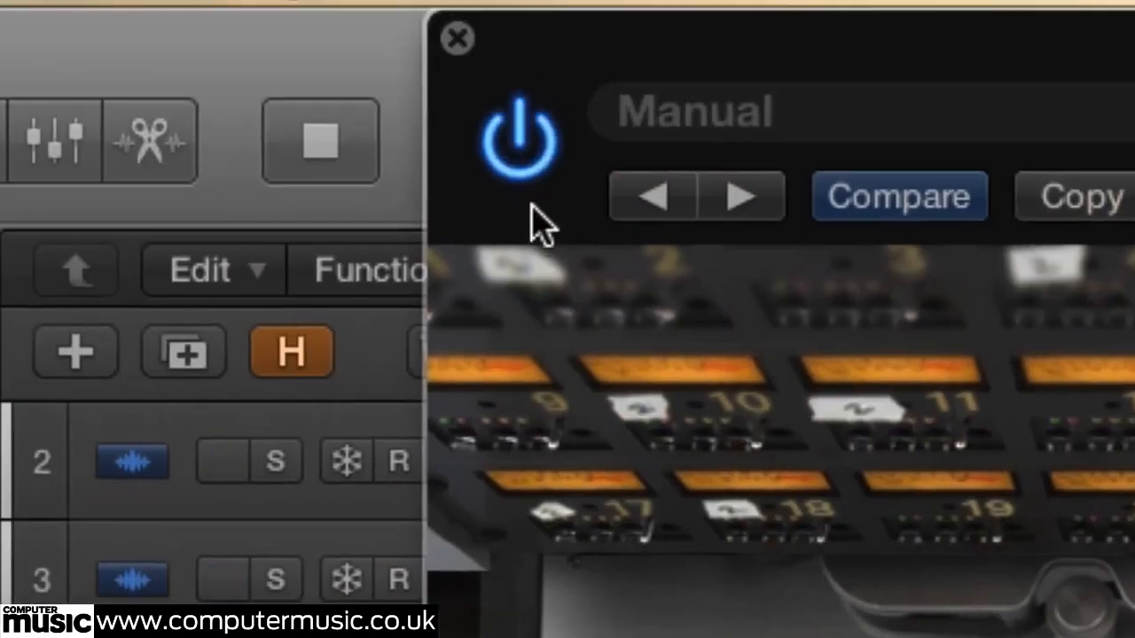
left_click(512, 125)
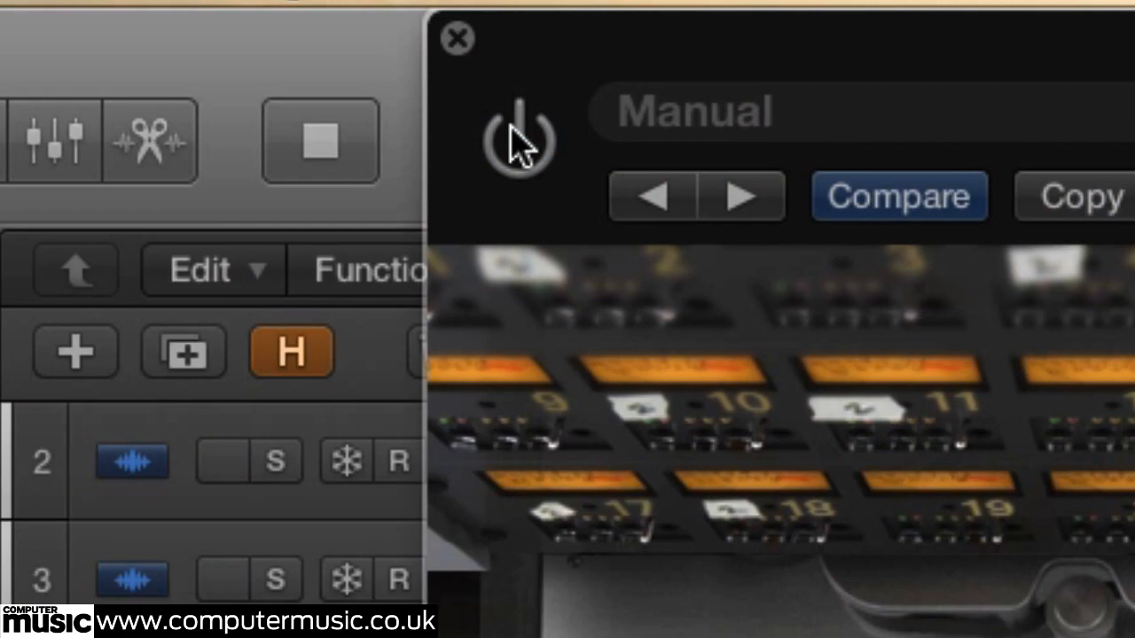
left_click(518, 147)
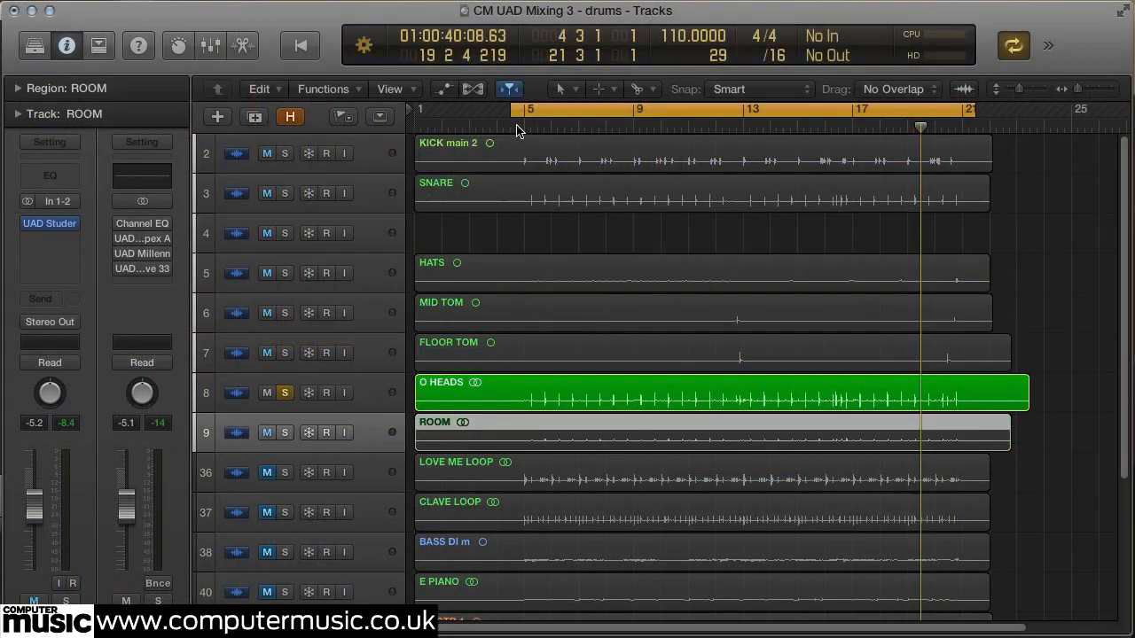
Step: Play the soloed O HEADS track from bar 5 and set its level to -6.2 dB
left_click(520, 130)
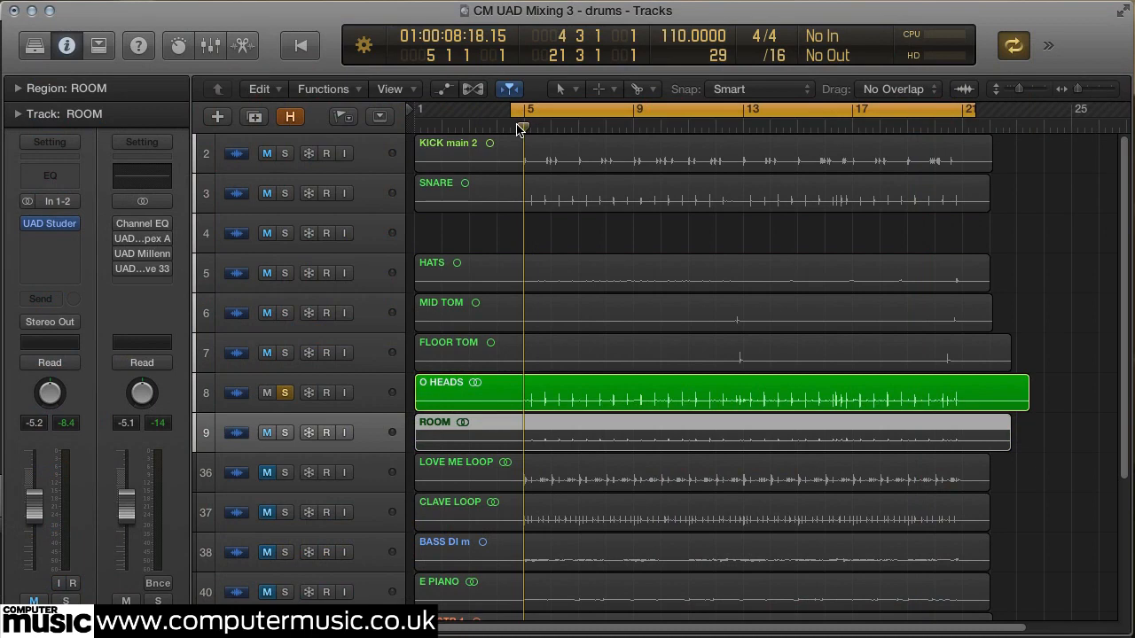
key("space")
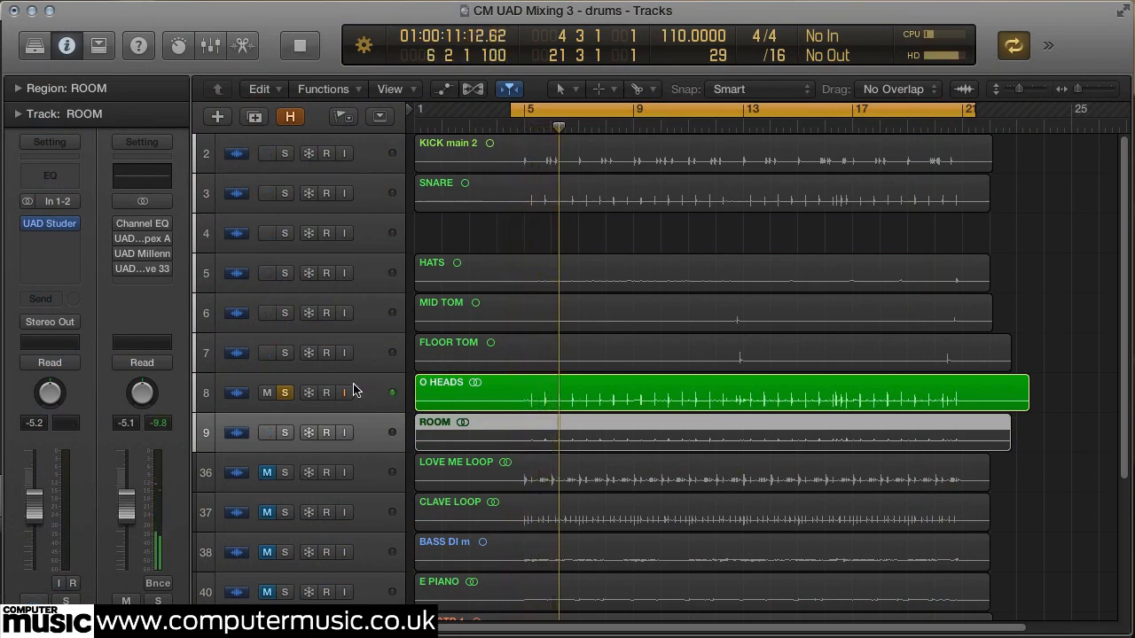
left_click(242, 387)
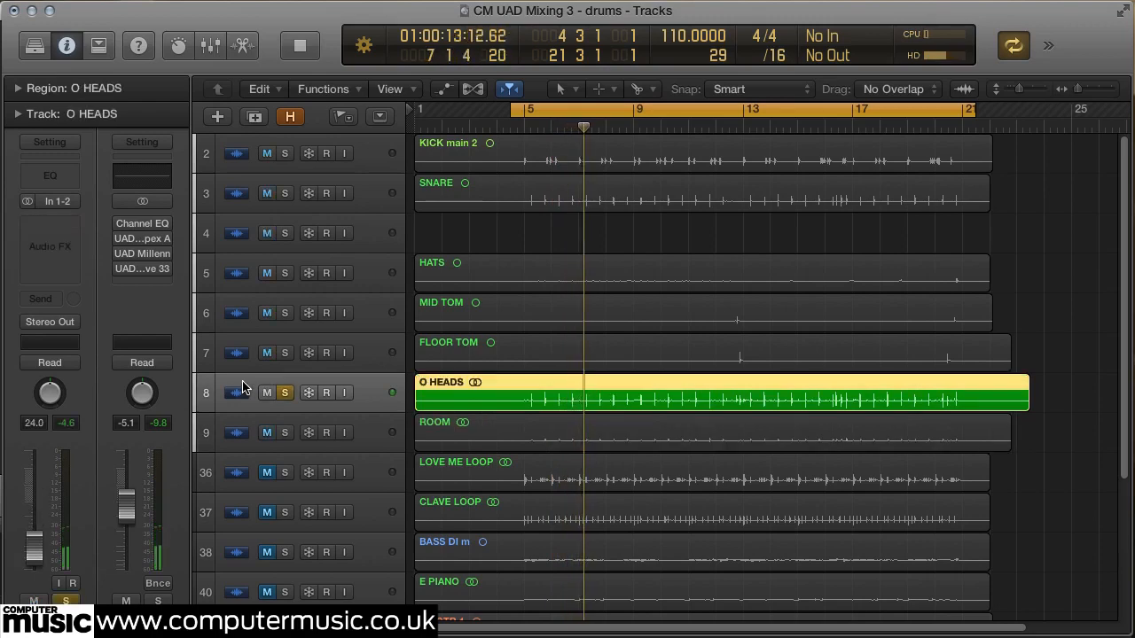
left_click_drag(36, 549, 36, 511)
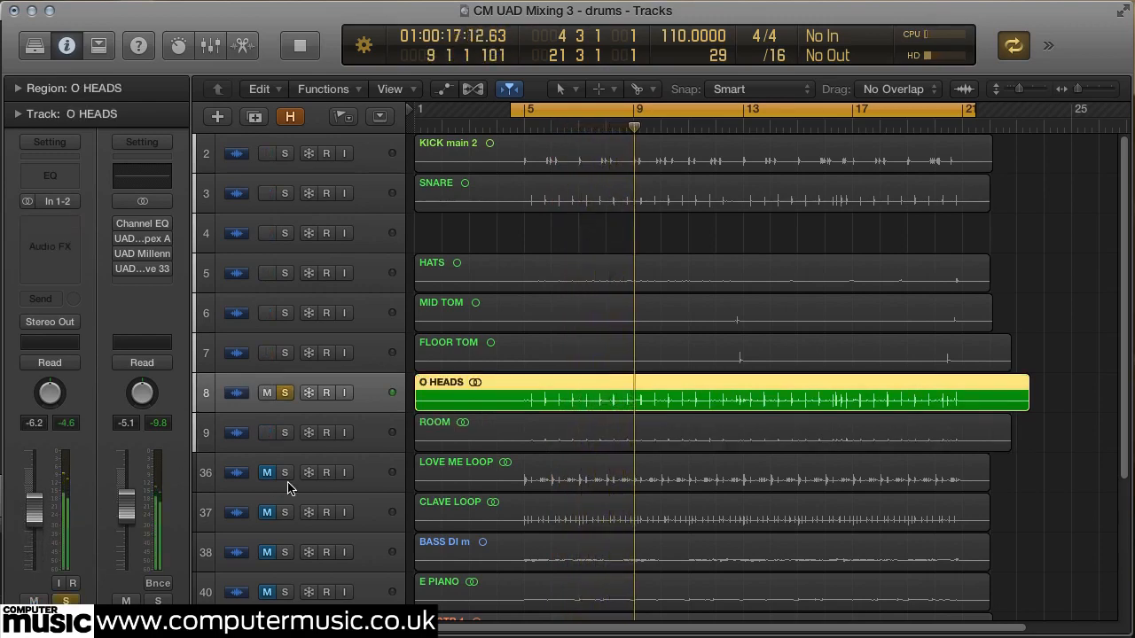
key("space")
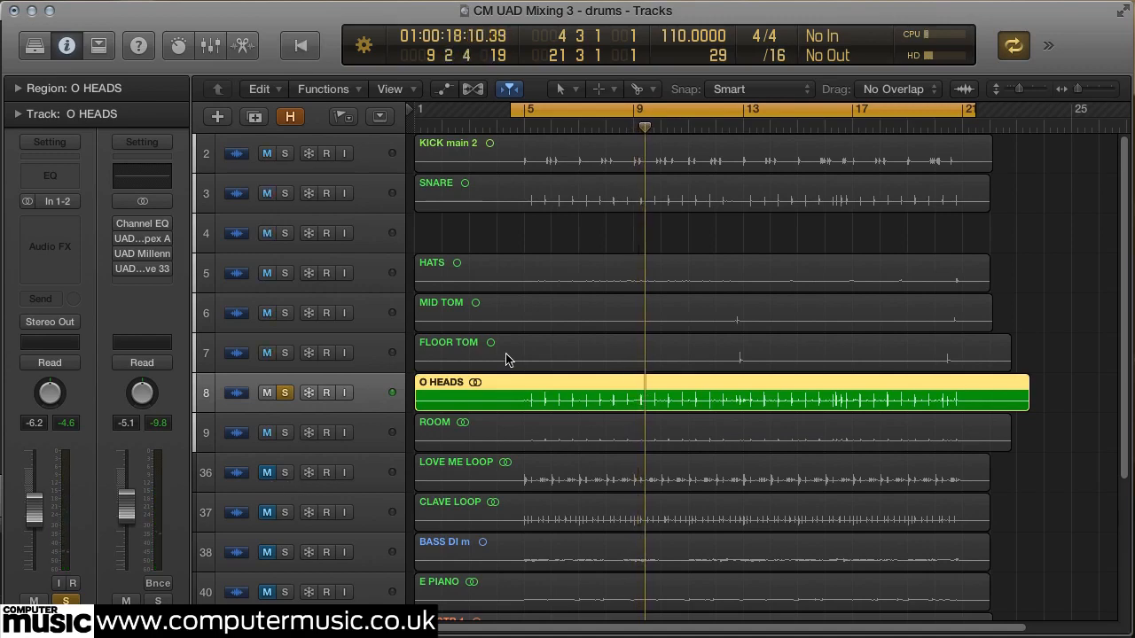
Step: Insert the stereo UAD Teletronix LA-2 compressor on the O HEADS track and move its window clear of the track list
left_click(76, 228)
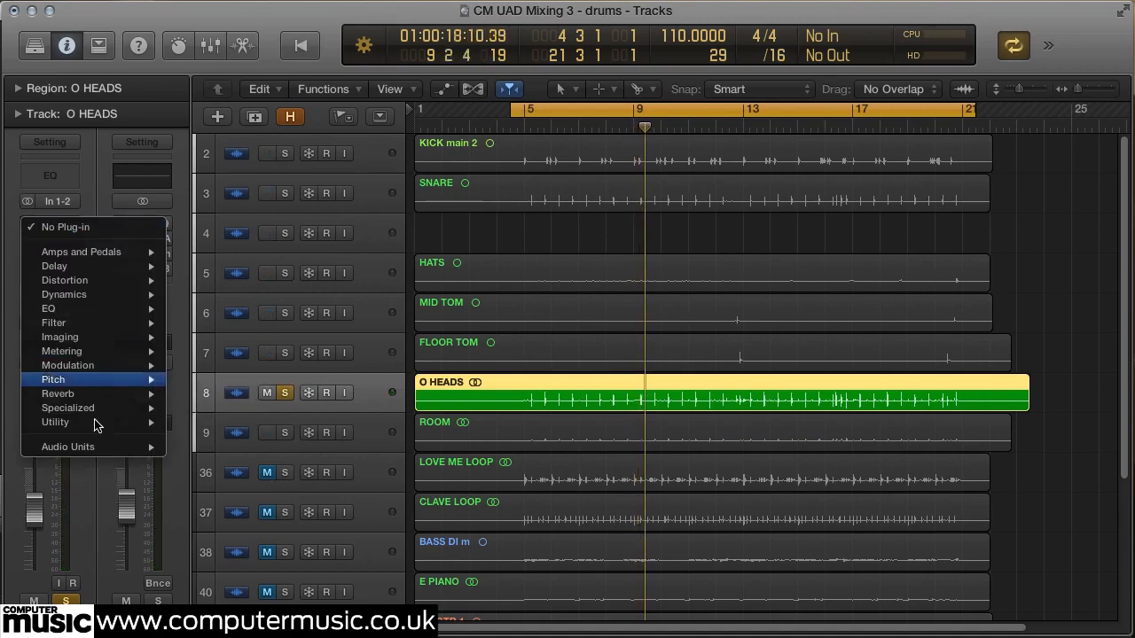
mouse_move(94, 450)
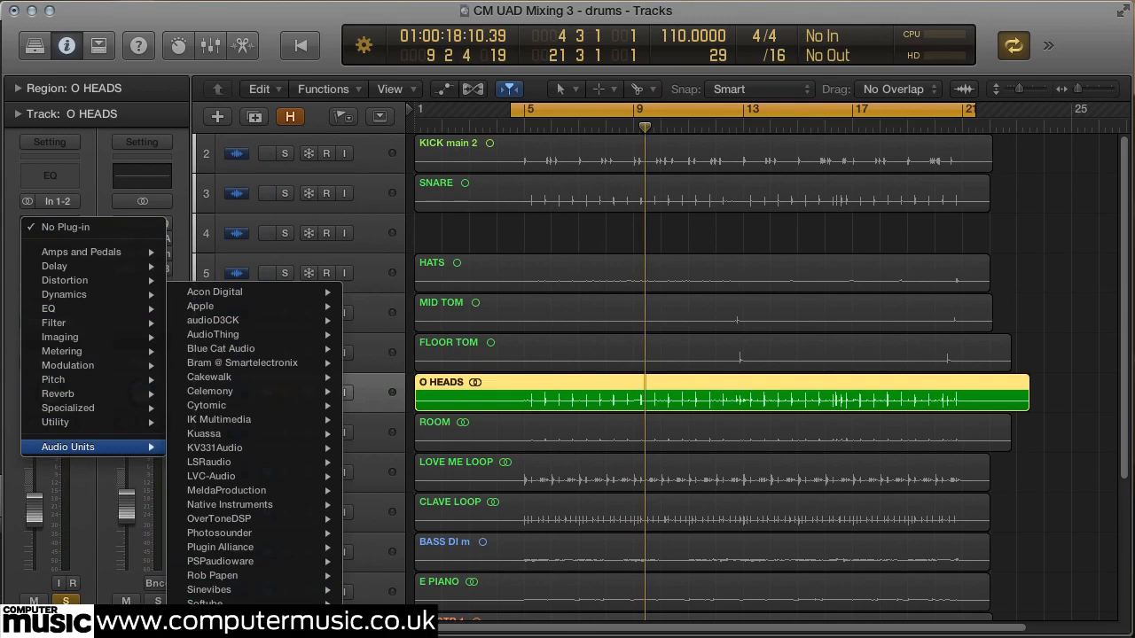
mouse_move(222, 622)
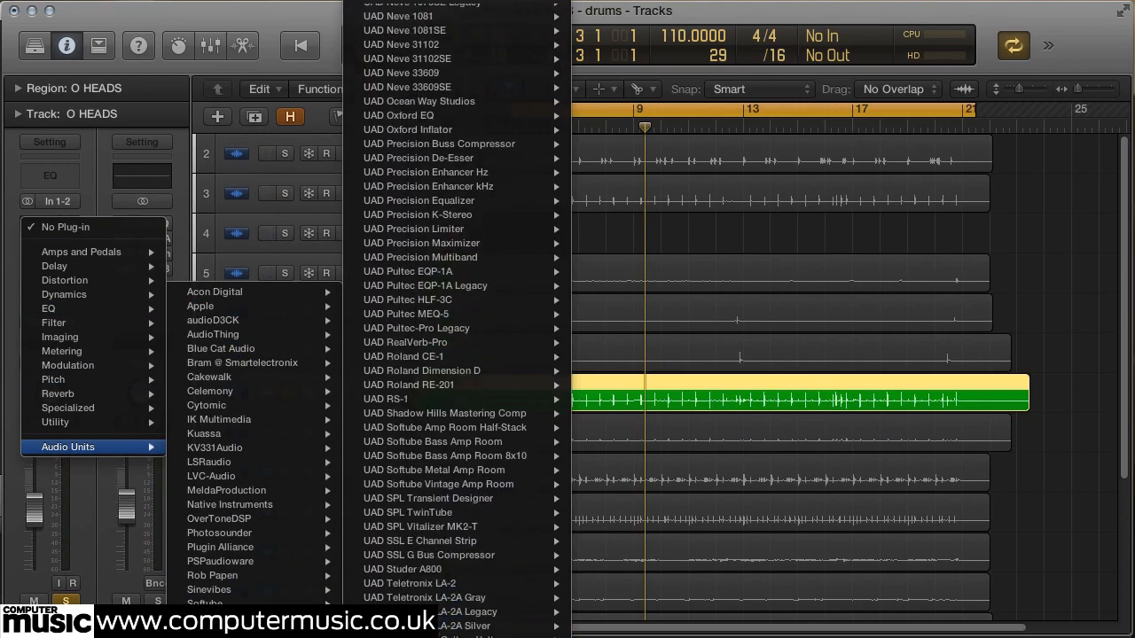
mouse_move(477, 588)
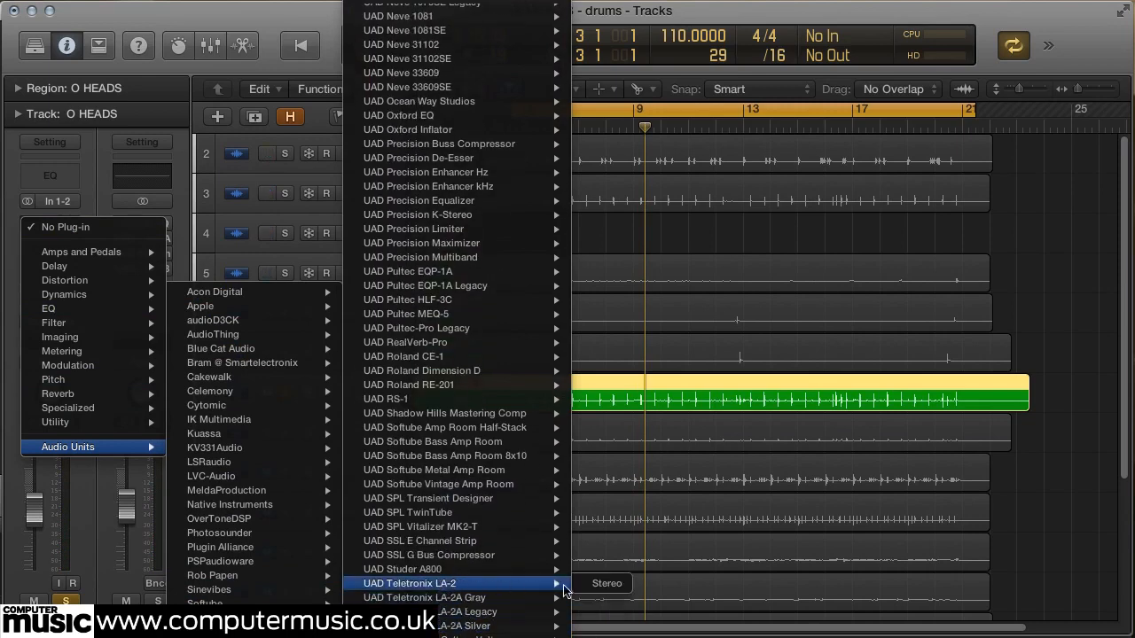
left_click(595, 587)
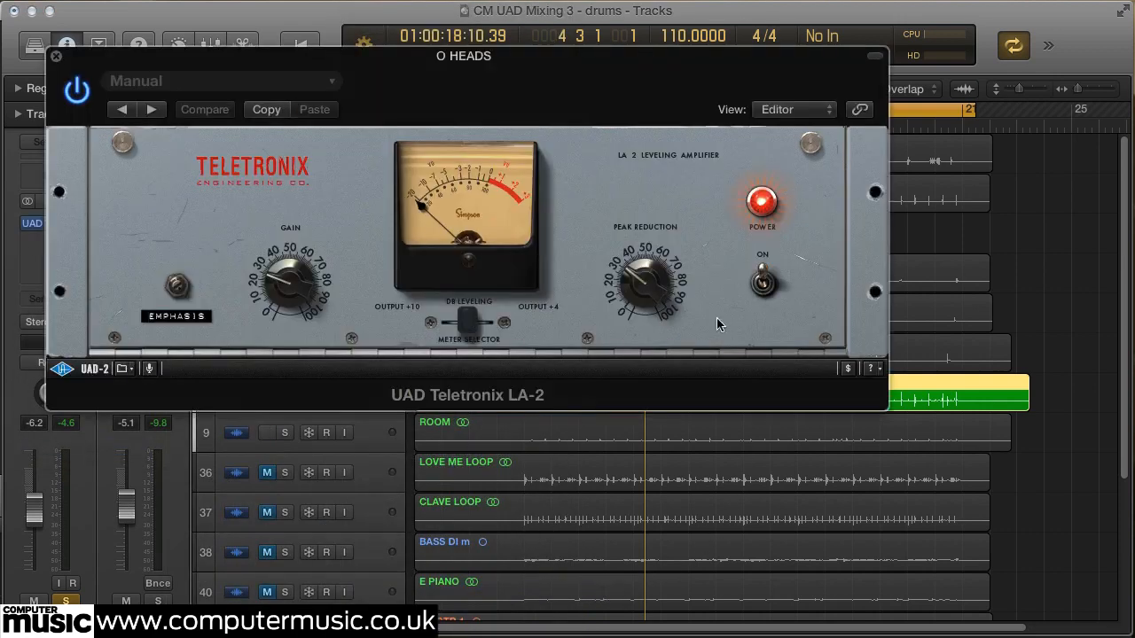
left_click_drag(551, 57, 644, 138)
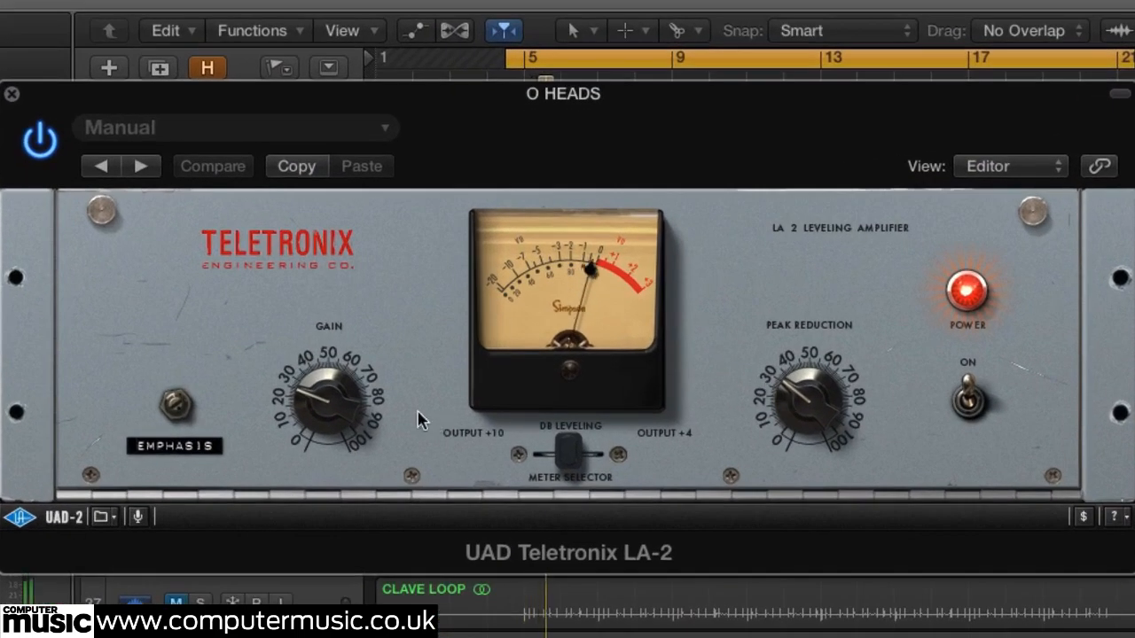
Step: Set the LA-2's peak reduction to about 60 and its gain to about 35, and toggle the plug-in's bypass to compare
left_click_drag(304, 392, 305, 400)
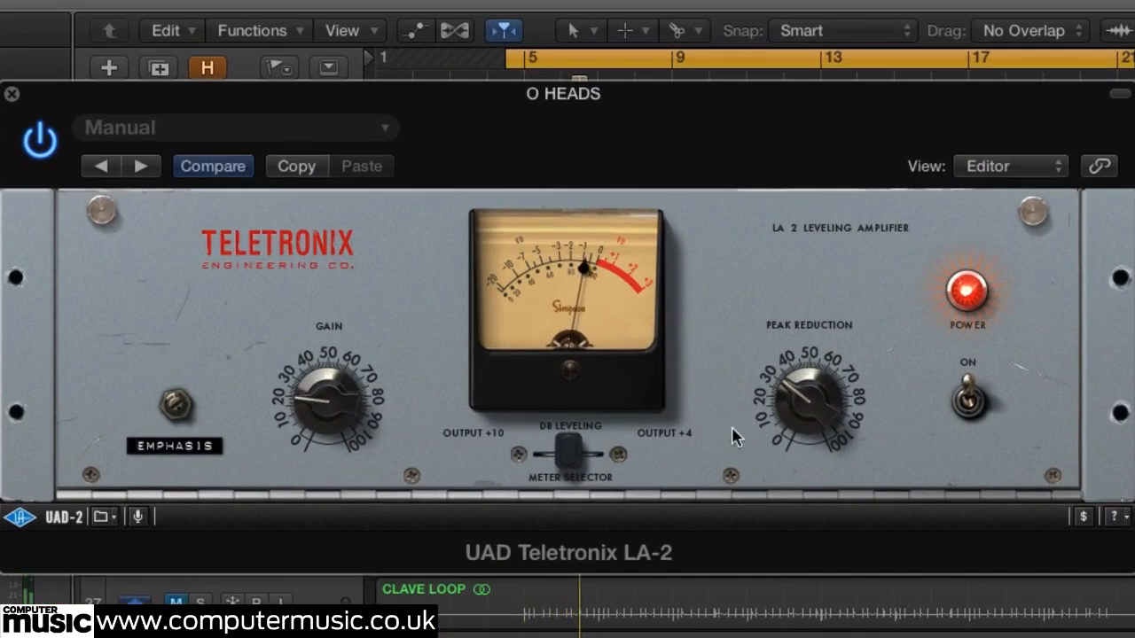
left_click_drag(791, 394, 797, 345)
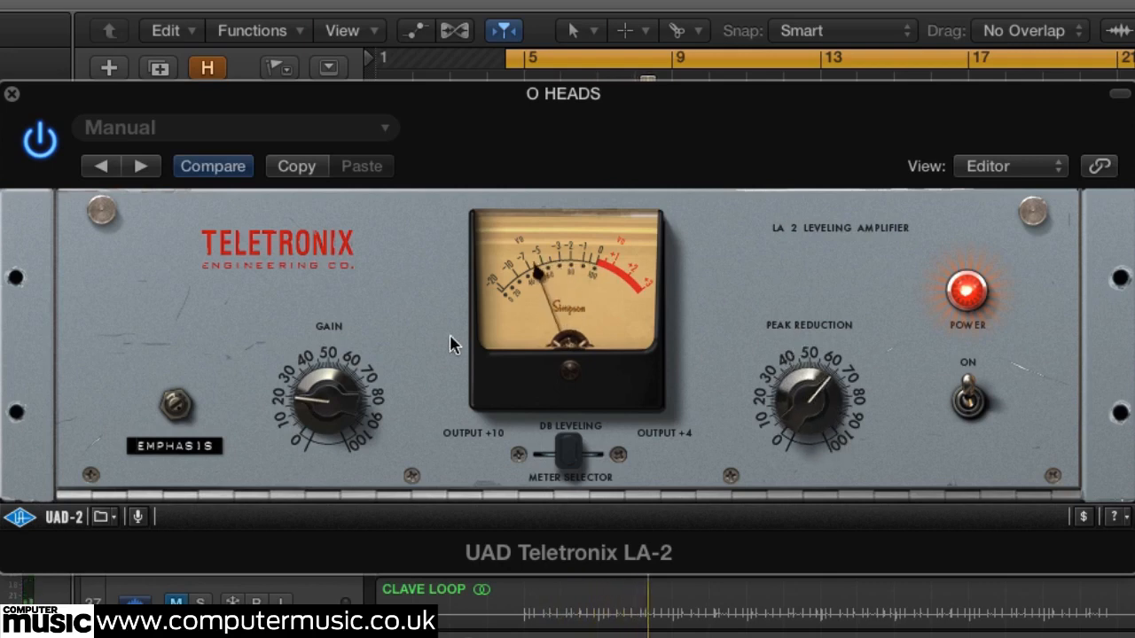
left_click_drag(306, 398, 304, 374)
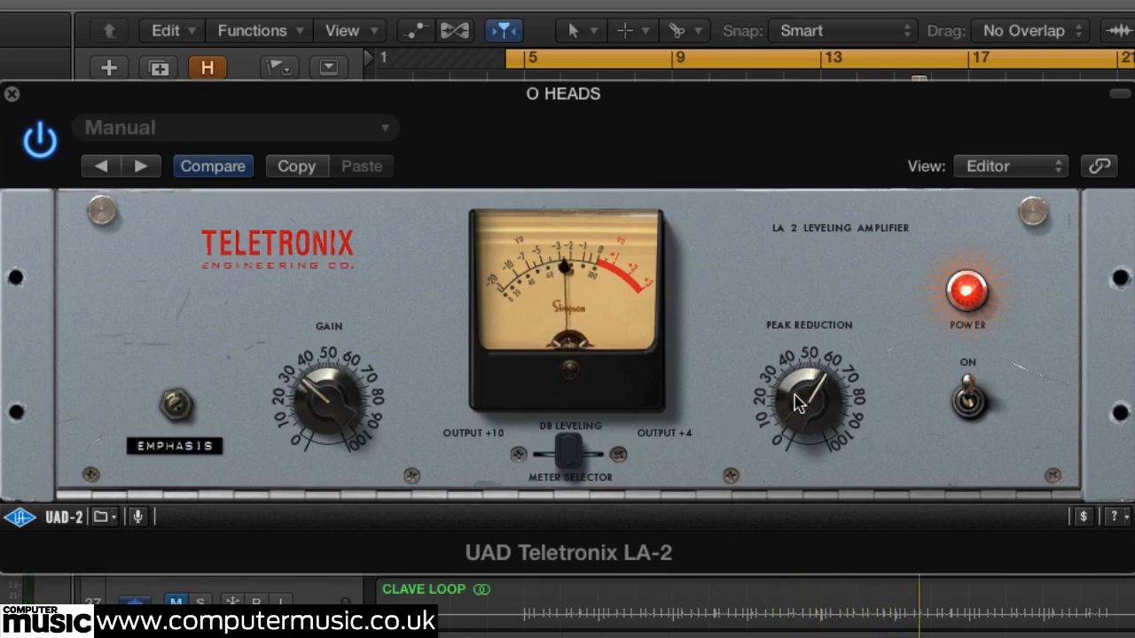
left_click(39, 142)
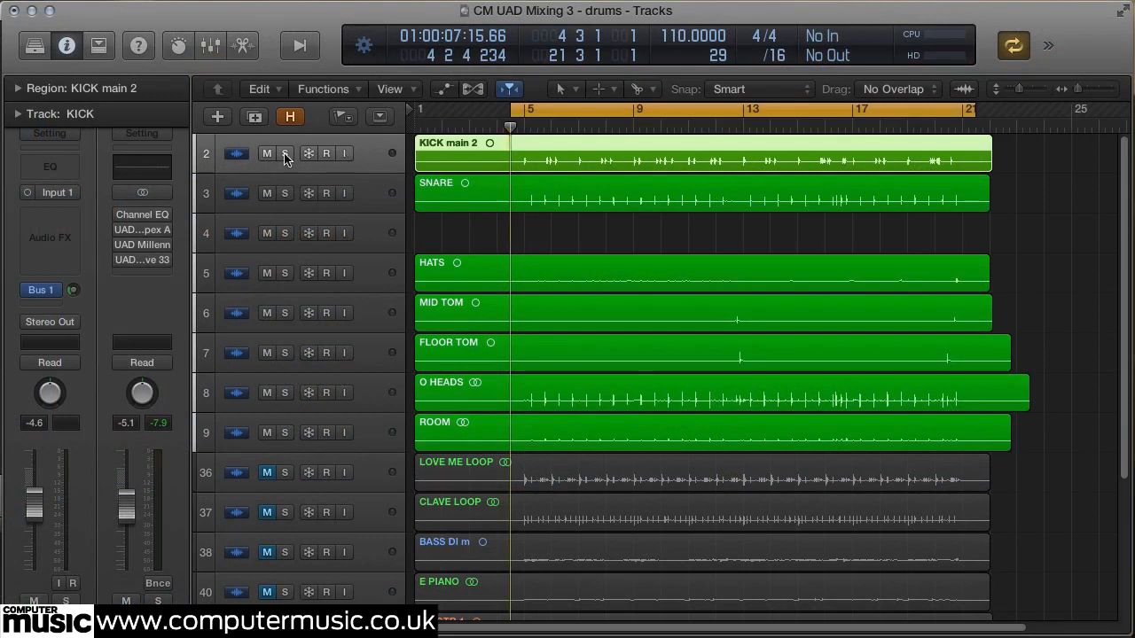
Step: Solo the KICK track and insert the mono UAD SSL E Channel Strip on it
left_click(285, 154)
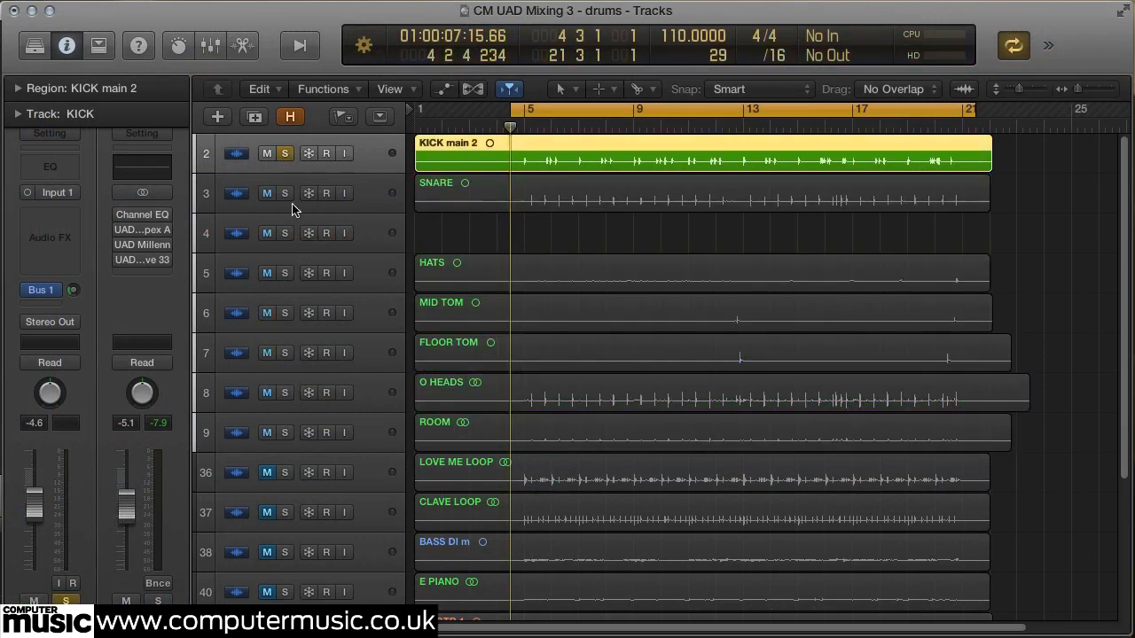
left_click(75, 220)
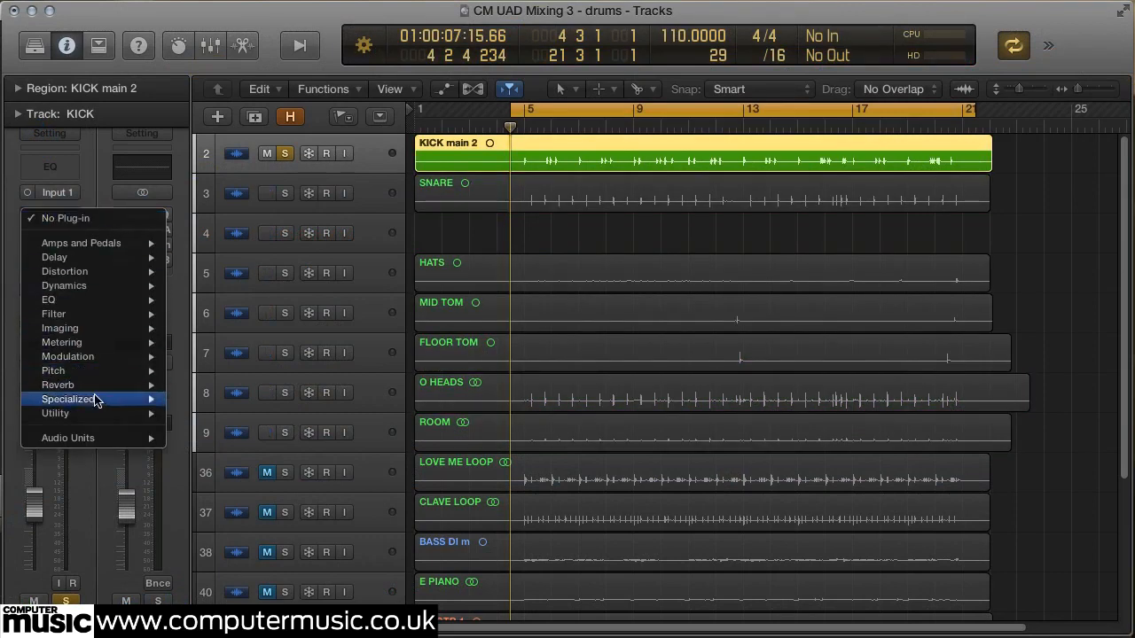
mouse_move(92, 440)
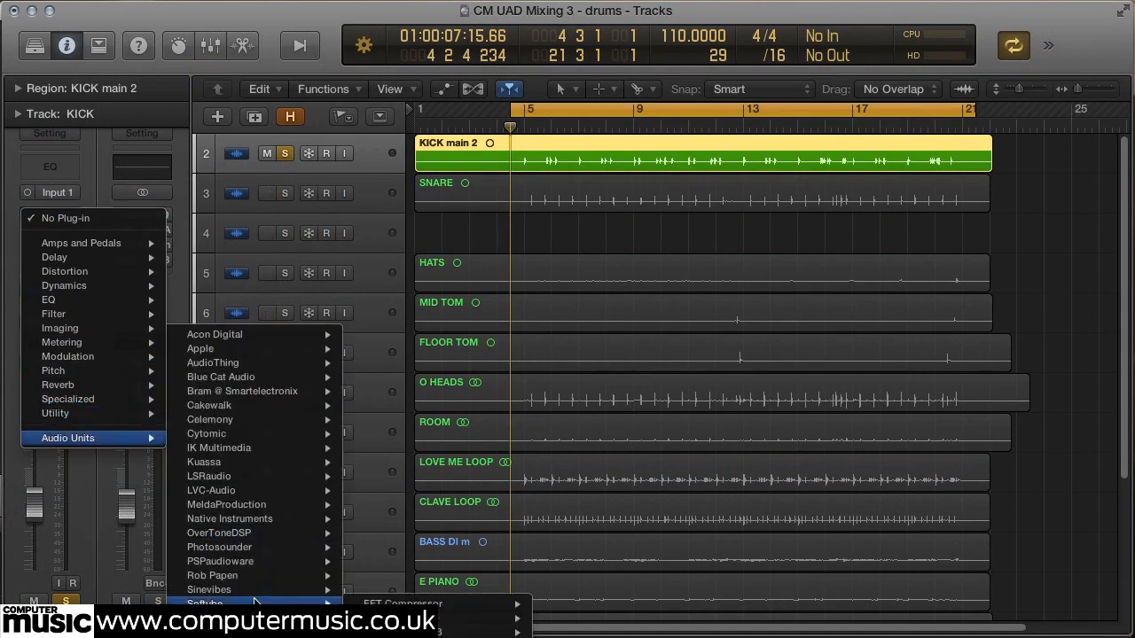
mouse_move(252, 626)
mouse_move(390, 633)
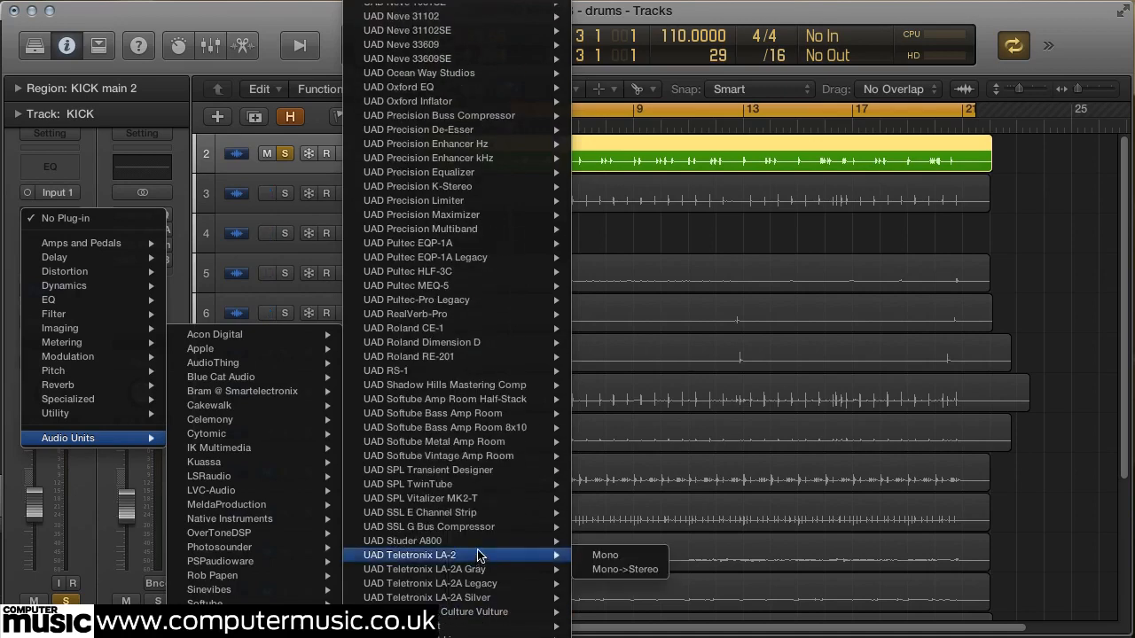
mouse_move(479, 516)
left_click(605, 513)
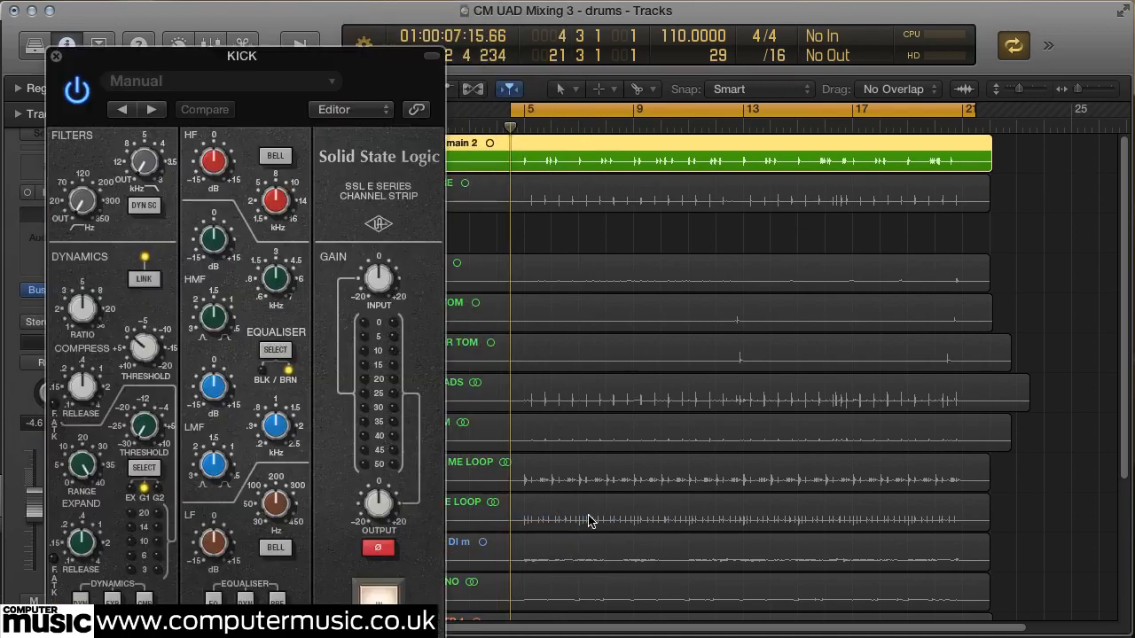
left_click_drag(352, 58, 872, 37)
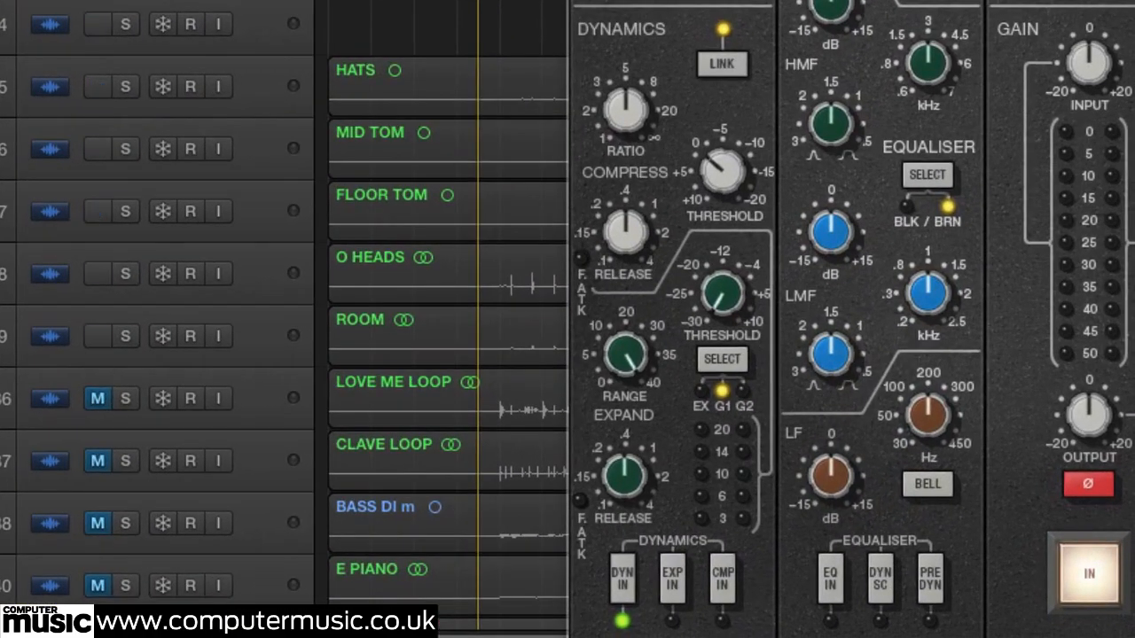
Step: Enable the channel strip's expander in EX mode, with its release at about .2 and its threshold at about +5
left_click_drag(614, 469, 613, 501)
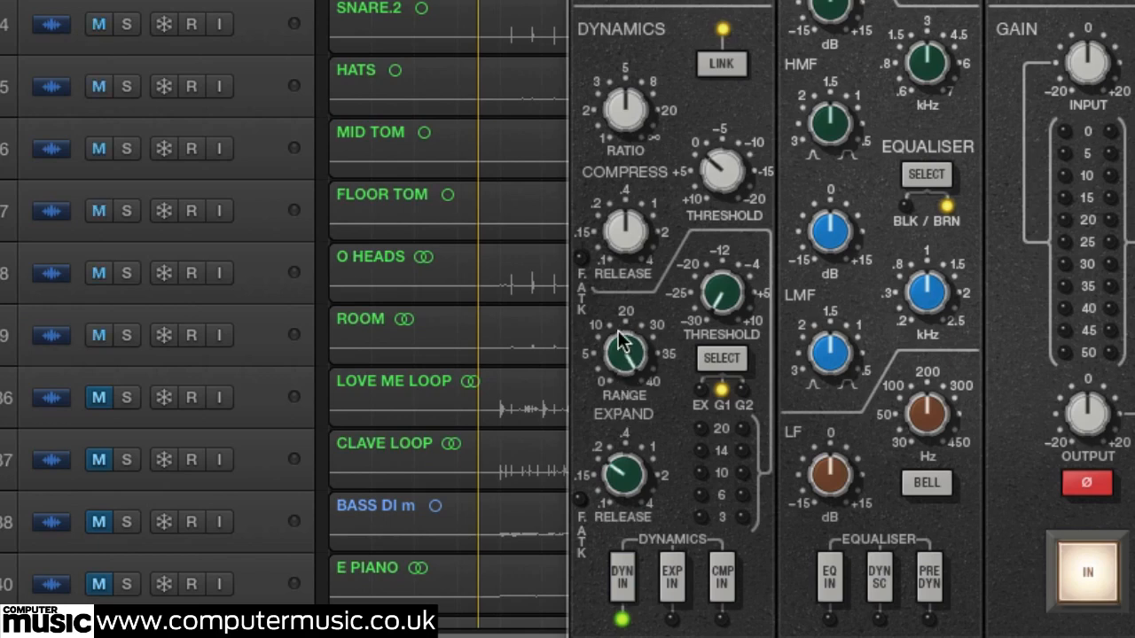
left_click(719, 354)
left_click(719, 353)
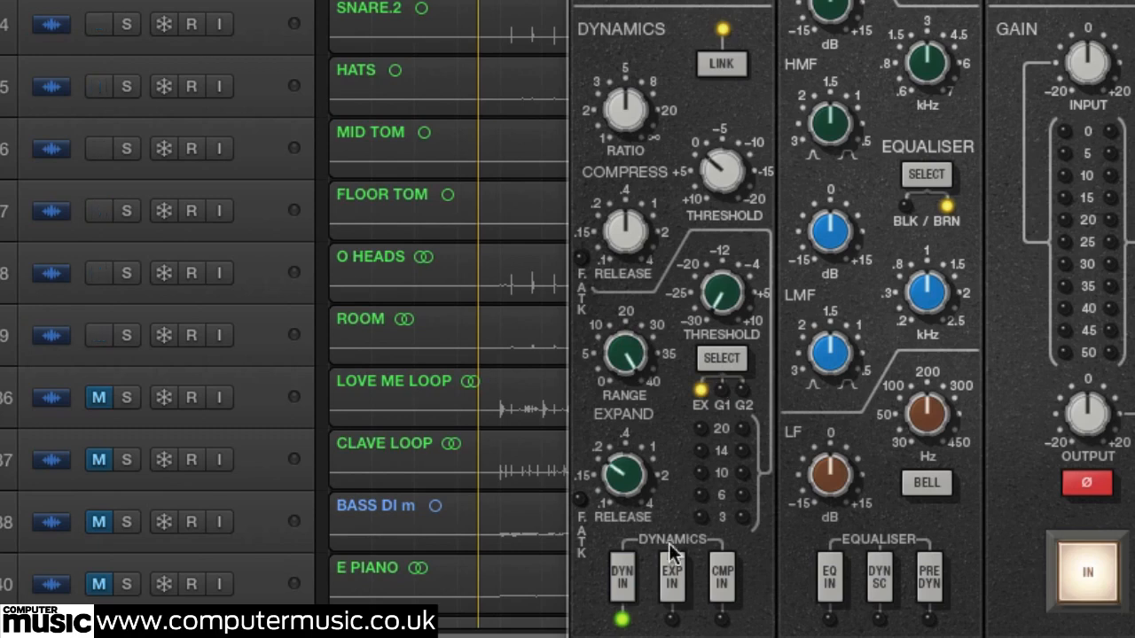
left_click(668, 573)
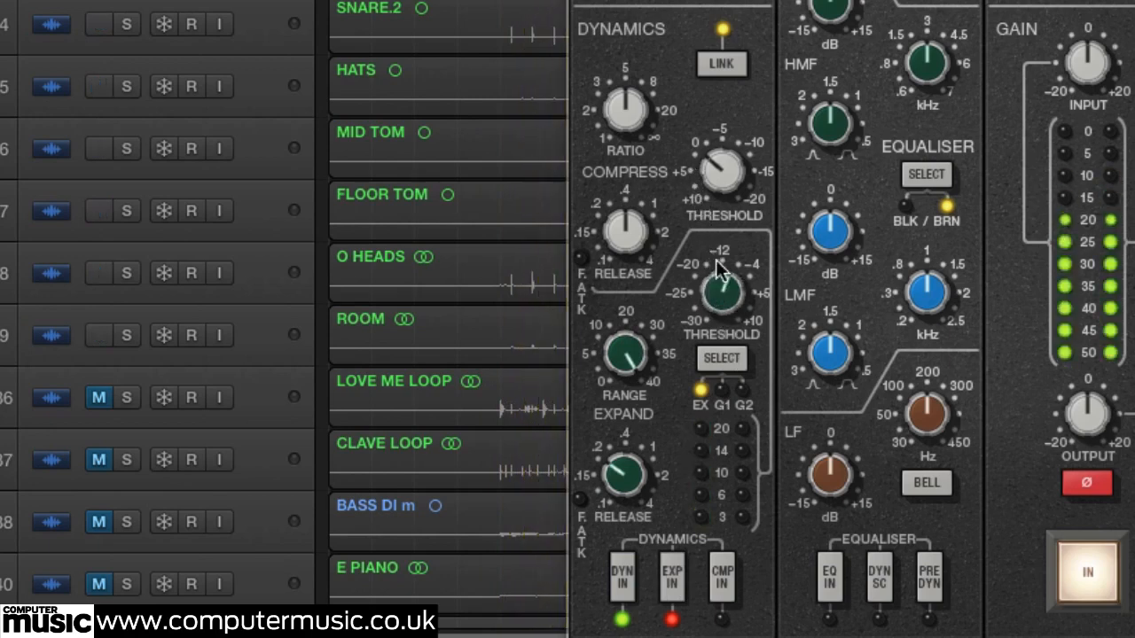
left_click_drag(720, 270, 717, 246)
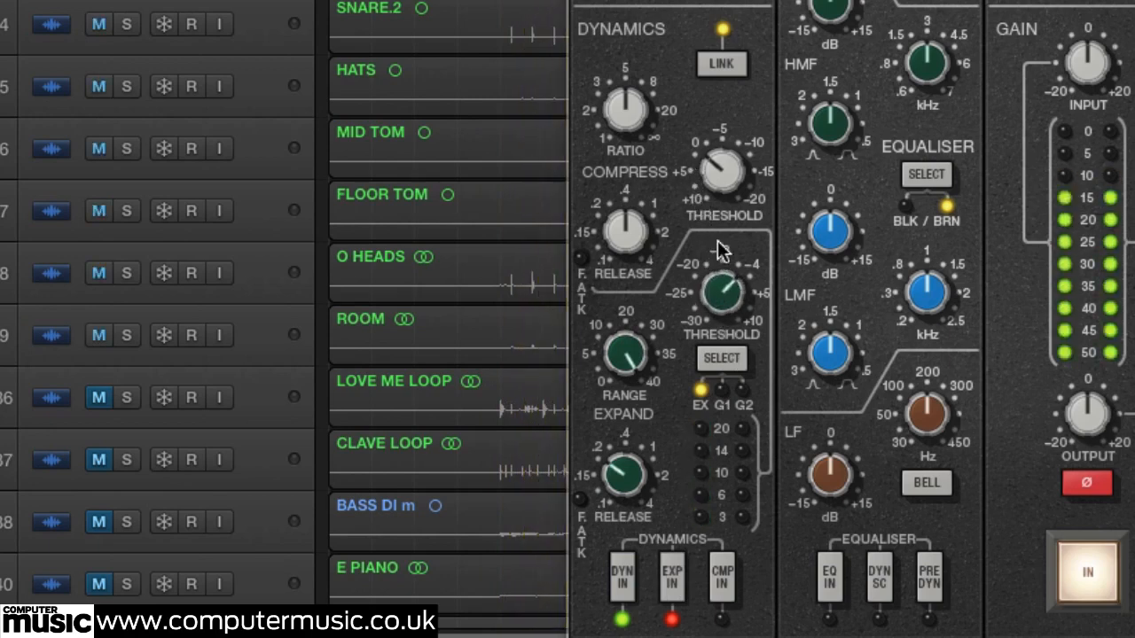
left_click_drag(718, 242, 715, 226)
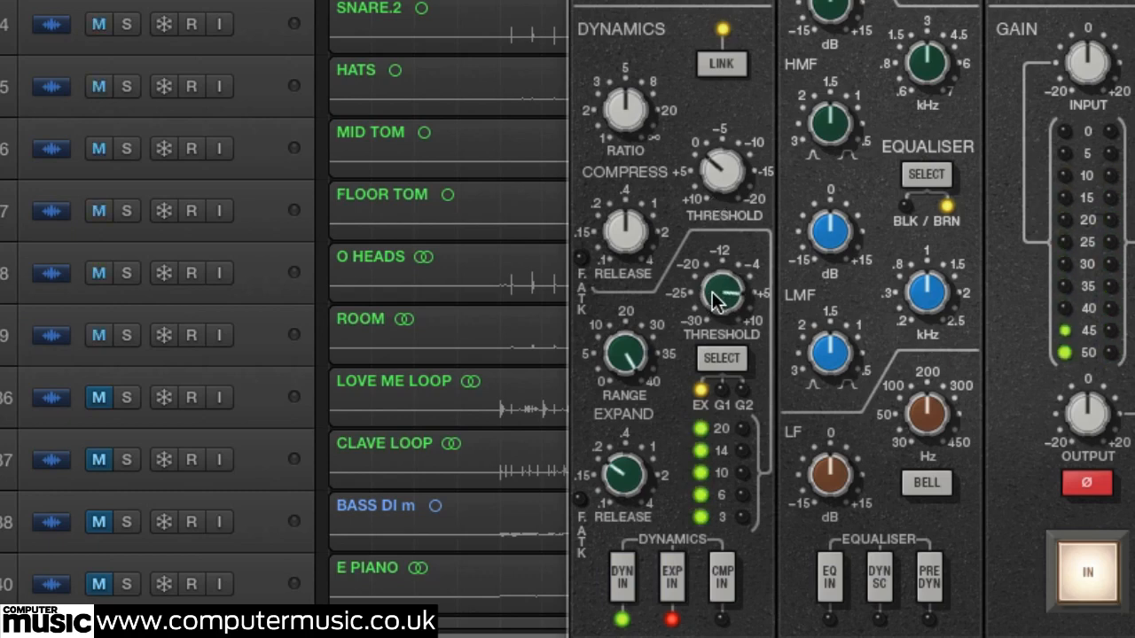
Step: Enable the channel strip's compressor and set its release to about .15 and its threshold to about -15
left_click(721, 578)
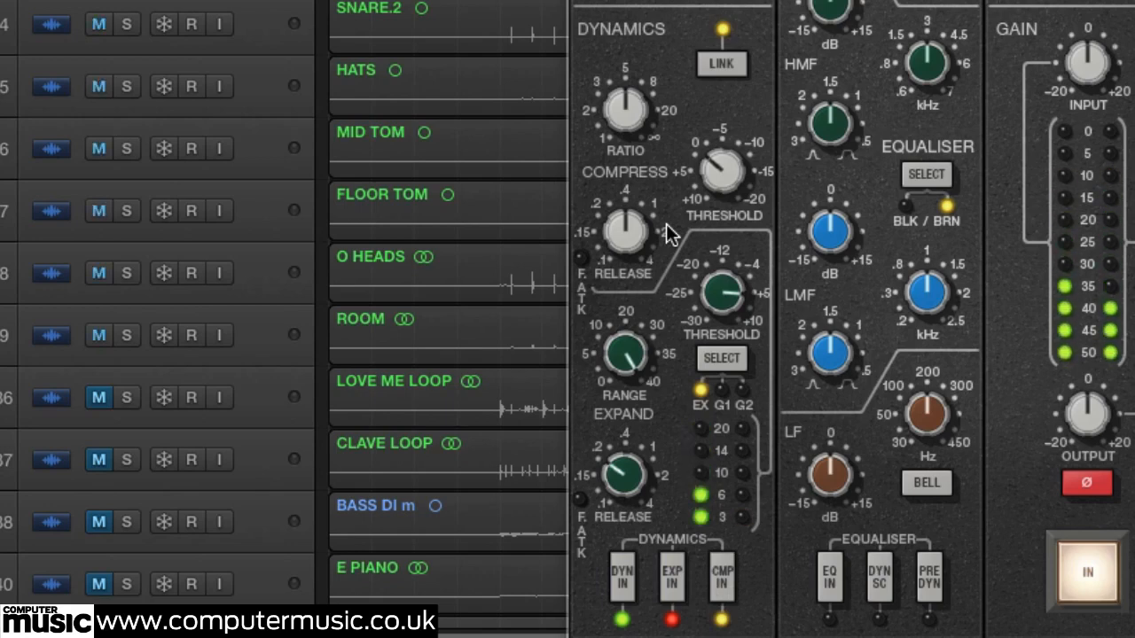
left_click_drag(605, 205, 603, 283)
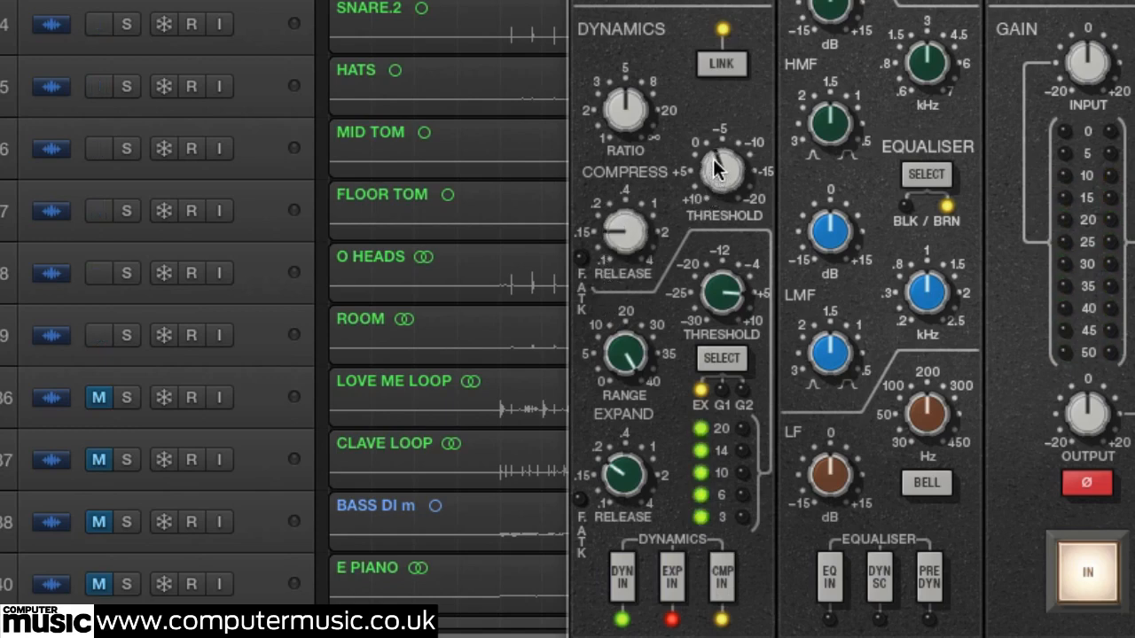
left_click_drag(717, 168, 693, 82)
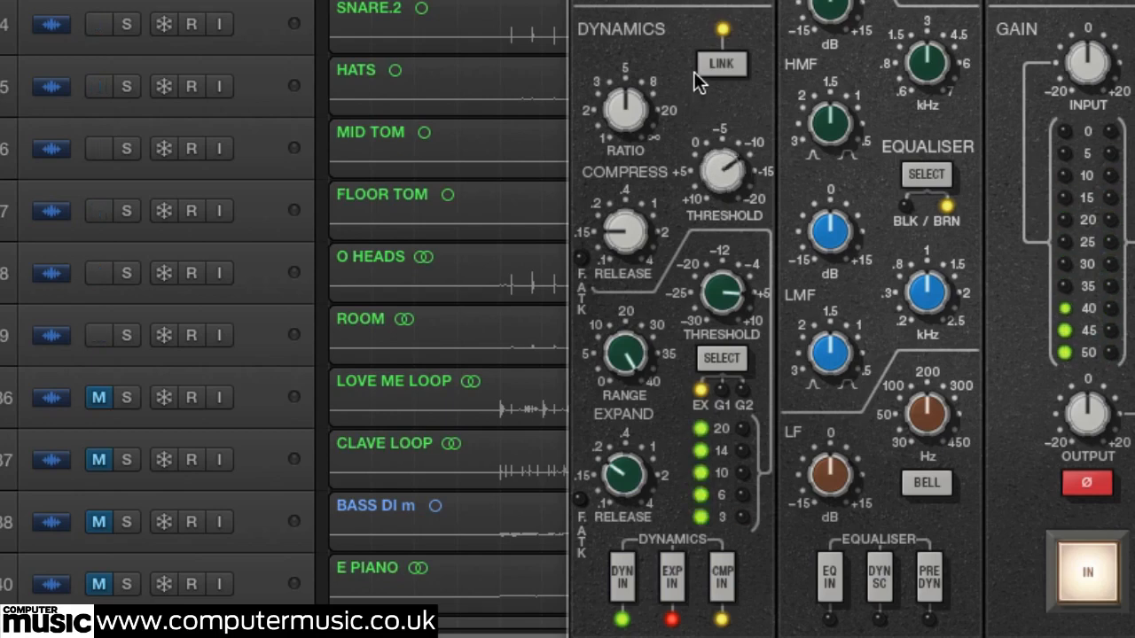
left_click_drag(715, 148, 713, 127)
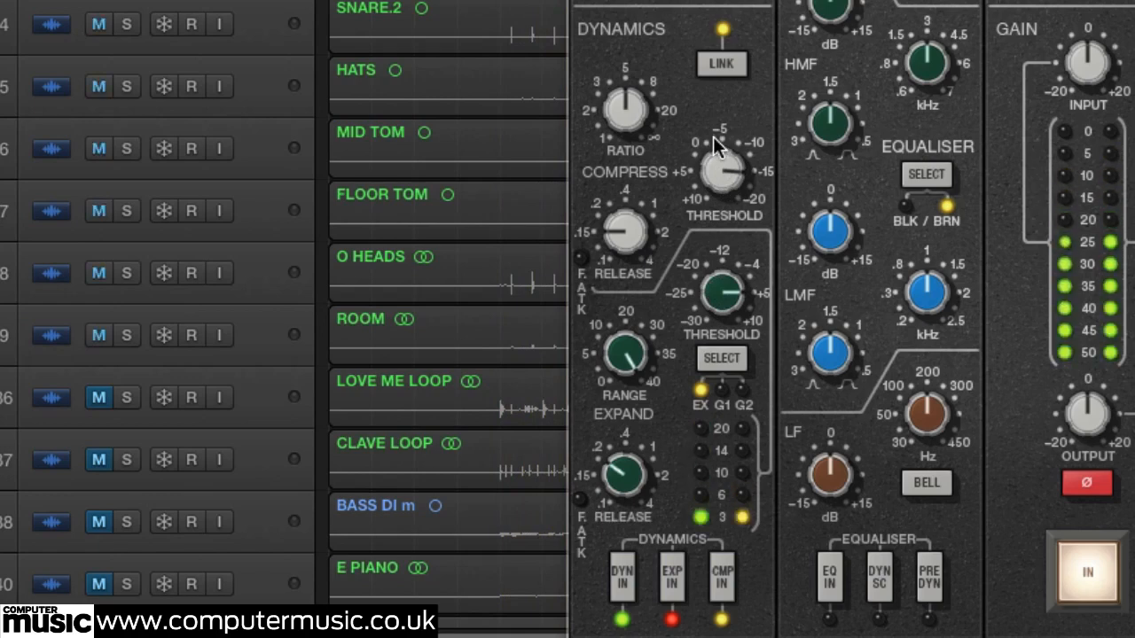
Step: Compare the kick playback with the whole channel strip bypassed and active
left_click(1088, 572)
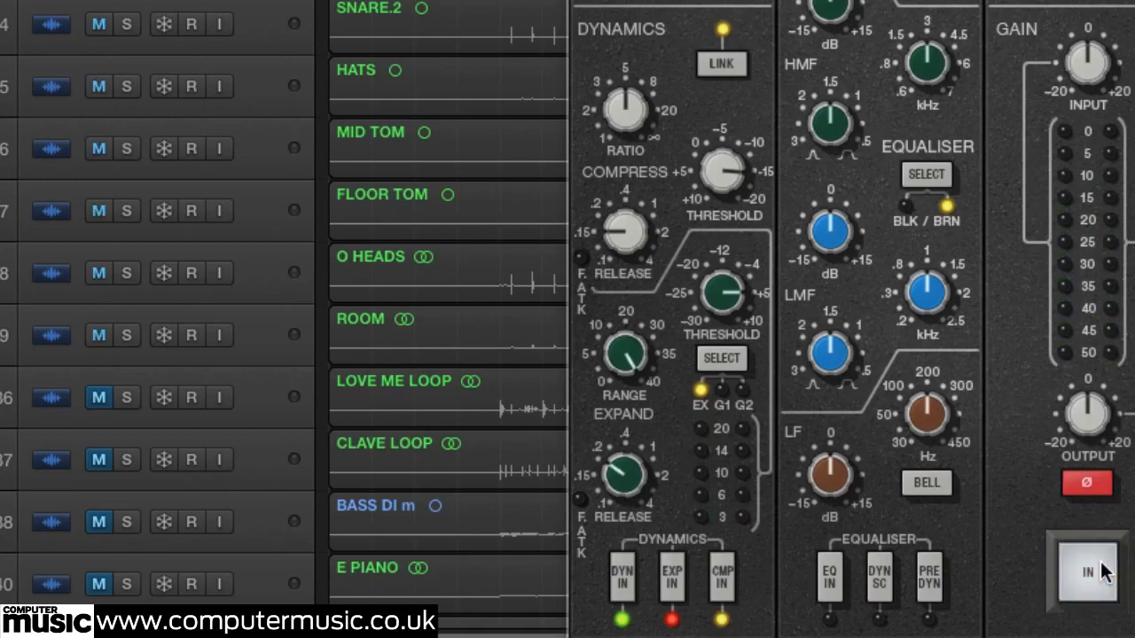
left_click(1088, 572)
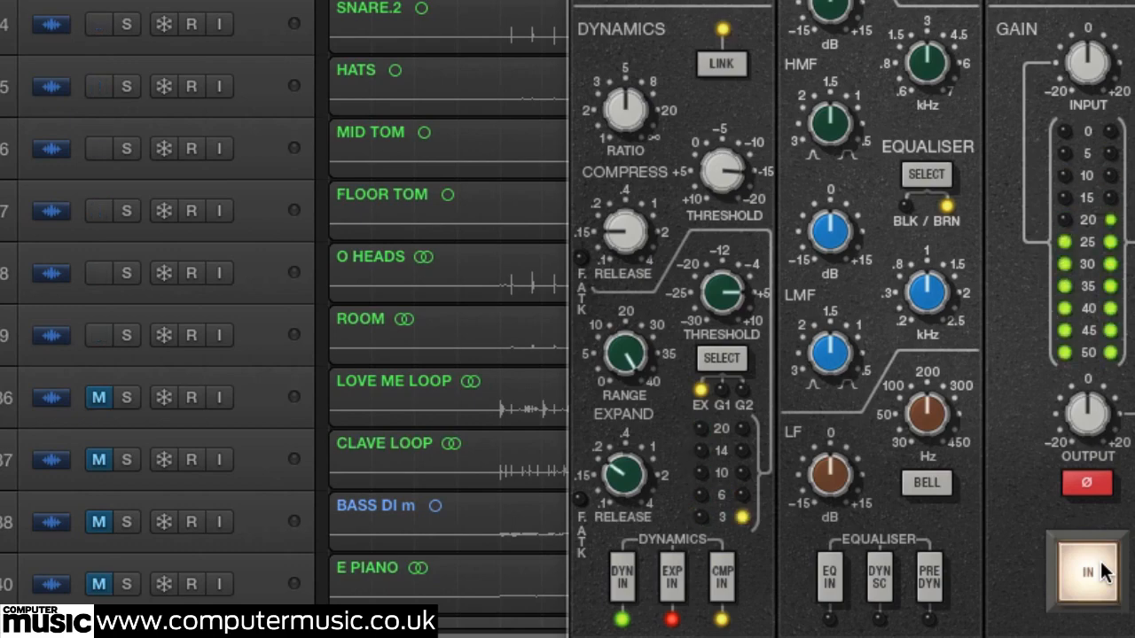
left_click(1101, 565)
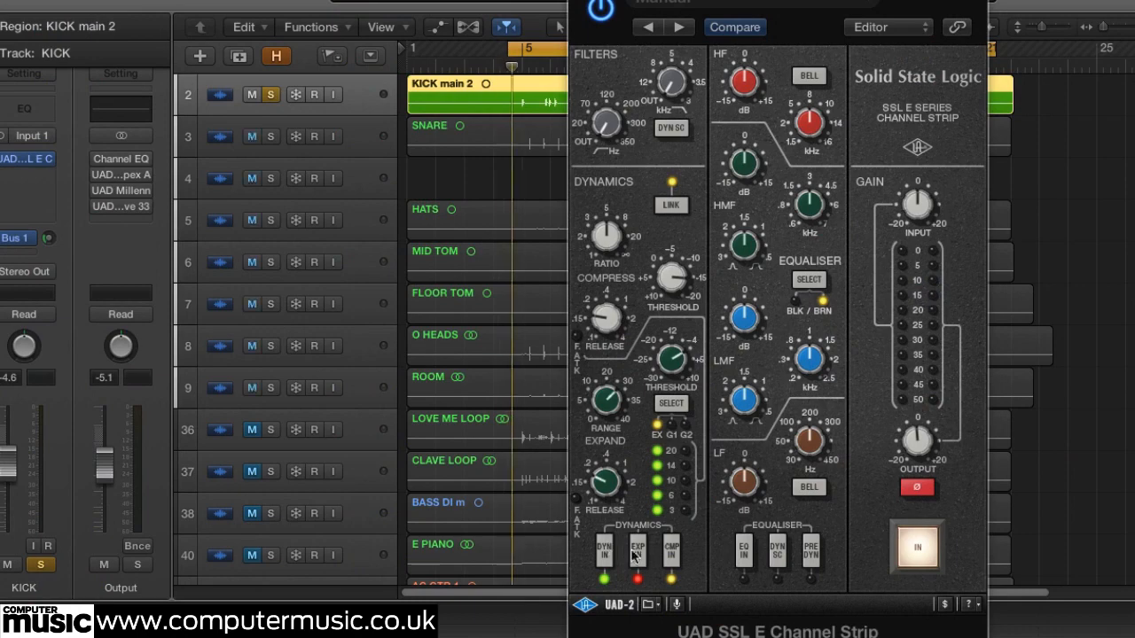
Step: Switch in the channel strip's equaliser and boost the HF band on the kick
left_click(743, 549)
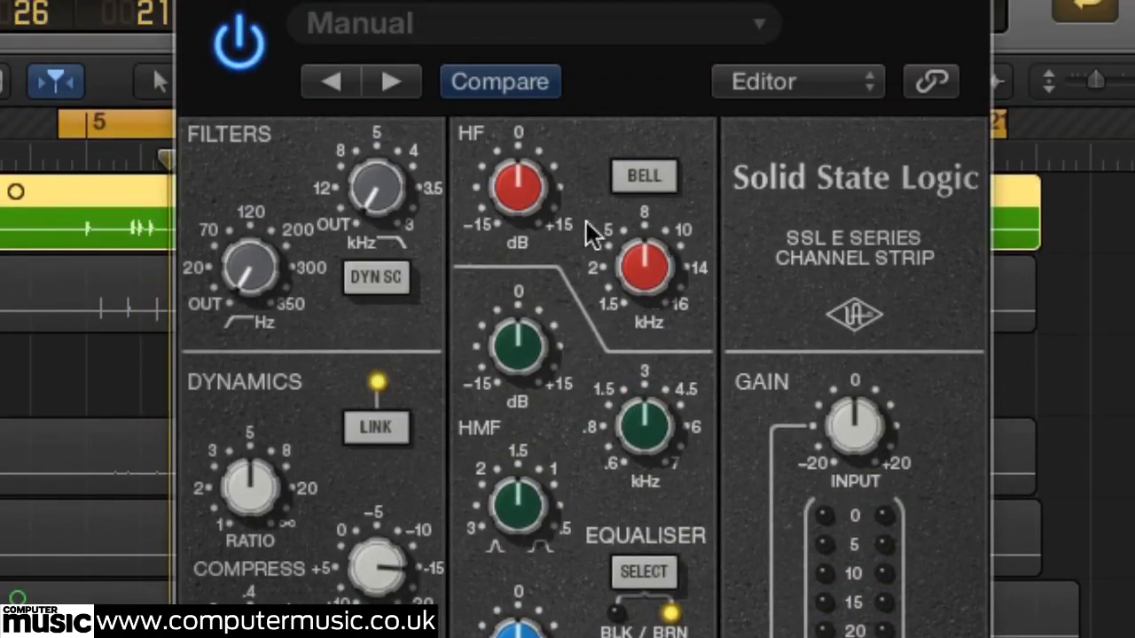
left_click_drag(514, 183, 511, 118)
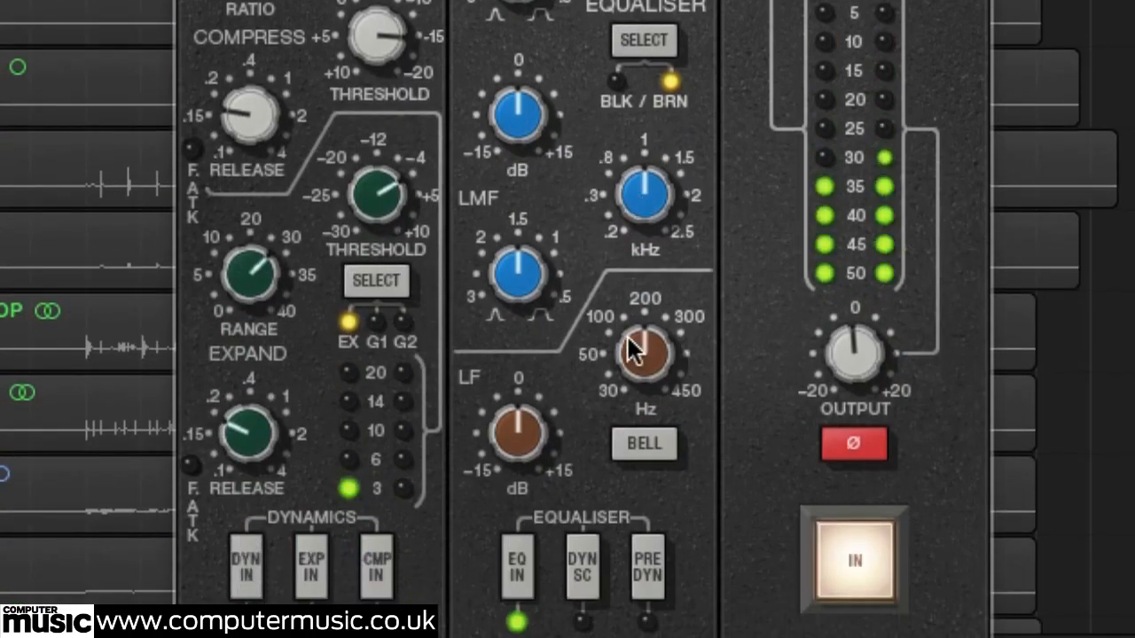
Step: Boost the kick's LF band by about 8 dB with its frequency just below 200 Hz, and switch the equaliser out to compare
left_click_drag(519, 428, 524, 383)
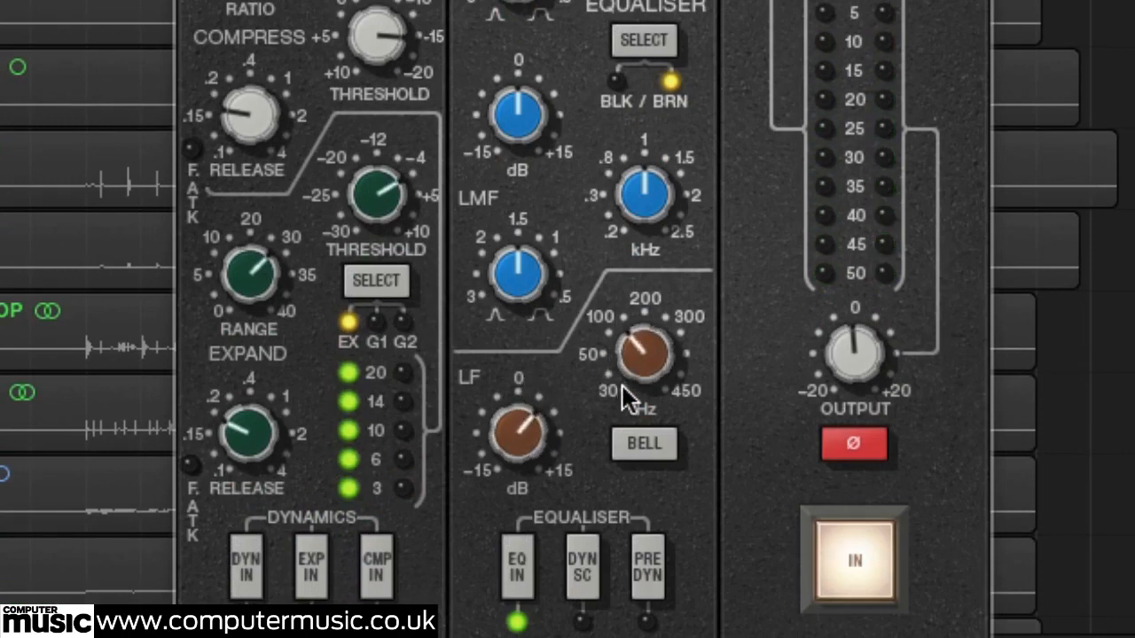
left_click_drag(622, 385, 622, 390)
left_click_drag(508, 429, 506, 401)
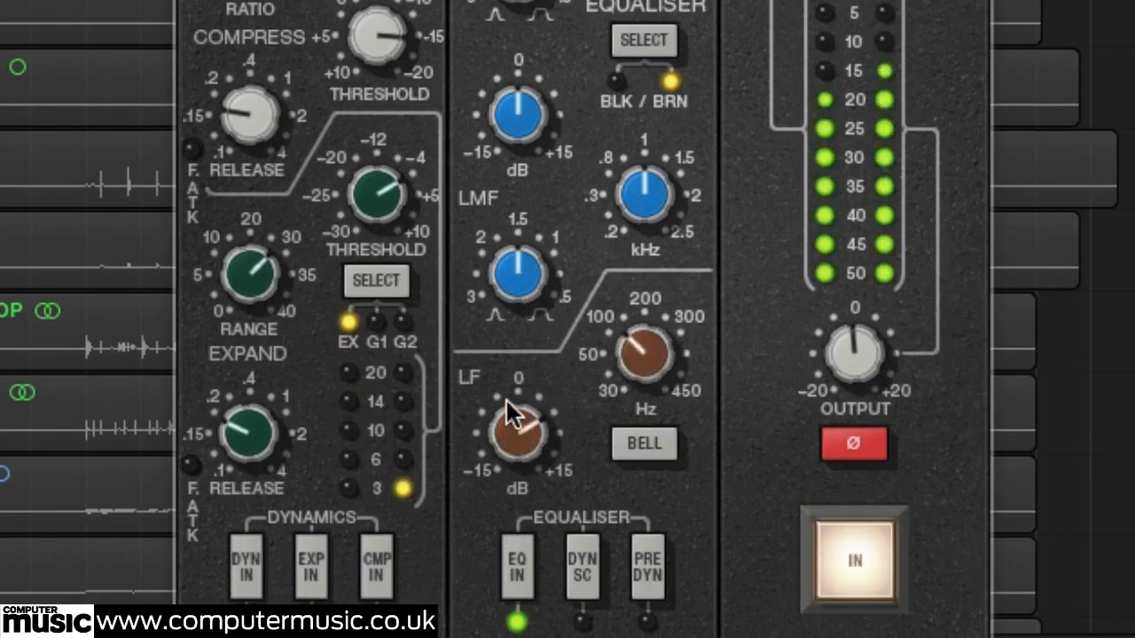
left_click_drag(624, 359, 629, 380)
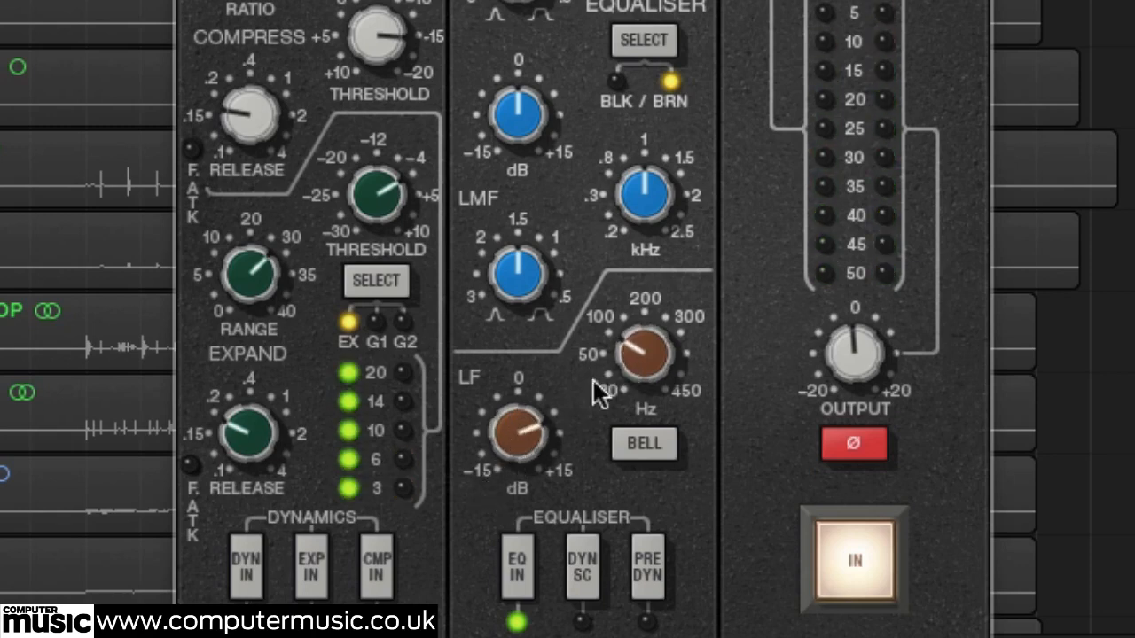
left_click_drag(626, 360, 630, 308)
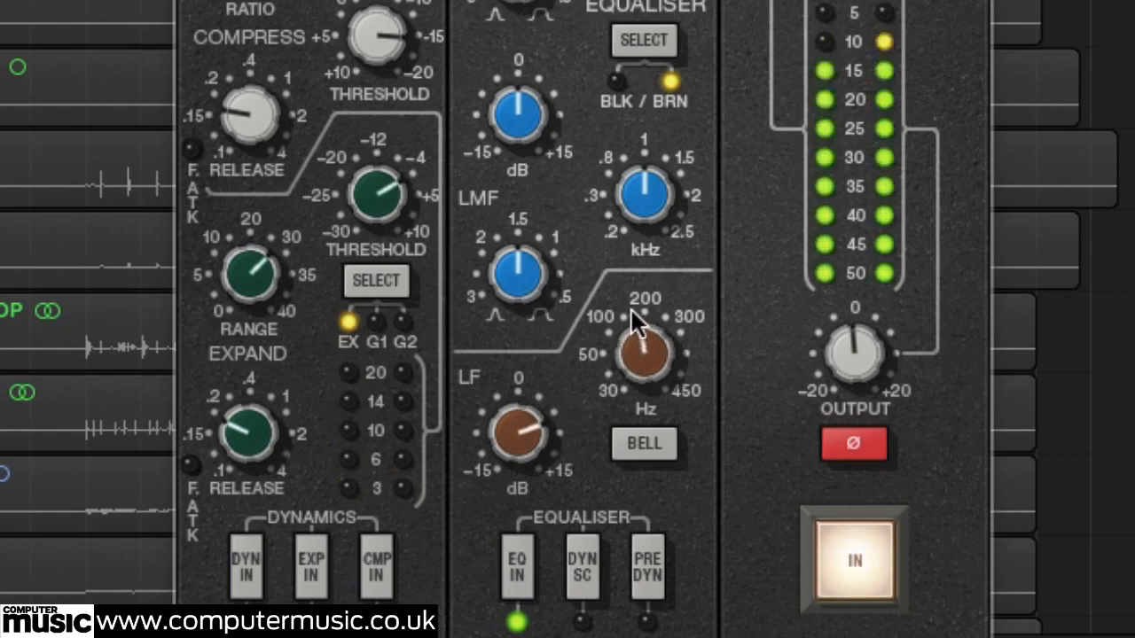
left_click(527, 550)
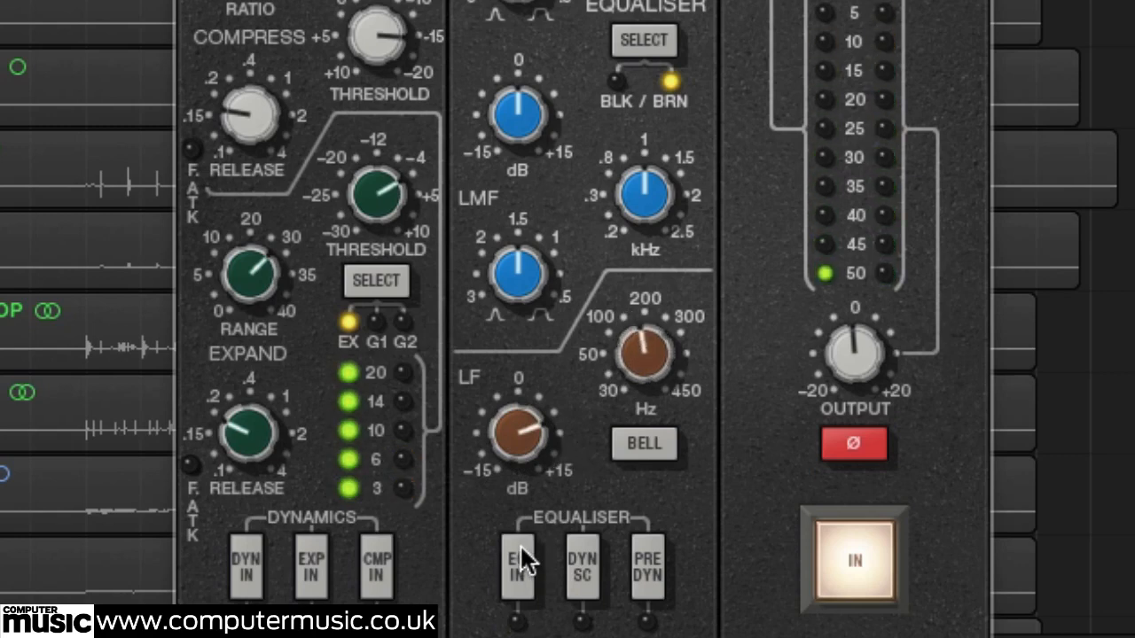
Step: Switch the equaliser back in, boost the LMF band by about 10 dB and sweep its frequency down to about .3 kHz
left_click(521, 547)
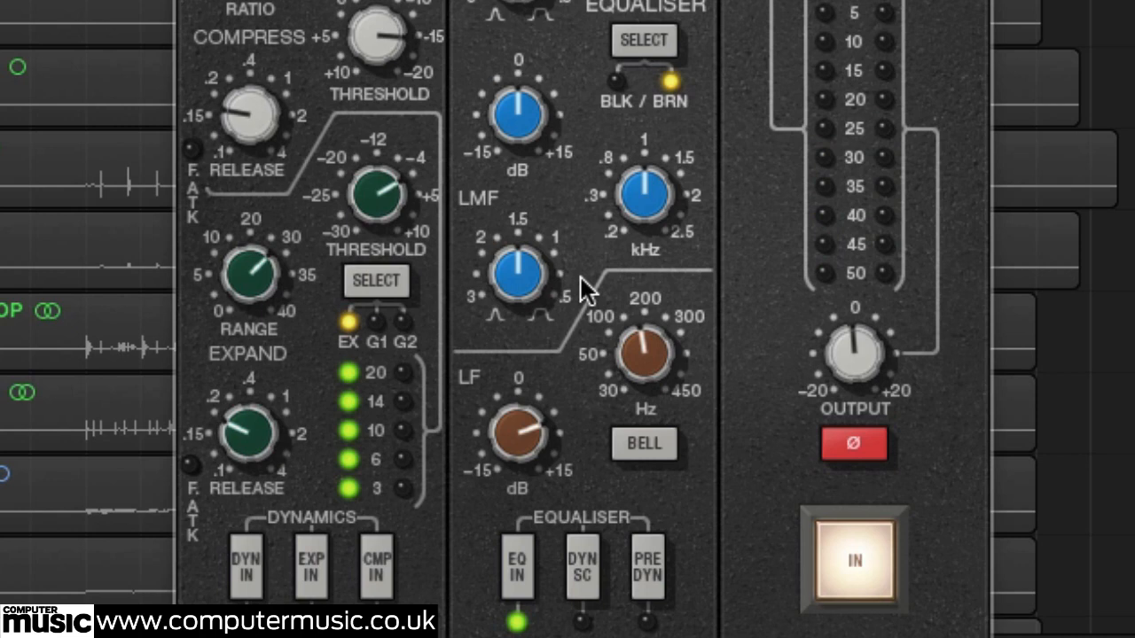
left_click_drag(523, 84, 513, 46)
left_click_drag(509, 268, 507, 312)
left_click_drag(635, 202, 624, 267)
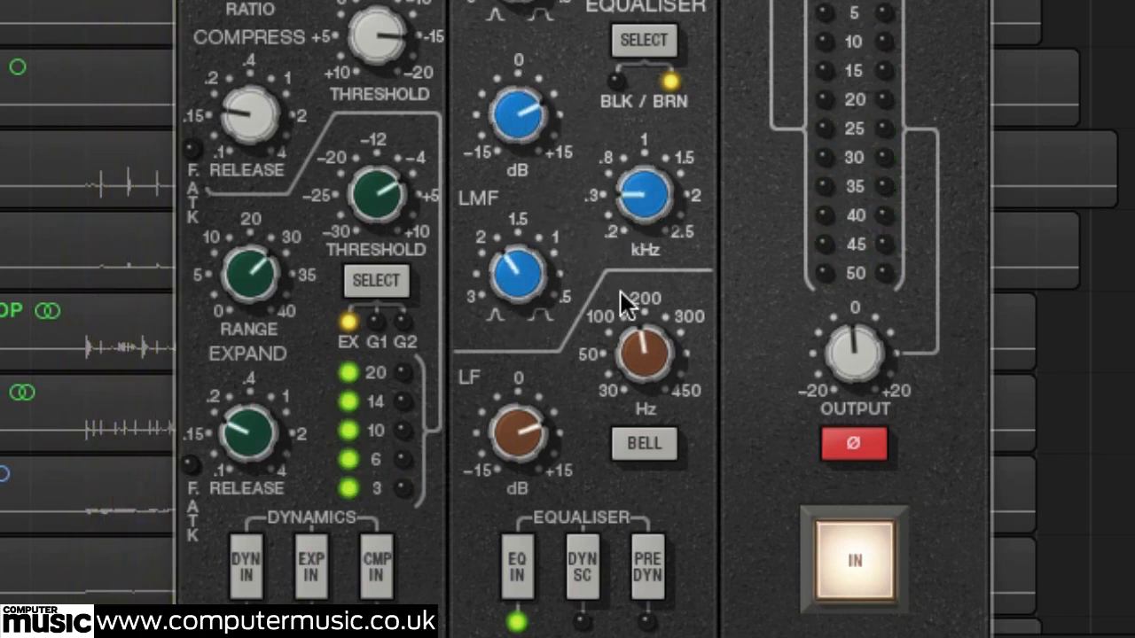
left_click_drag(630, 209, 625, 224)
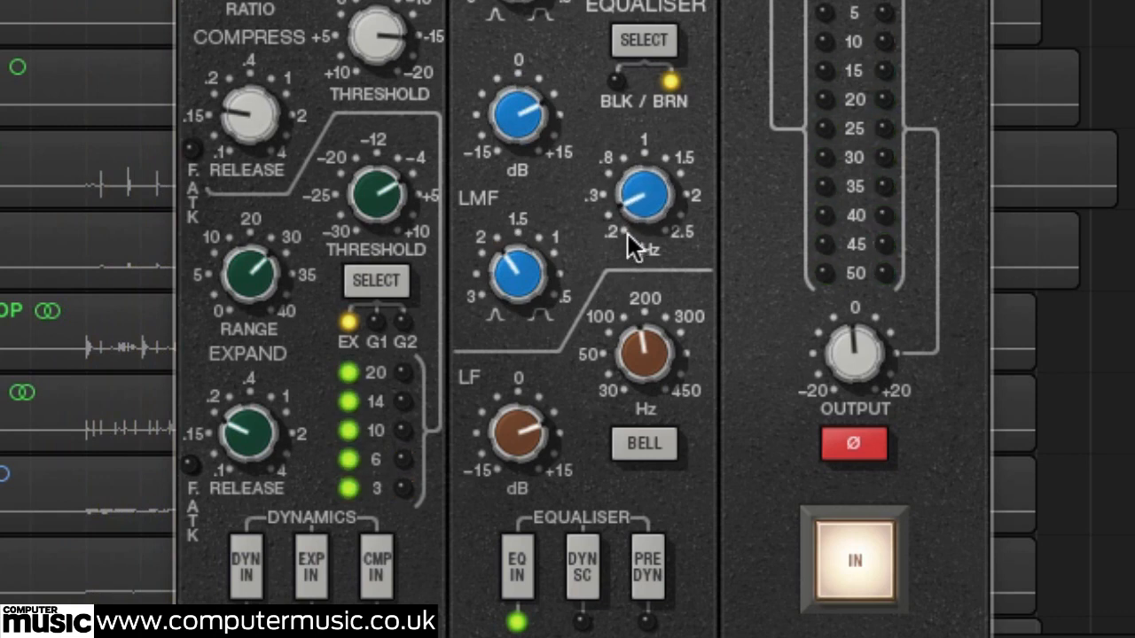
left_click_drag(628, 234, 622, 213)
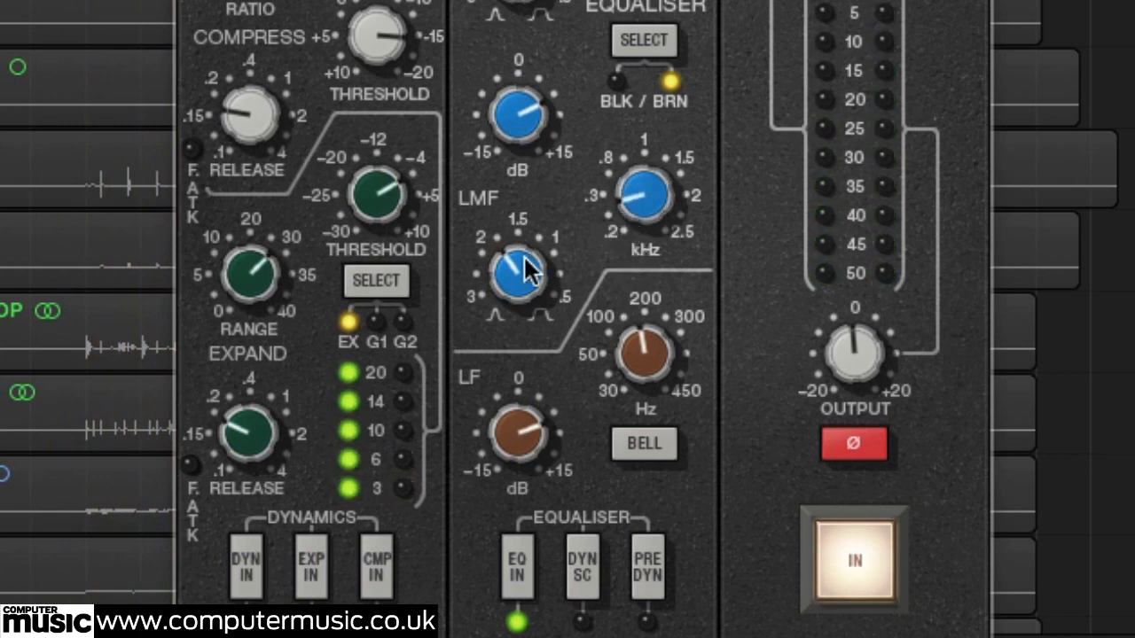
left_click_drag(521, 129, 520, 115)
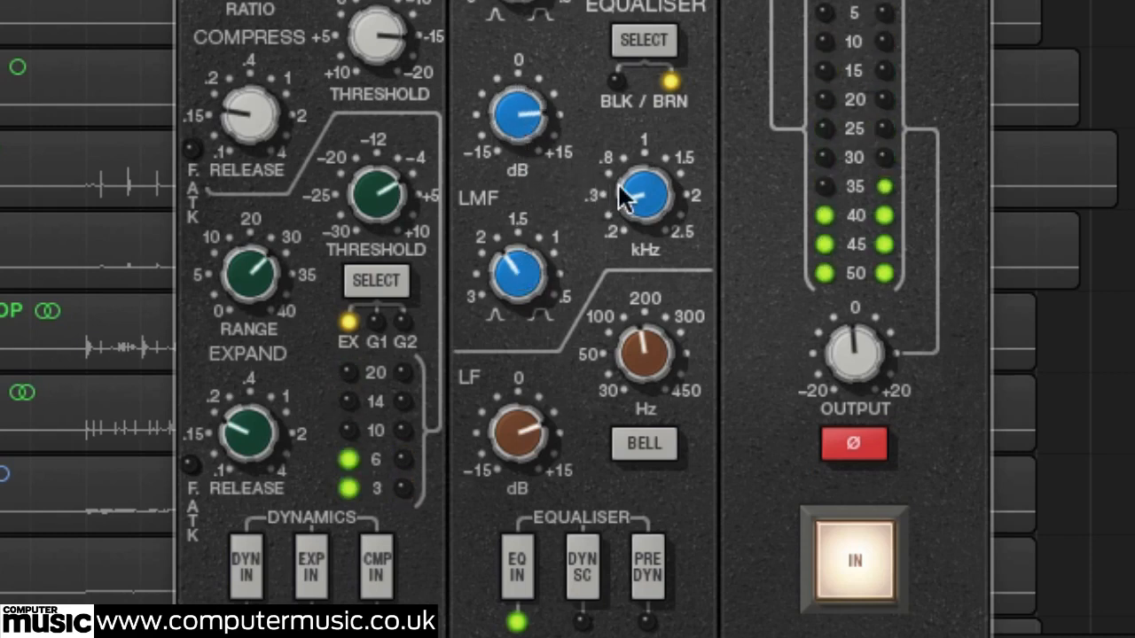
mouse_move(619, 183)
left_mouse_down()
mouse_move(621, 213)
mouse_move(621, 196)
left_mouse_up()
Step: Cut the kick's LMF band by about 8 dB and compare playback with the equaliser out and in
left_click_drag(518, 113, 521, 241)
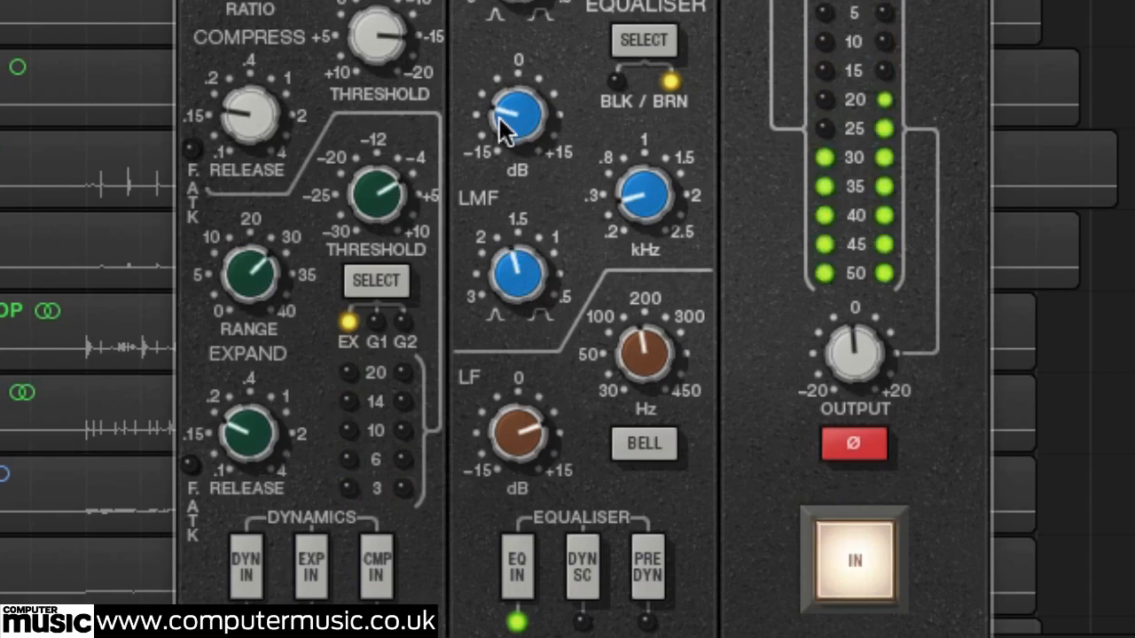
left_click(517, 558)
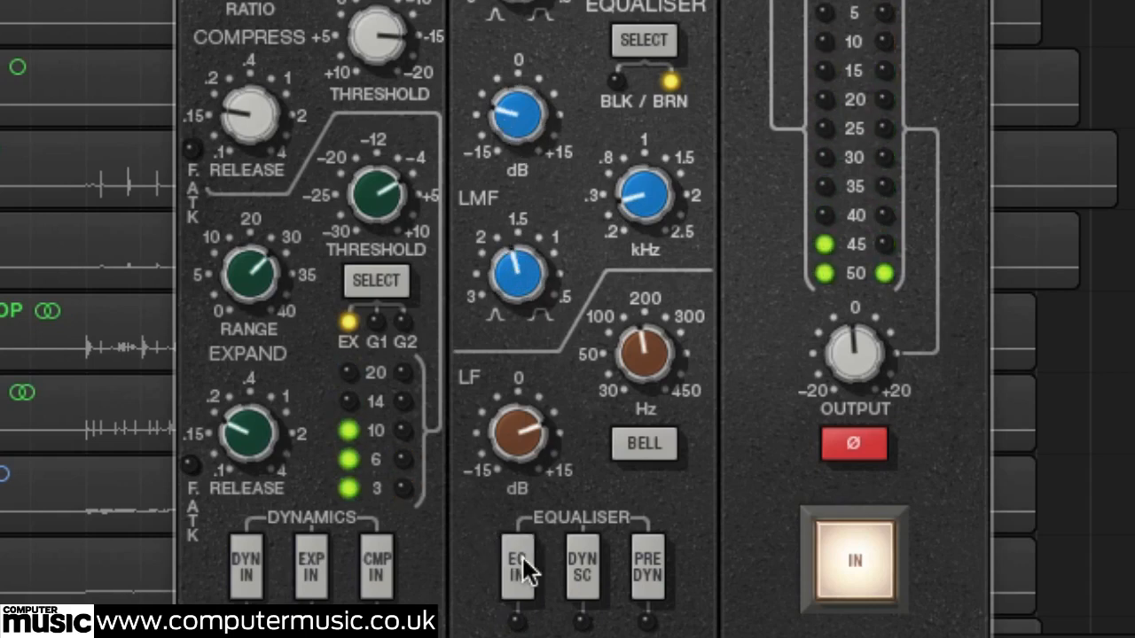
left_click(522, 557)
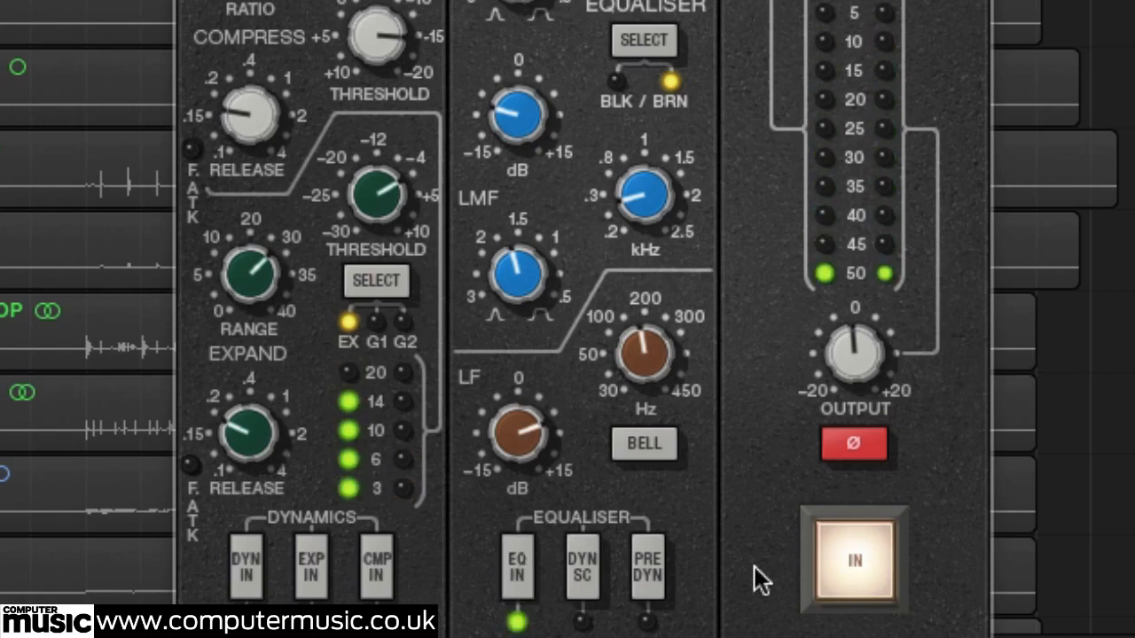
left_click(521, 560)
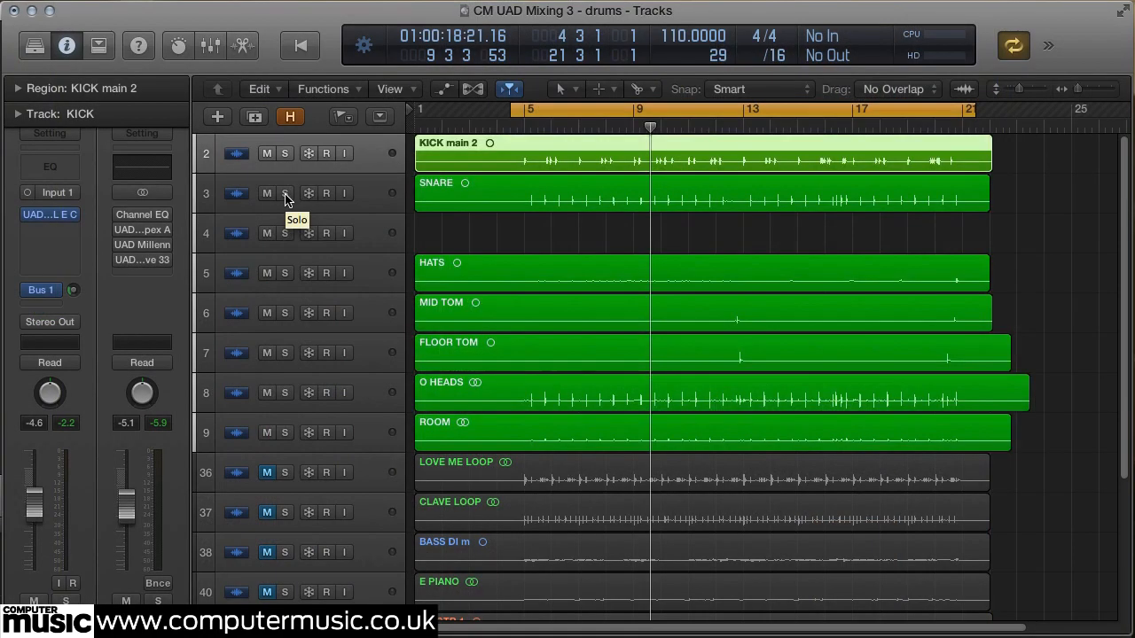
Step: Solo the SNARE track and insert a mono UAD API 550A equaliser on it
left_click(285, 193)
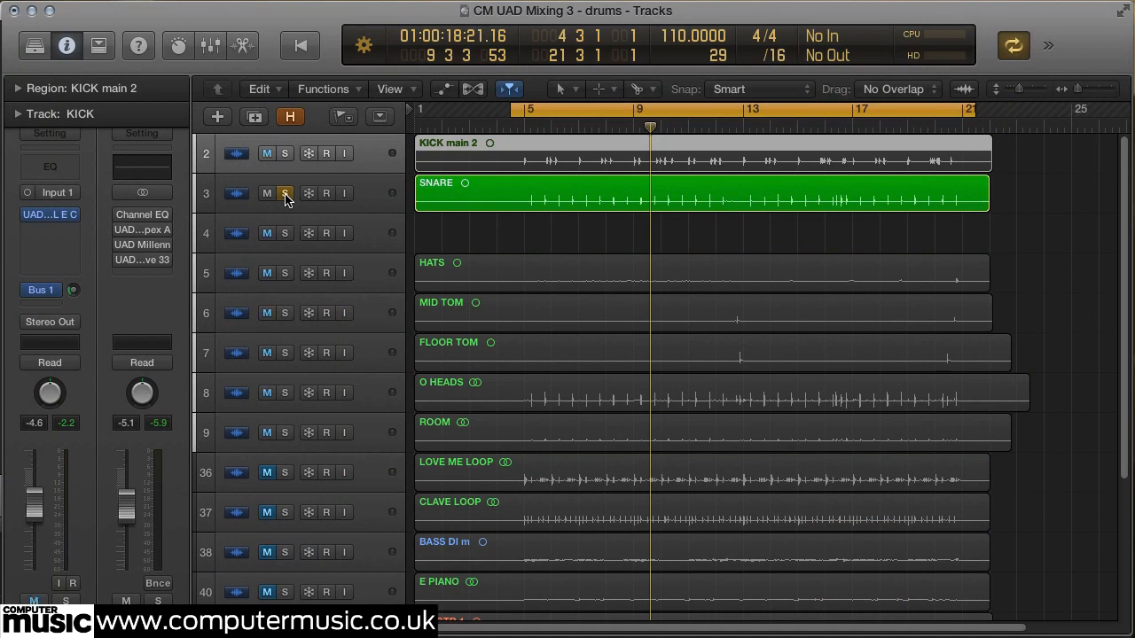
left_click(241, 189)
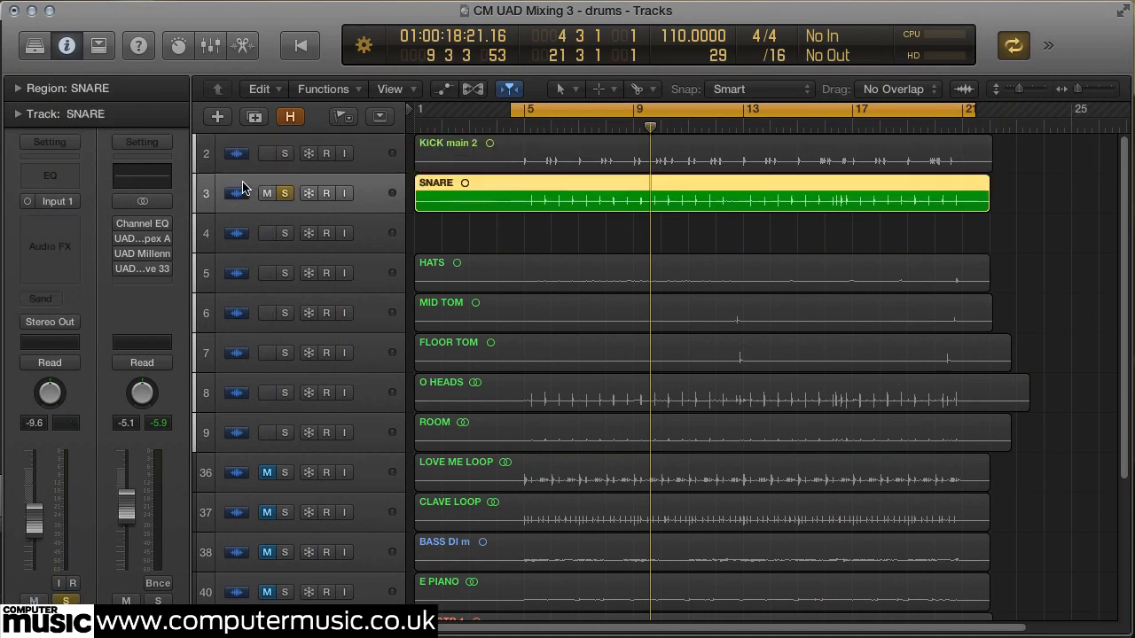
left_click(66, 227)
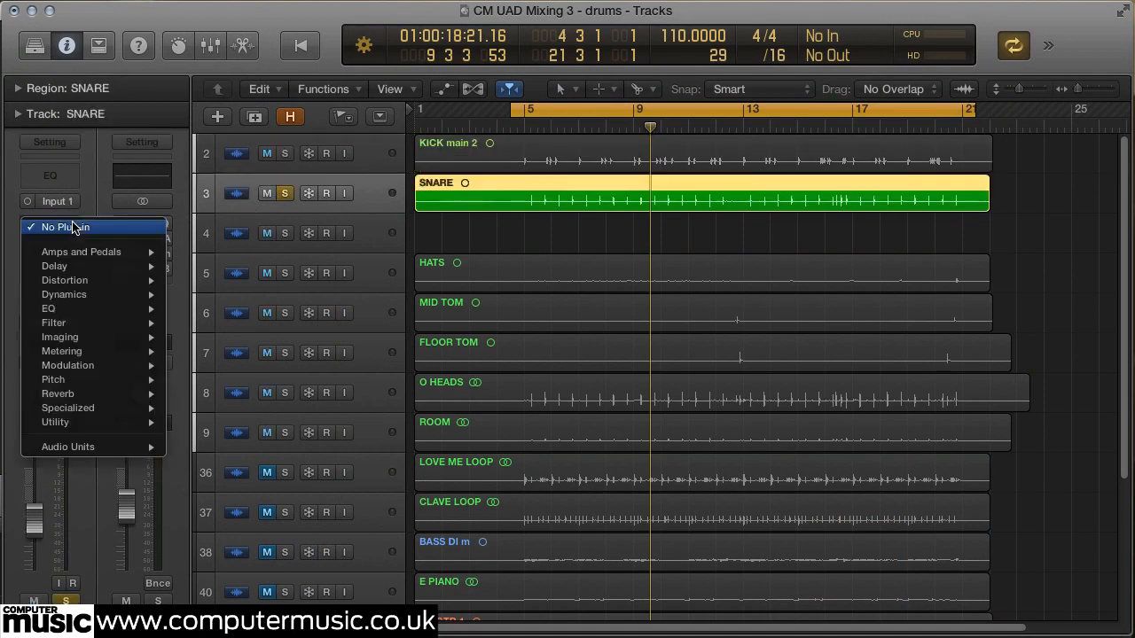
mouse_move(105, 451)
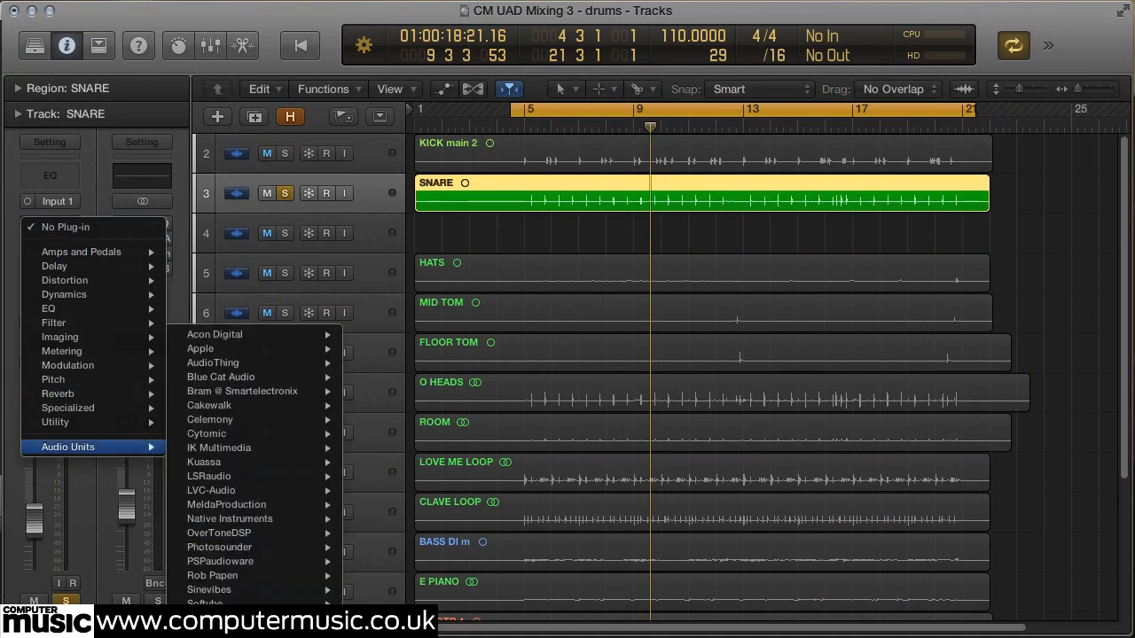
mouse_move(248, 621)
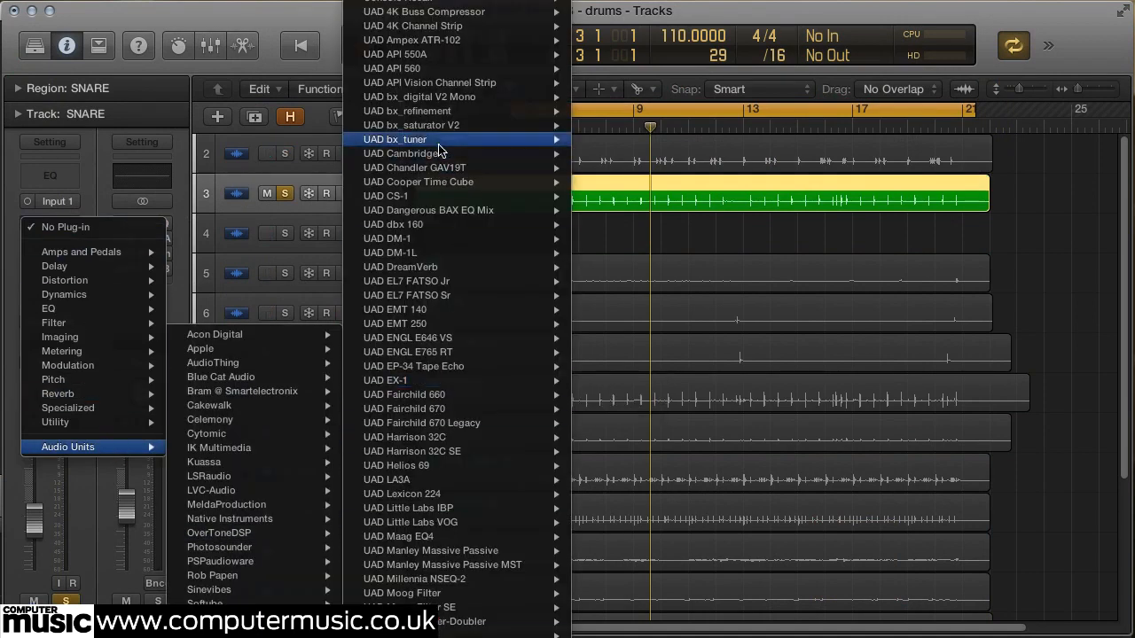
mouse_move(446, 73)
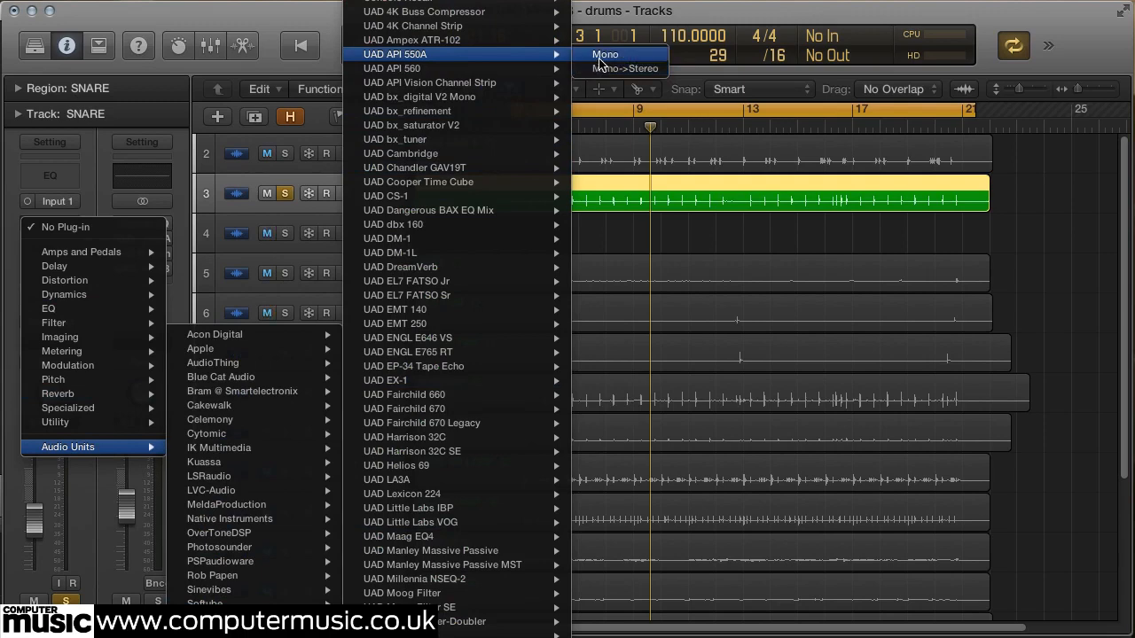
left_click(603, 68)
left_click_drag(224, 57, 882, 58)
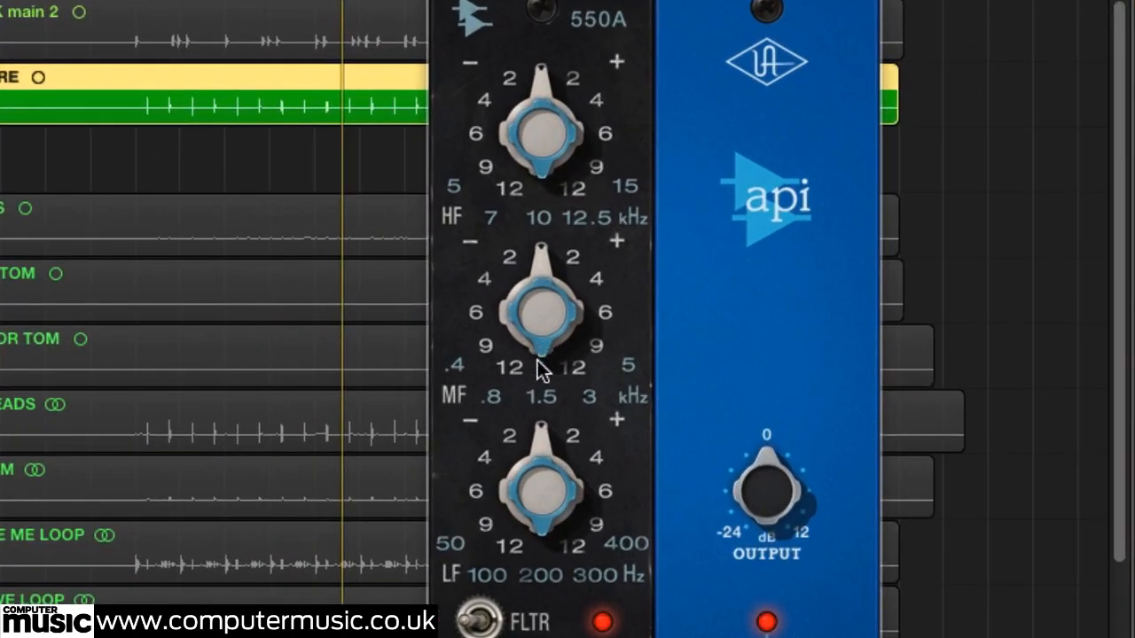
Step: On the API 550A, boost HF by 12 dB, MF by 9 dB at 5 kHz and LF by 9 dB
left_click_drag(538, 369, 542, 471)
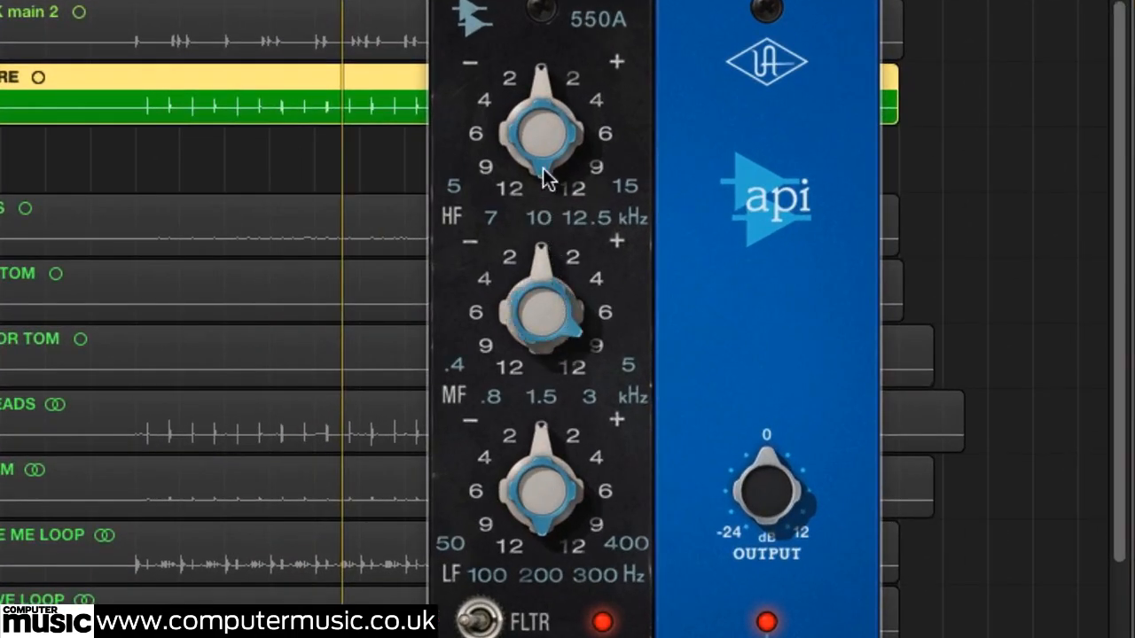
mouse_move(537, 172)
left_mouse_down()
mouse_move(543, 206)
mouse_move(537, 163)
left_mouse_up()
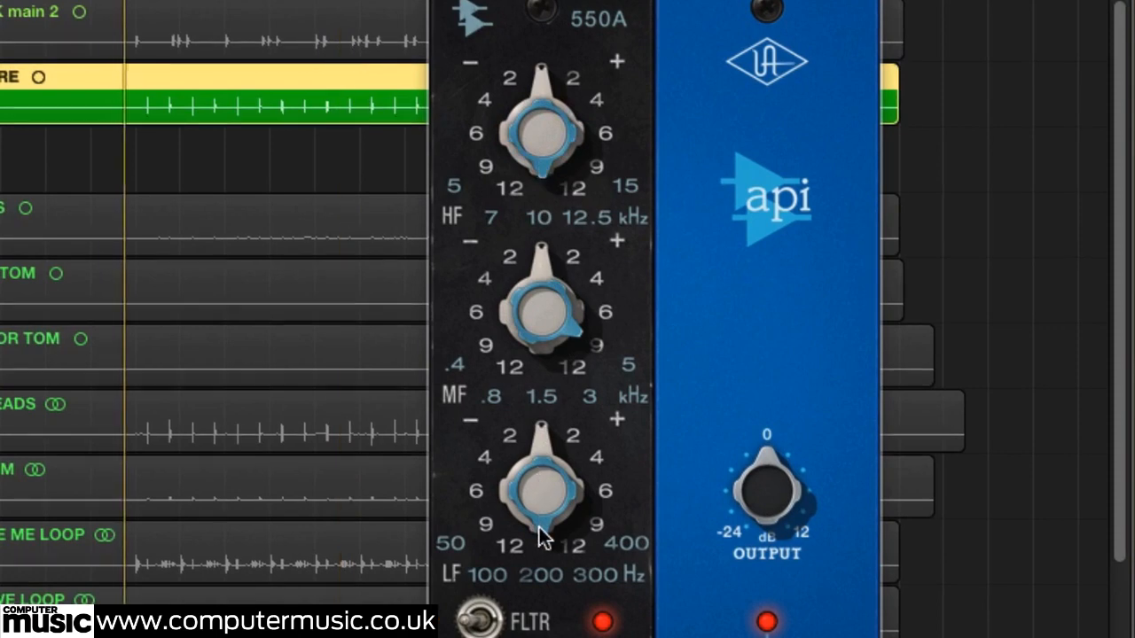
left_click_drag(548, 132, 566, 0)
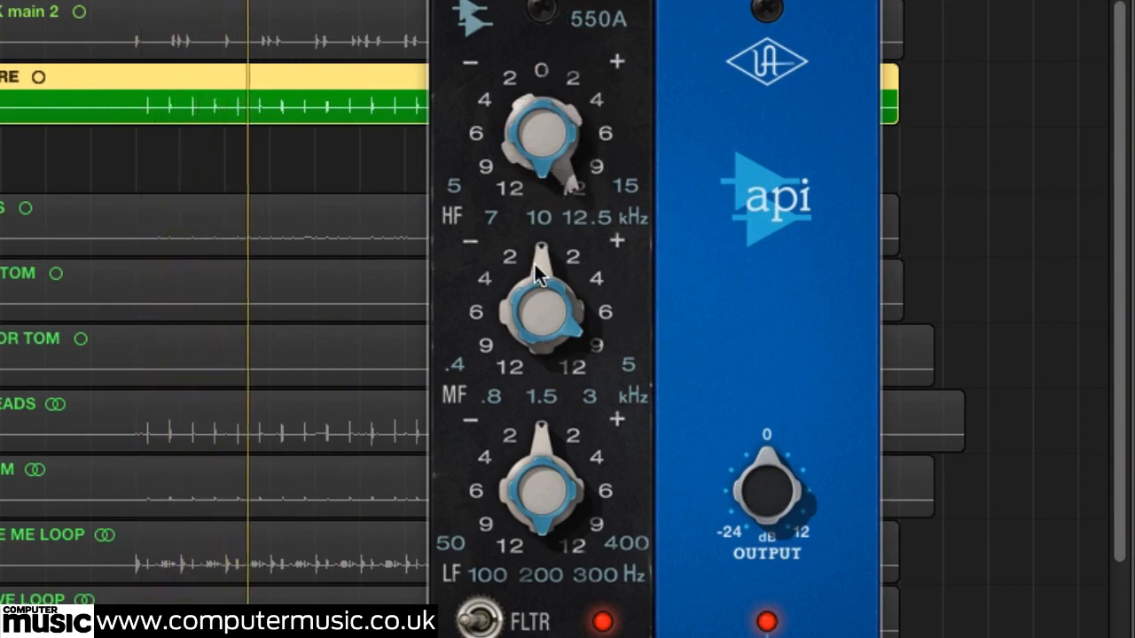
left_click_drag(534, 261, 550, 221)
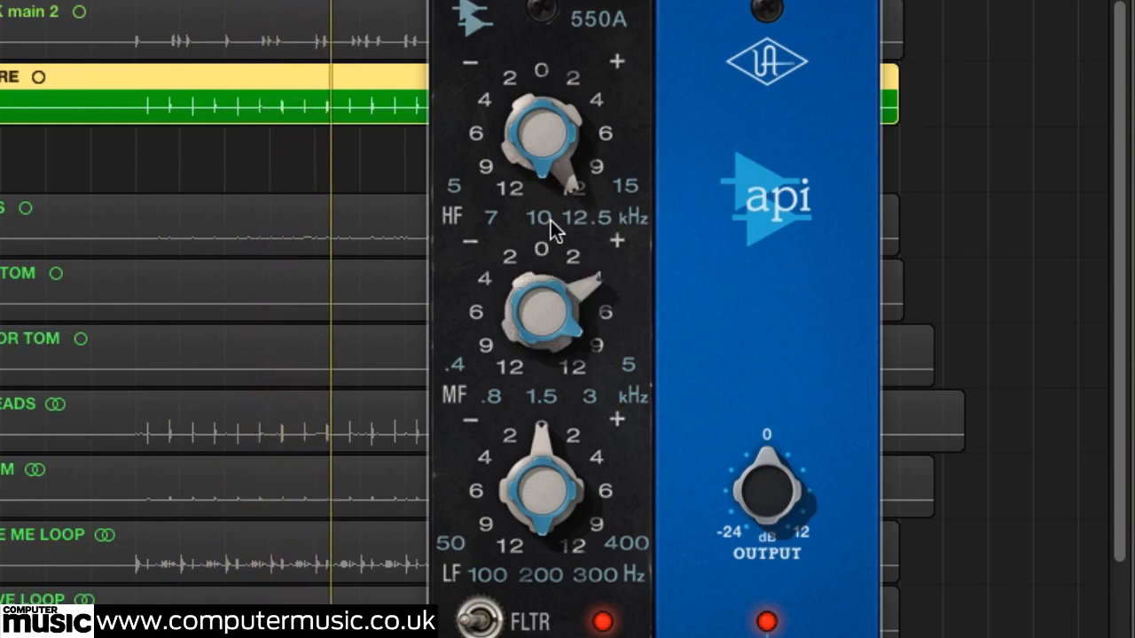
left_click_drag(551, 220, 554, 170)
left_click_drag(545, 481, 559, 368)
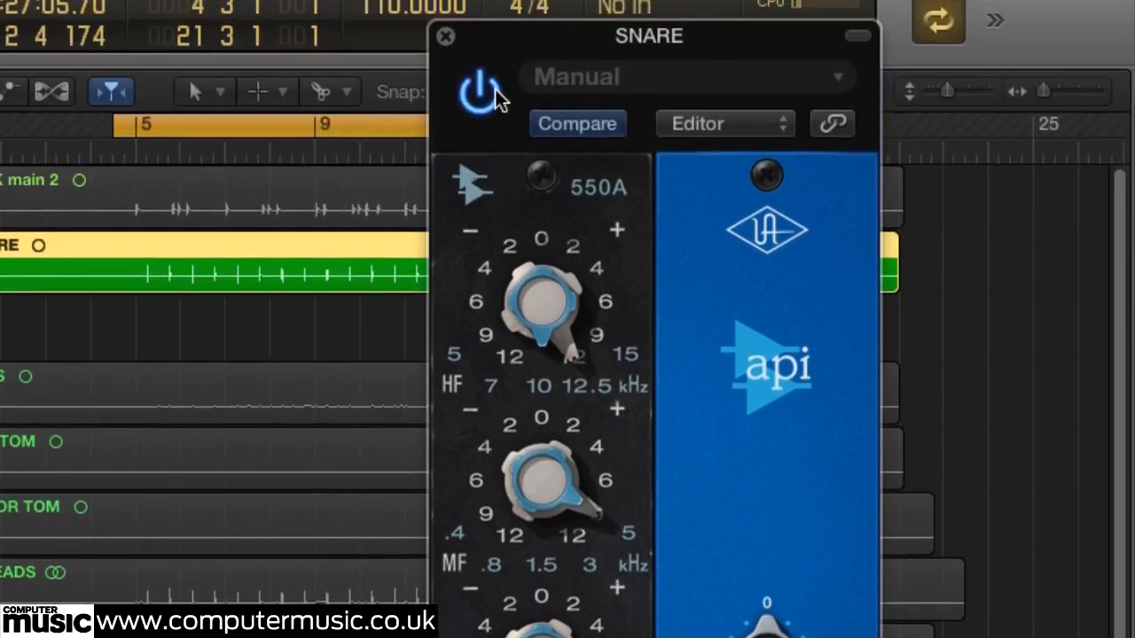
Step: Compare the snare with the API 550A bypassed and active, and close the plug-in leaving it on
left_click(493, 92)
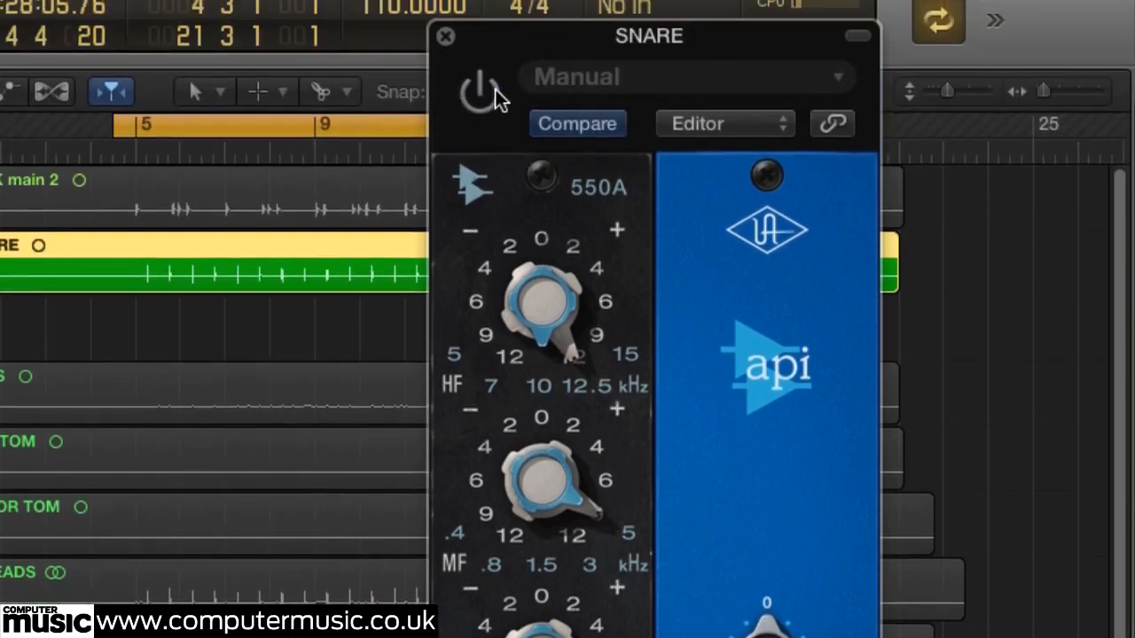
left_click(497, 99)
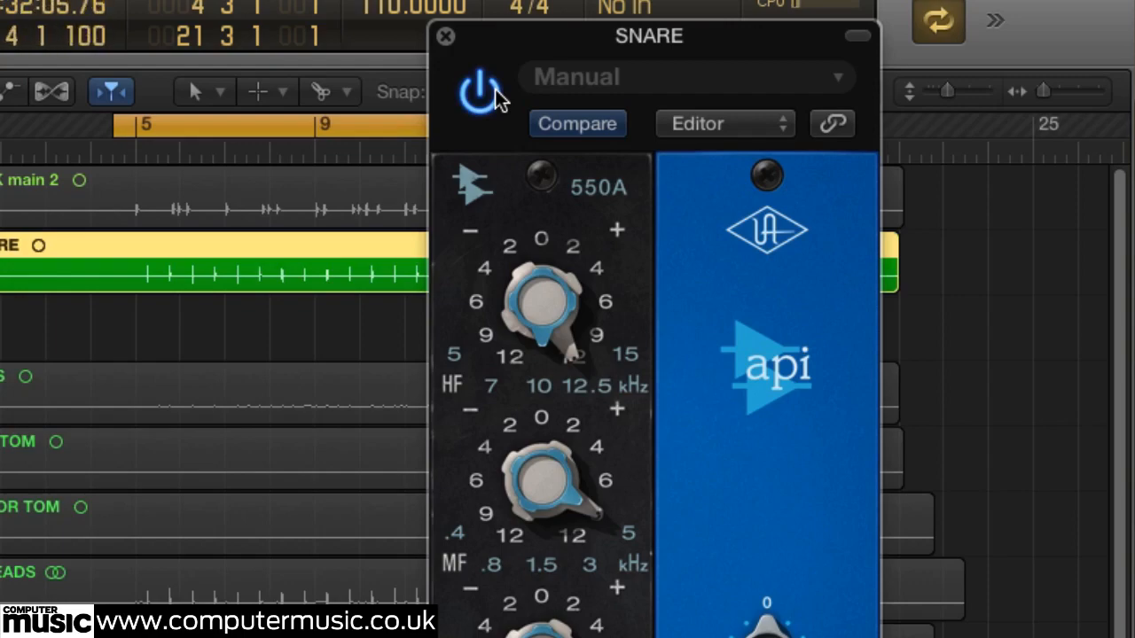
left_click(495, 94)
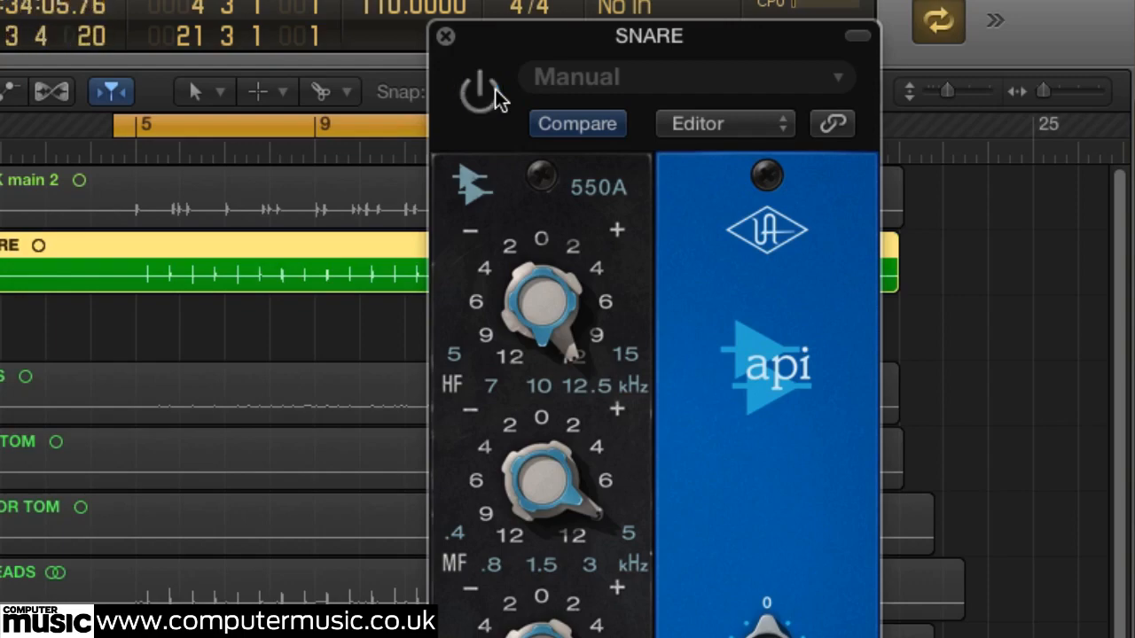
left_click(495, 96)
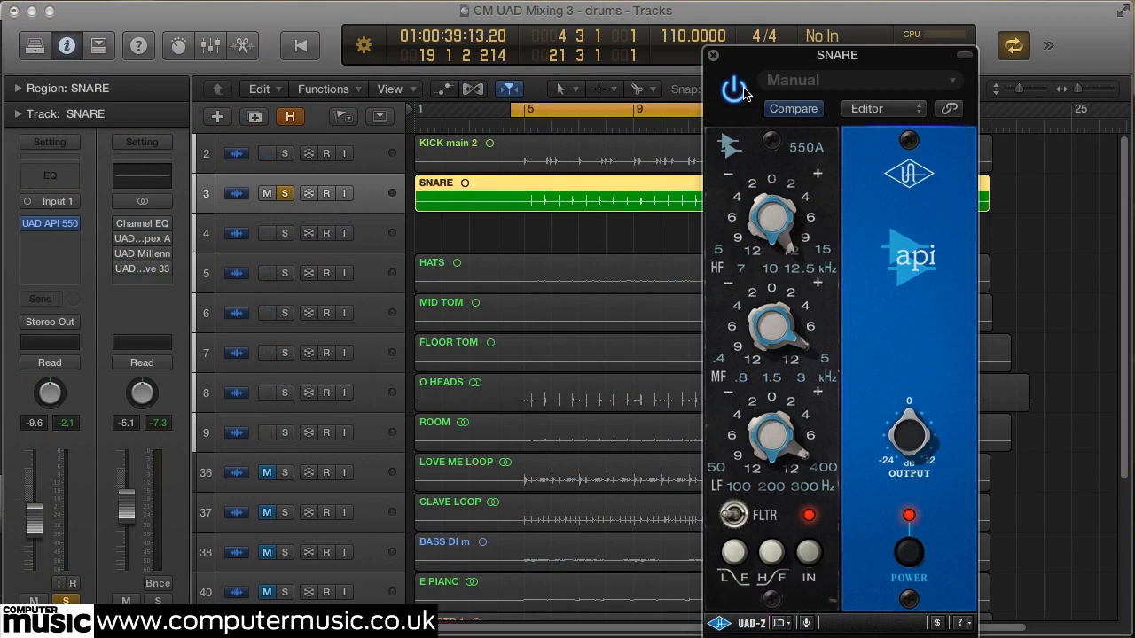
left_click(714, 56)
Step: Copy the SNARE region onto the empty track 4 and solo that track instead of the snare track
right_click(503, 192)
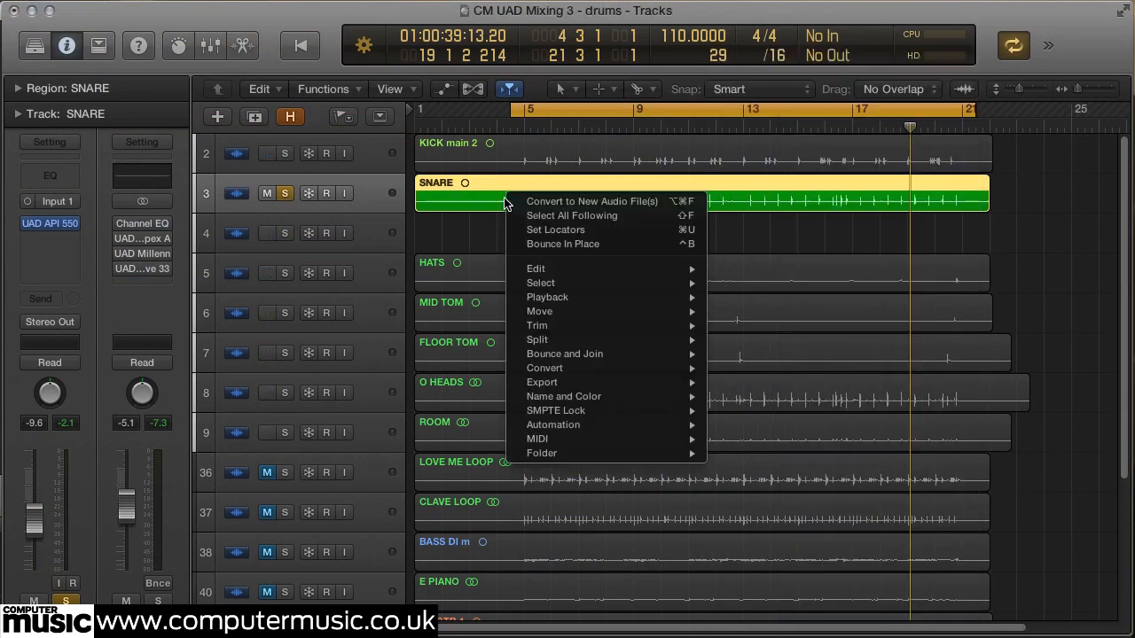
left_click(497, 201)
left_click_drag(498, 201, 501, 225)
left_click(285, 193)
left_click(284, 233)
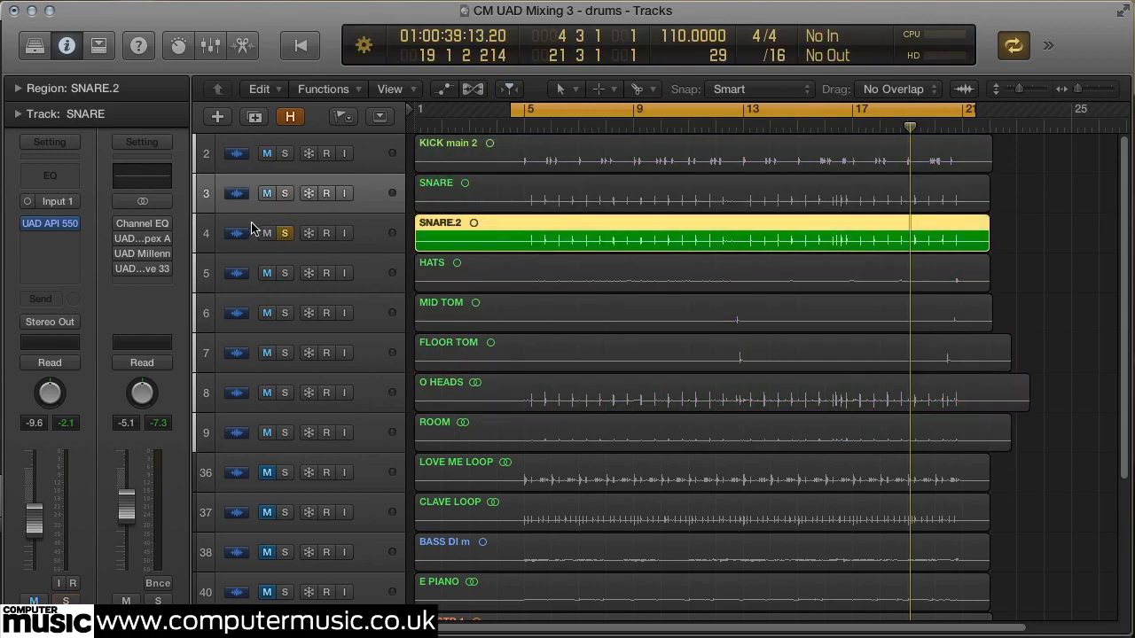
Step: Insert a mono UAD UA 1176LN Legacy limiter on track 4, which holds the duplicate snare
left_click(250, 227)
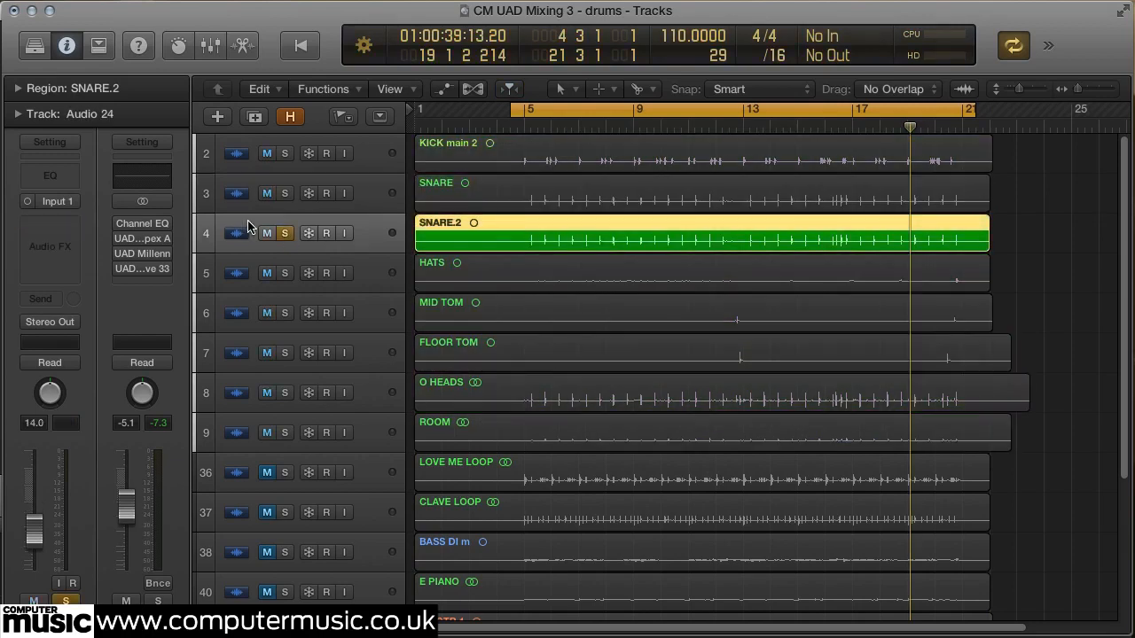
left_click(51, 227)
mouse_move(106, 446)
mouse_move(213, 628)
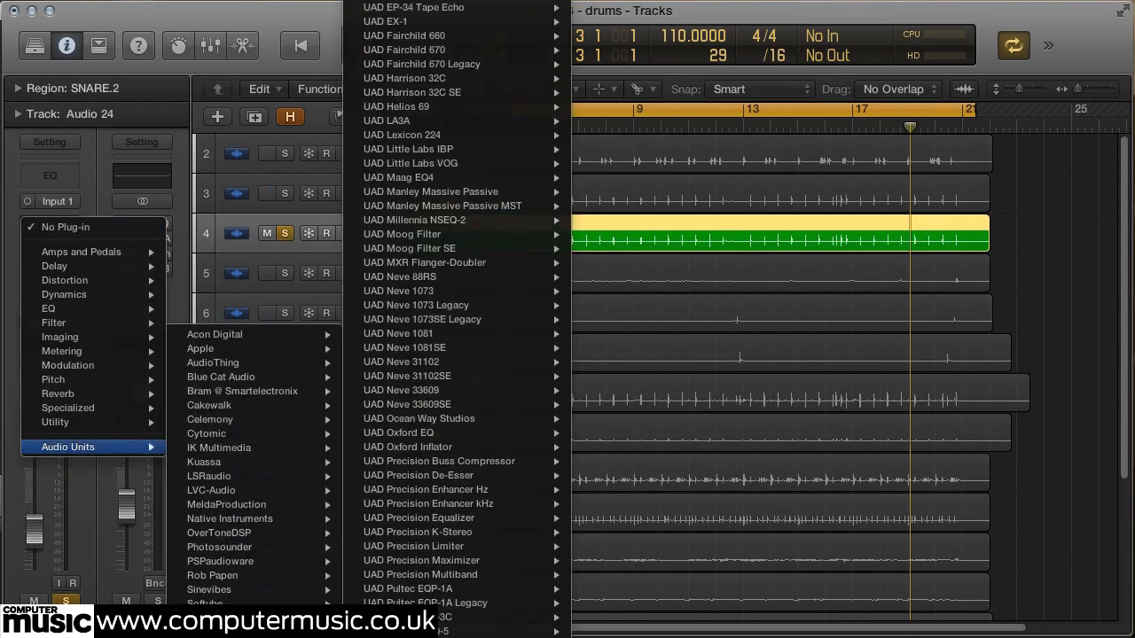
mouse_move(468, 632)
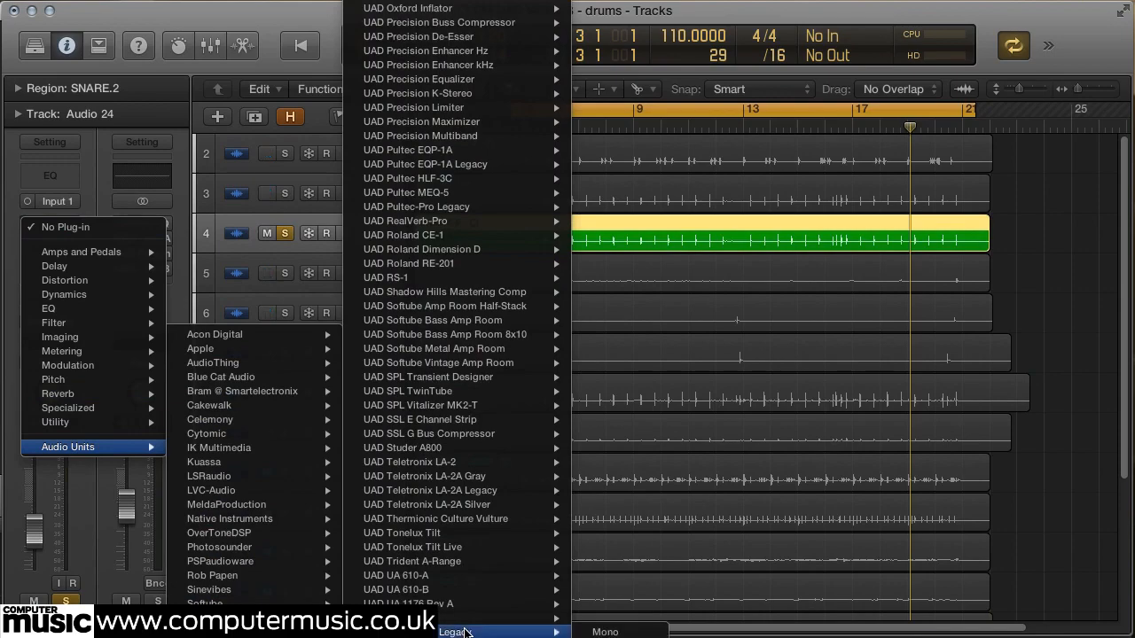
left_click(603, 632)
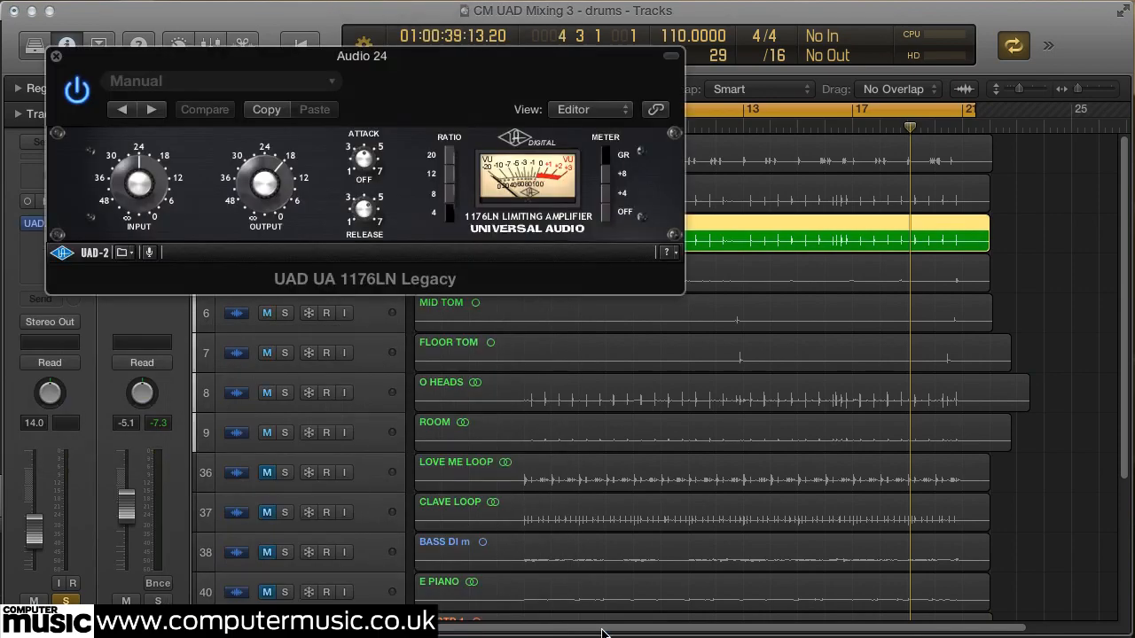
left_click_drag(505, 91, 737, 281)
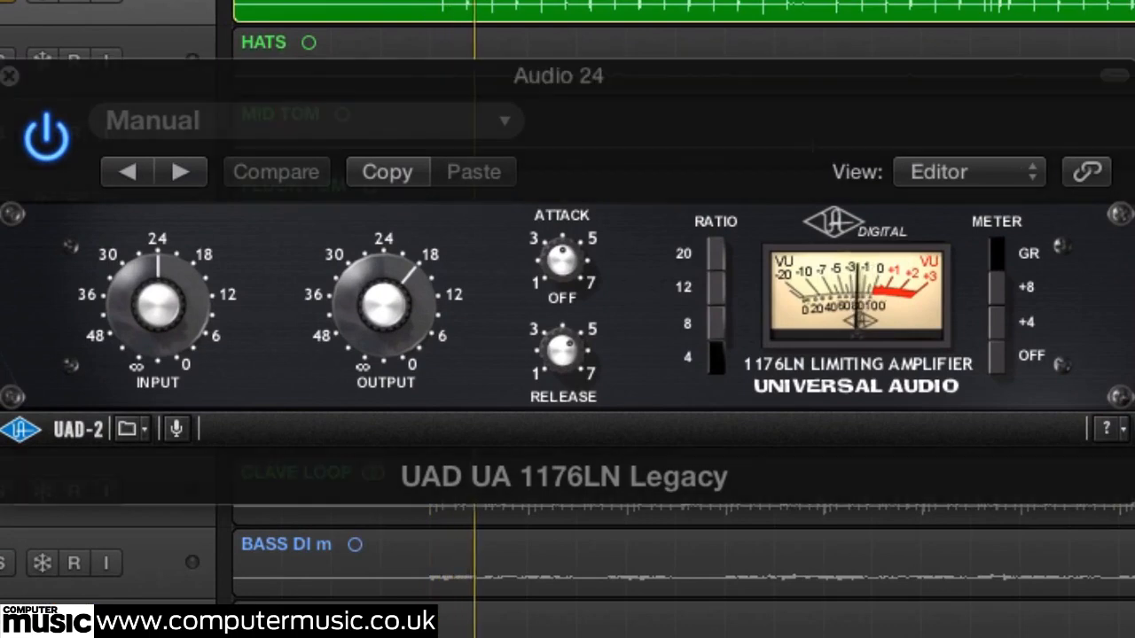
Step: Set the 1176LN's ratio to 12, its input to about 12 and its output to about 20
left_click(715, 285)
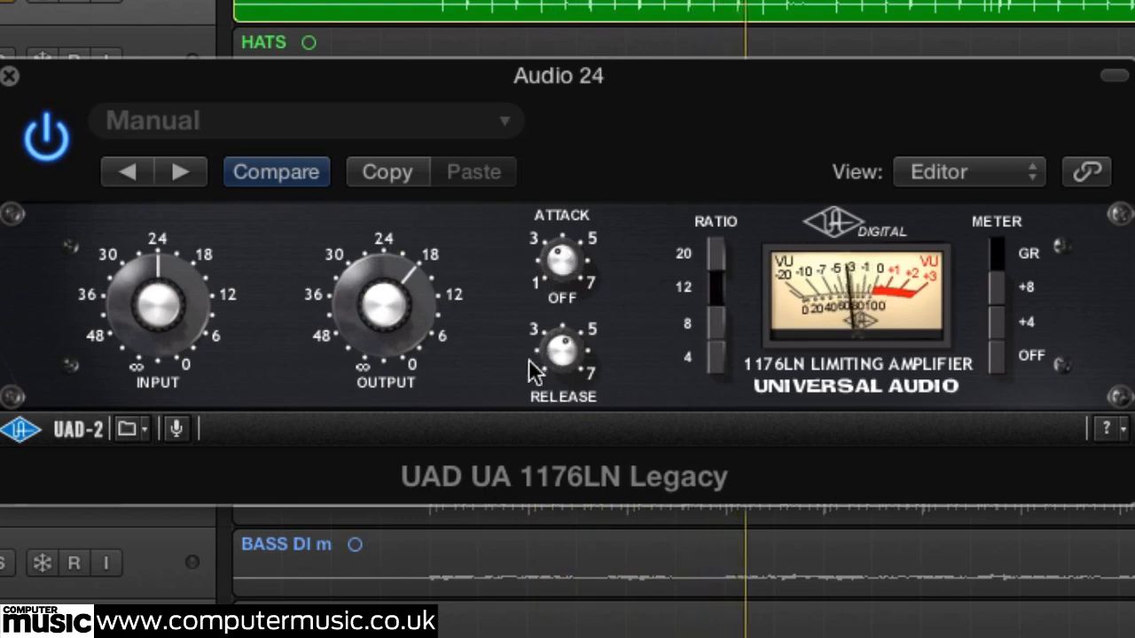
left_click_drag(356, 288, 352, 320)
left_click_drag(122, 296, 152, 224)
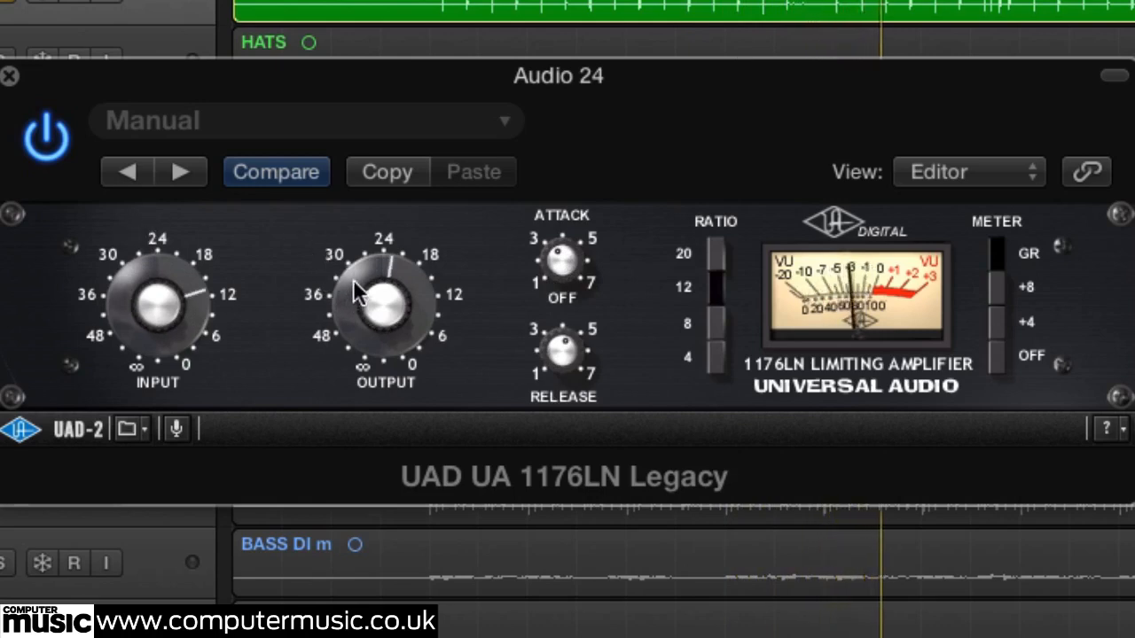
left_click_drag(357, 272, 358, 257)
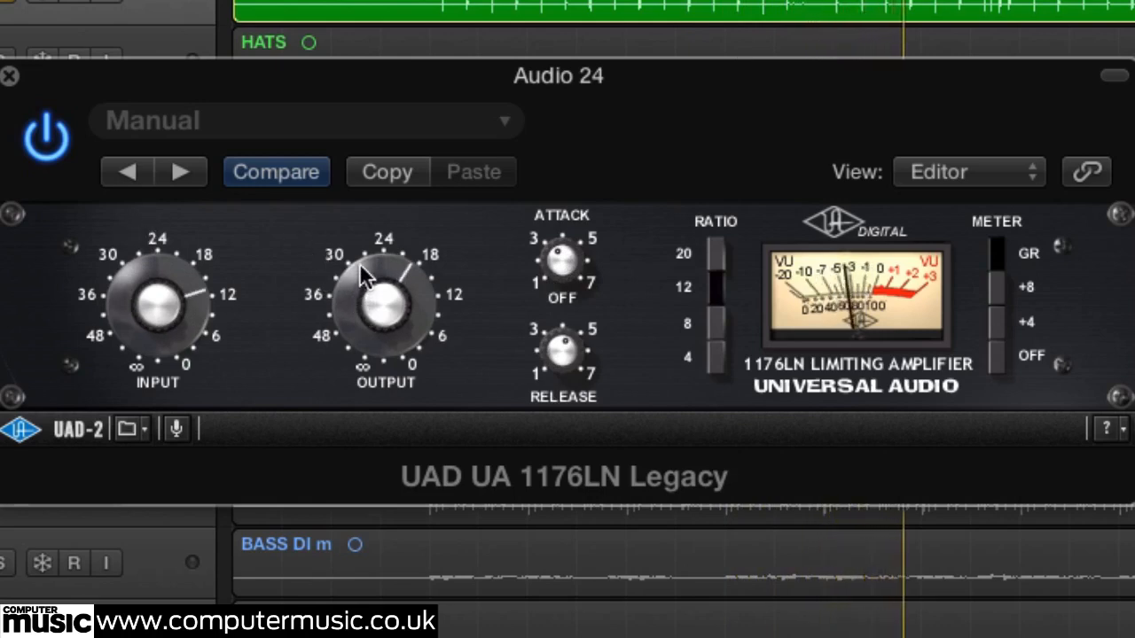
Step: Compare the duplicate snare with the 1176LN bypassed and active, and the overall snare with track 4 muted and unmuted
left_click(49, 142)
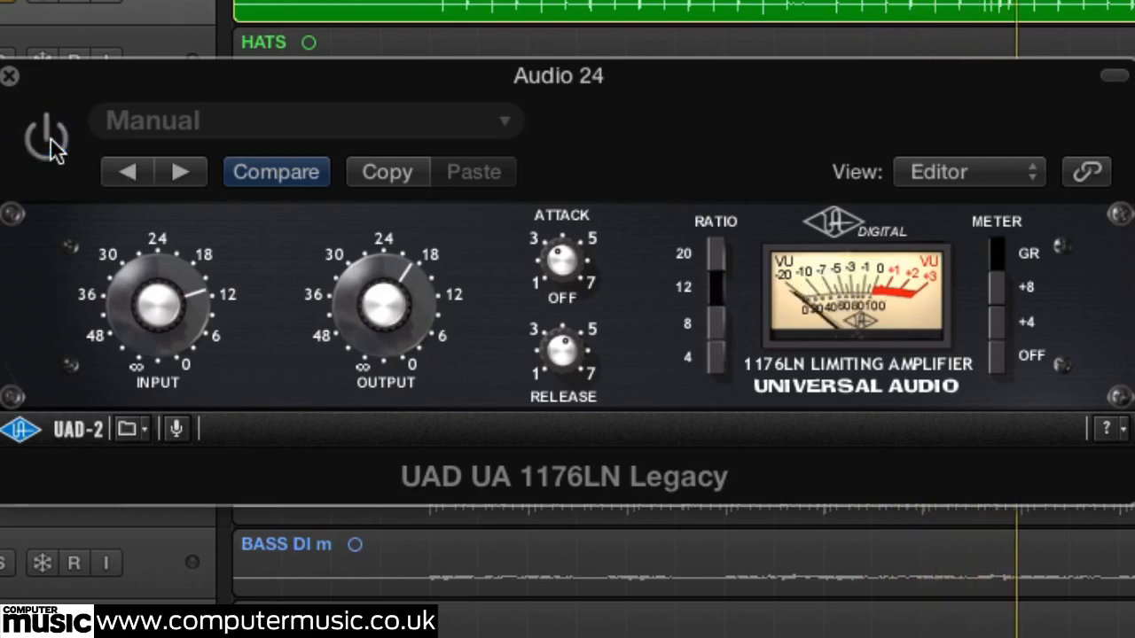
left_click(47, 137)
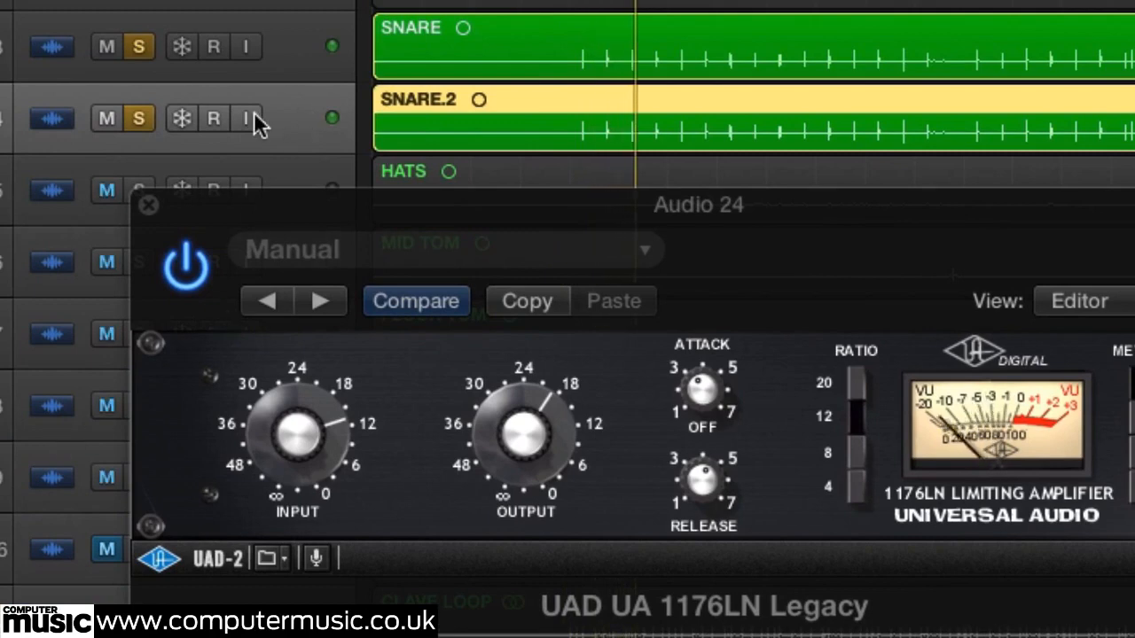
left_click(108, 119)
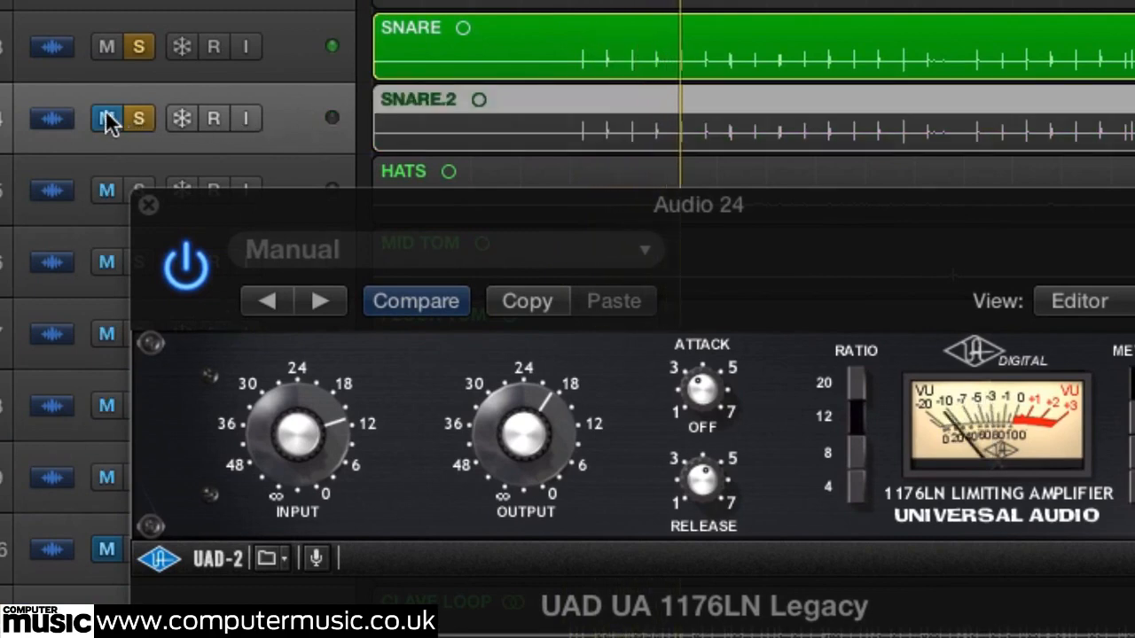
left_click(107, 119)
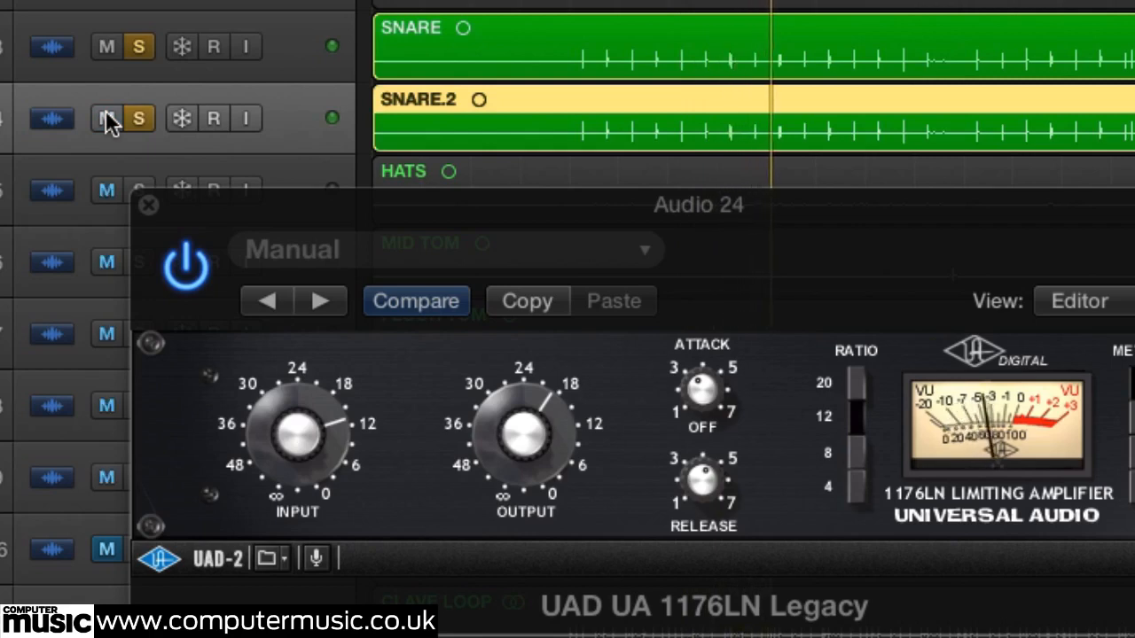
left_click(107, 118)
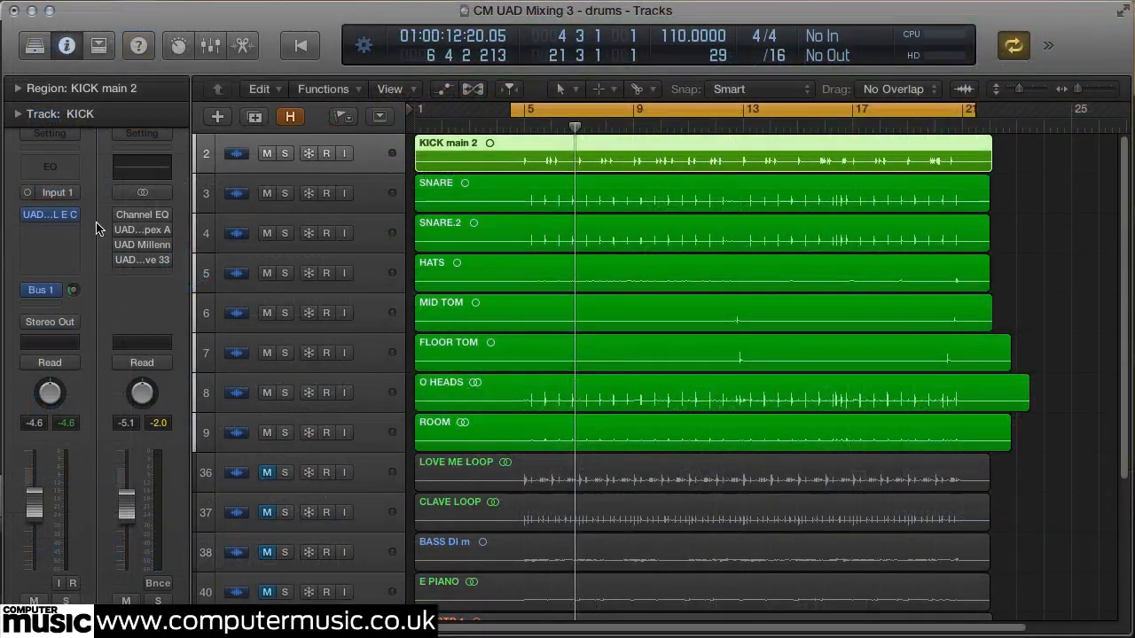
Step: Insert a mono UAD SPL Transient Designer after the SSL E Channel Strip on the KICK track and close its window
left_click(78, 217)
mouse_move(102, 453)
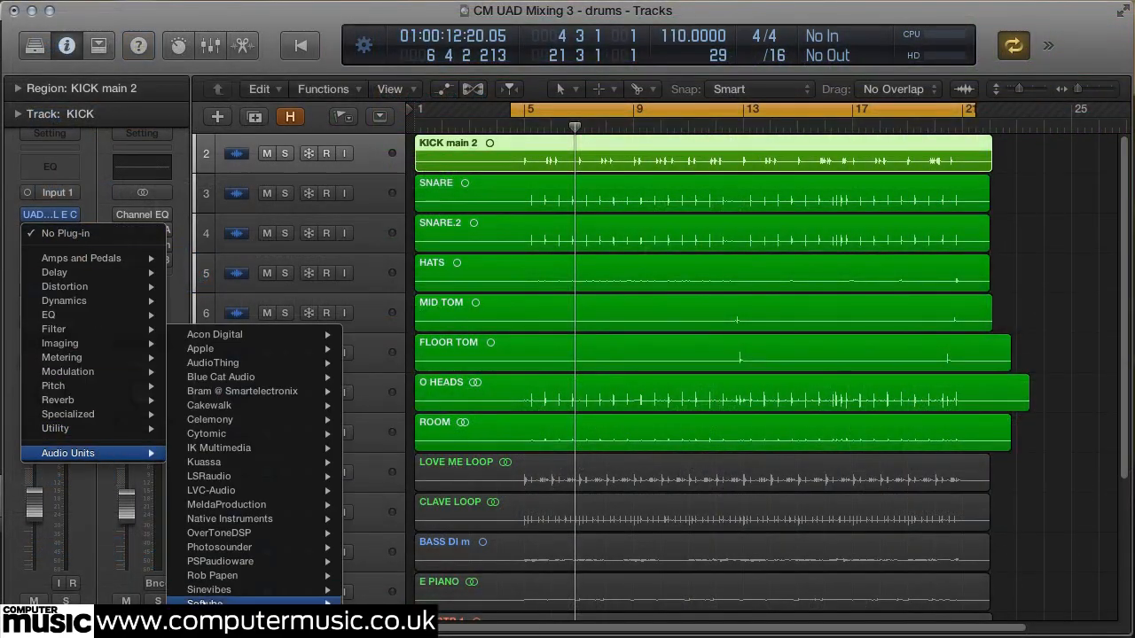
mouse_move(231, 618)
scroll(452, 319, "down", 15)
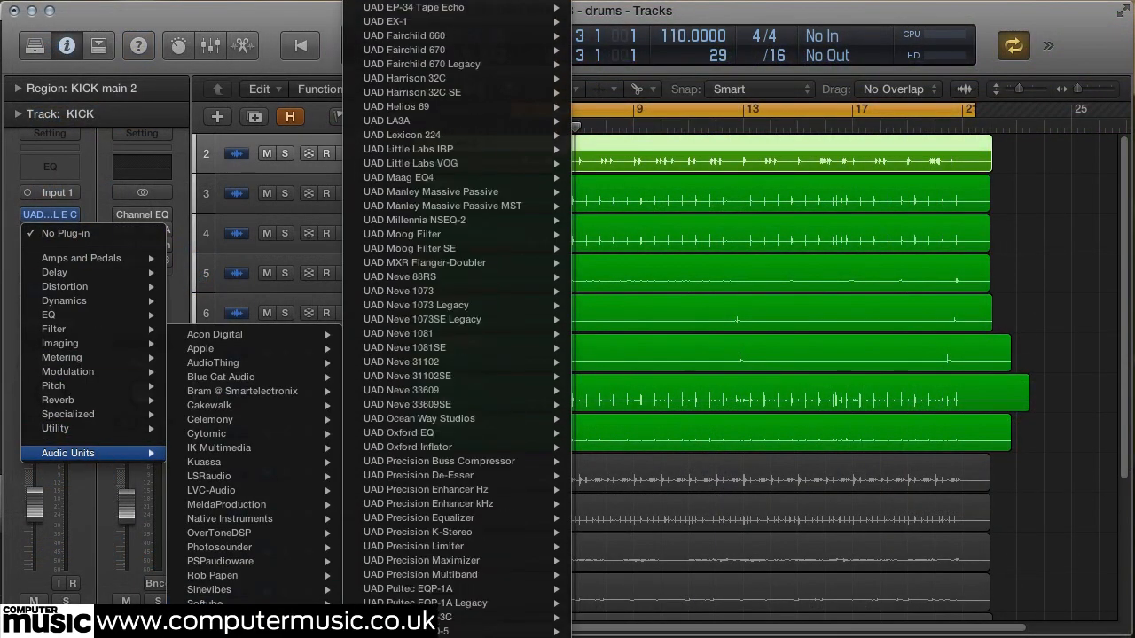
scroll(452, 426, "down", 5)
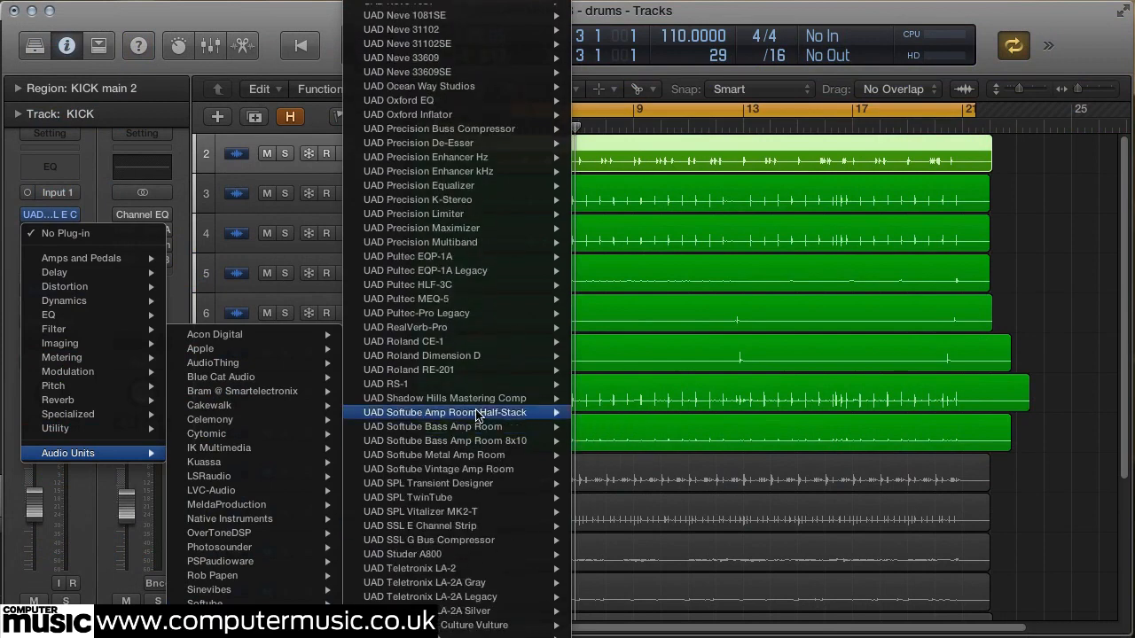
mouse_move(482, 484)
left_click(605, 484)
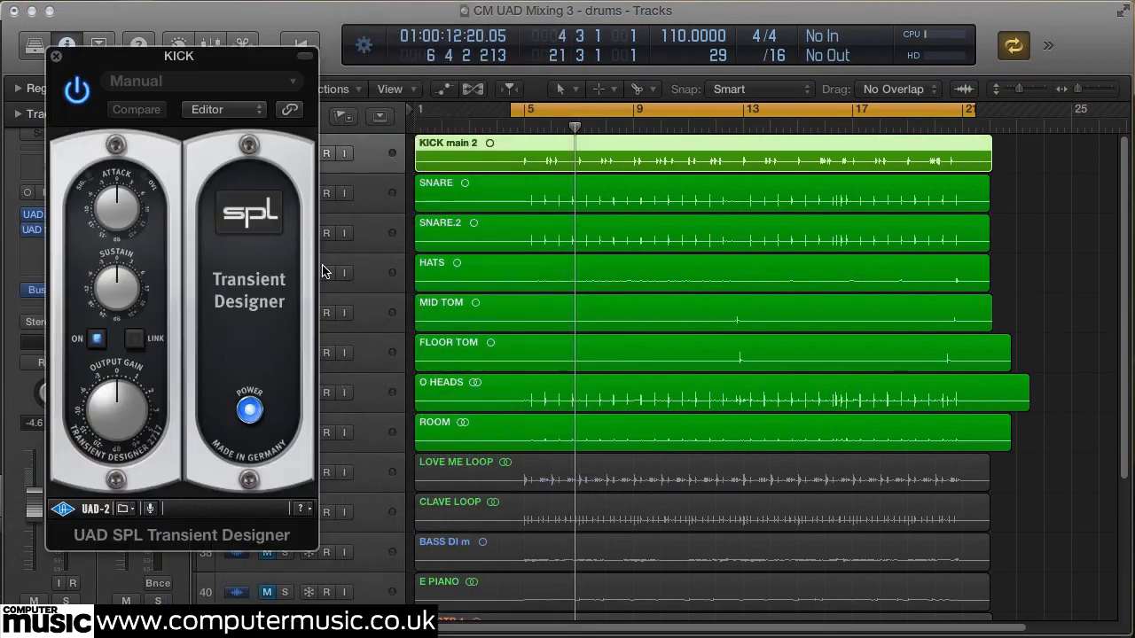
left_click(56, 58)
Step: Insert a mono UAD SPL Transient Designer after the API 550A on the SNARE track
left_click(241, 196)
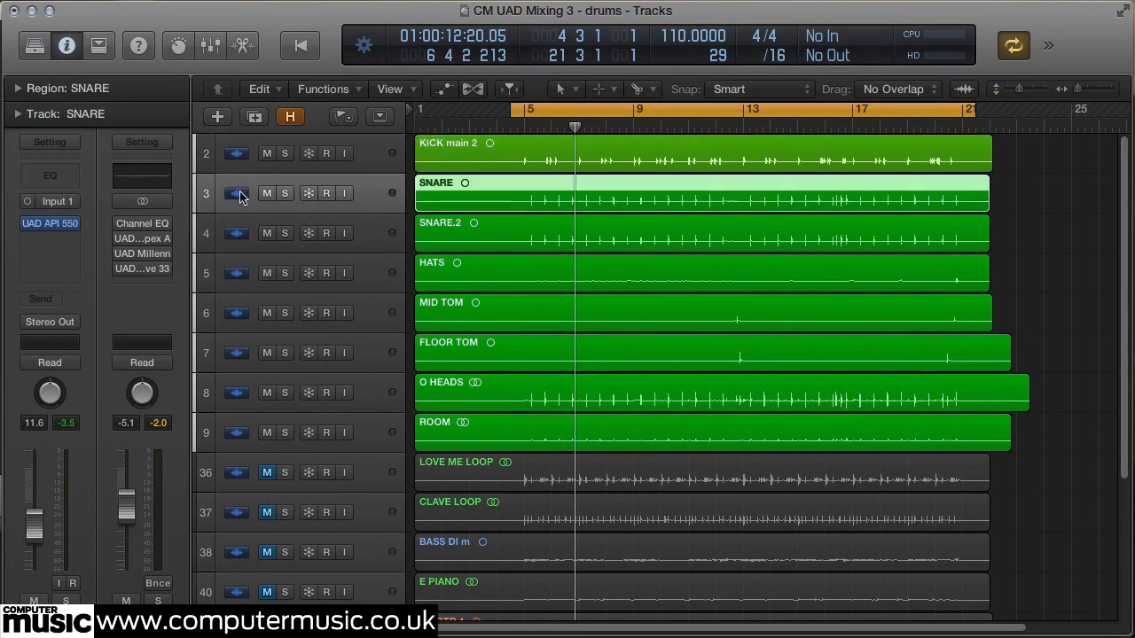
left_click(77, 244)
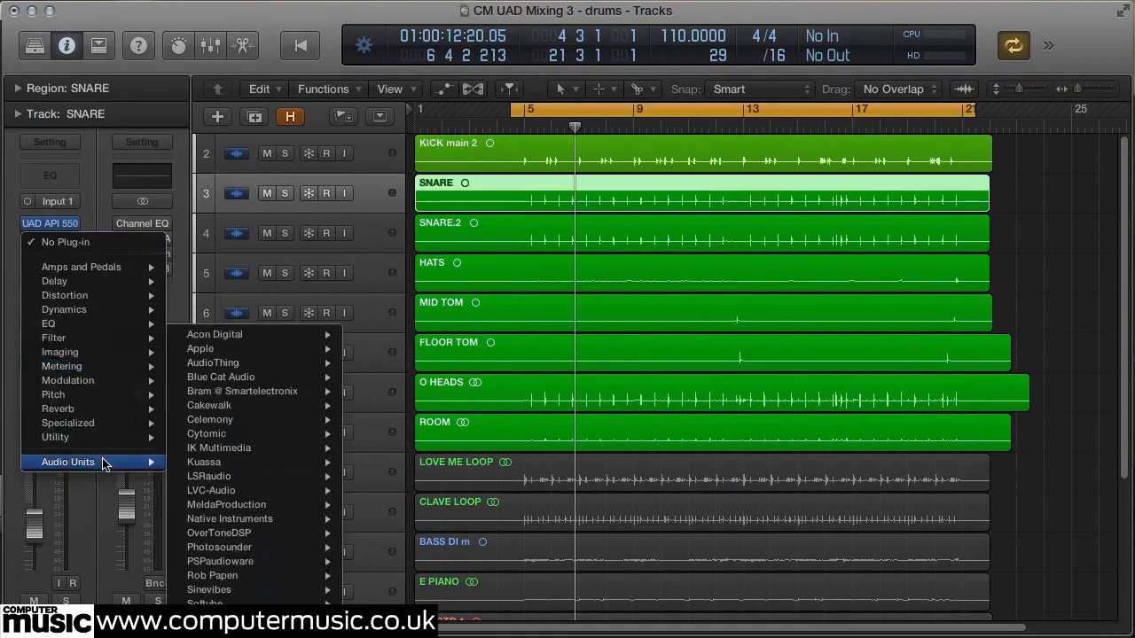
mouse_move(212, 632)
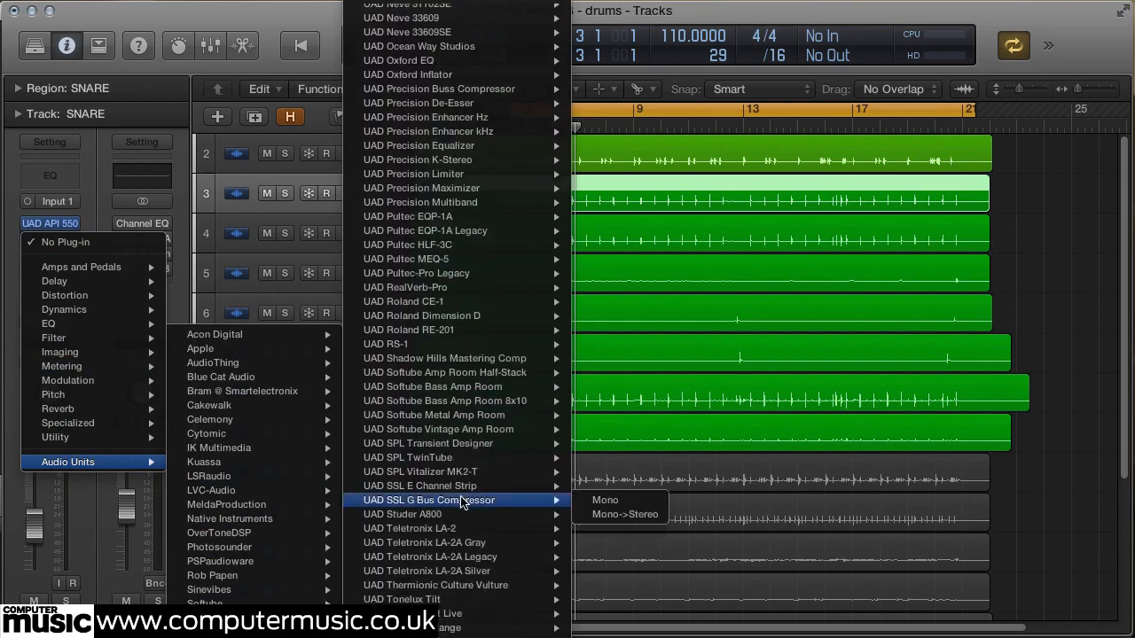
mouse_move(519, 448)
left_click(605, 444)
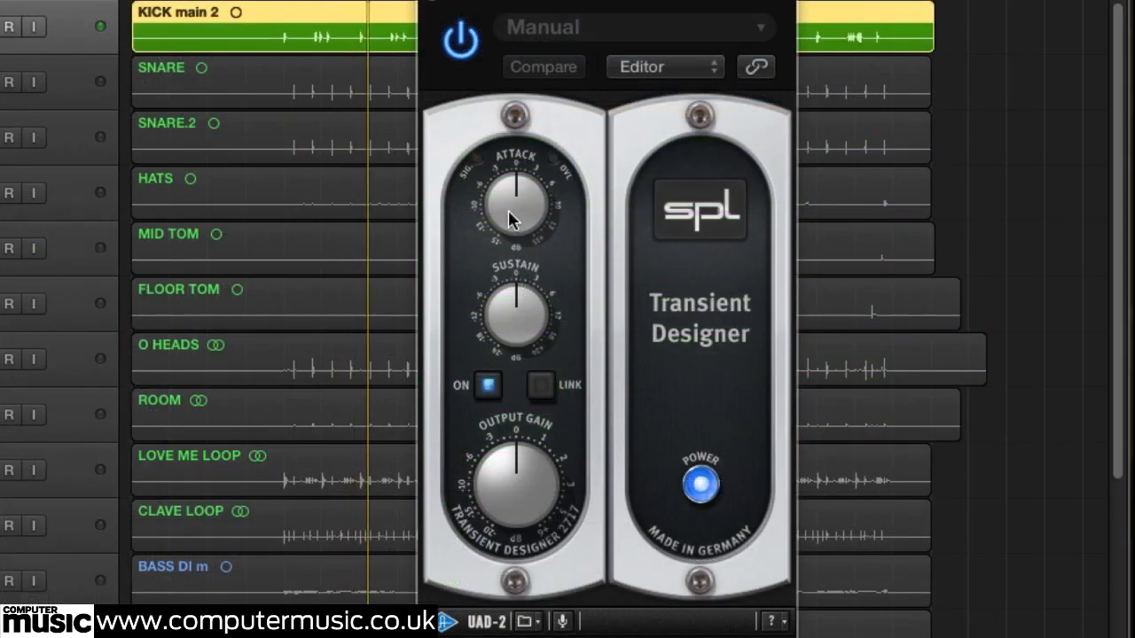
Step: On the kick's Transient Designer, raise attack to about 6 dB, lower sustain slightly and set output gain to about -4 dB
left_click_drag(510, 219, 510, 167)
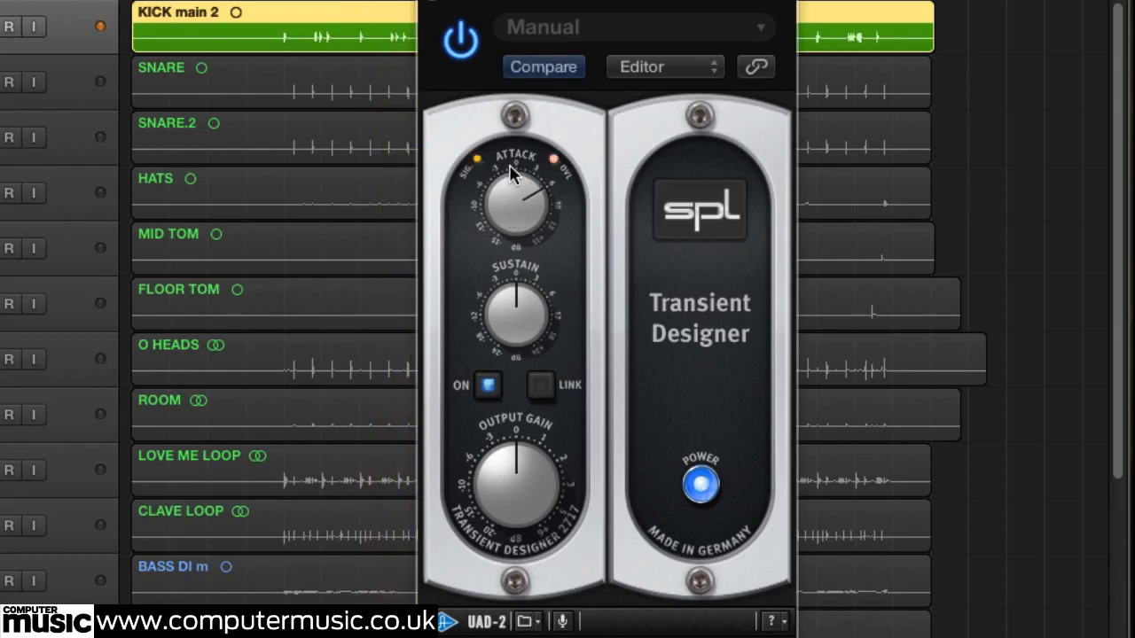
left_click_drag(506, 483, 502, 494)
left_click_drag(513, 335, 503, 345)
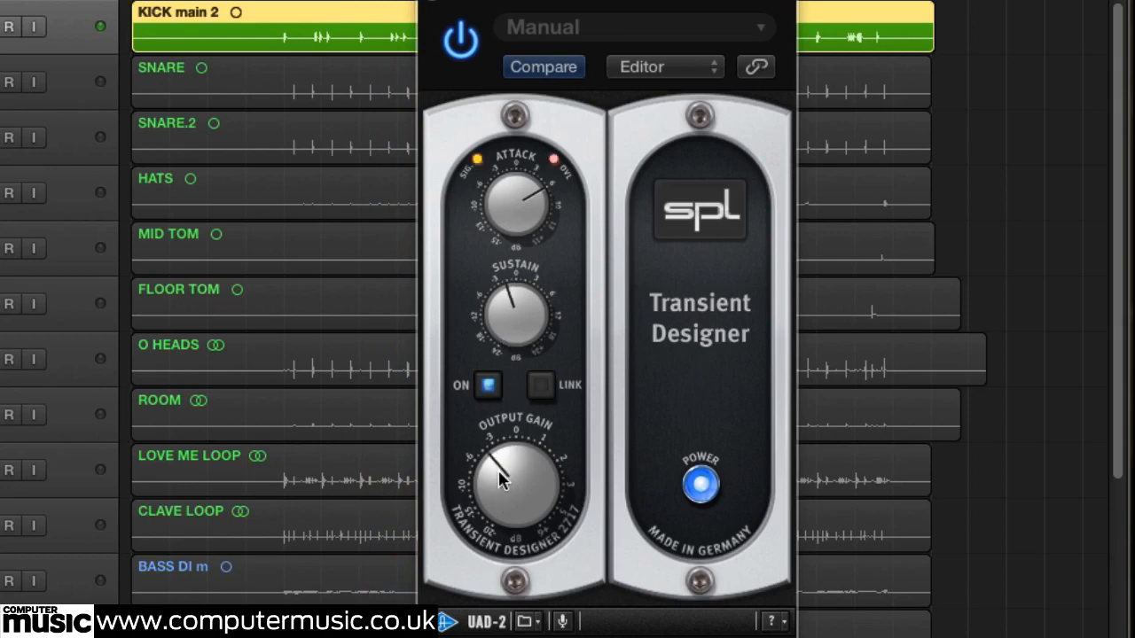
Step: Compare the soloed kick with the Transient Designer switched off and on, leaving it active
left_click(488, 386)
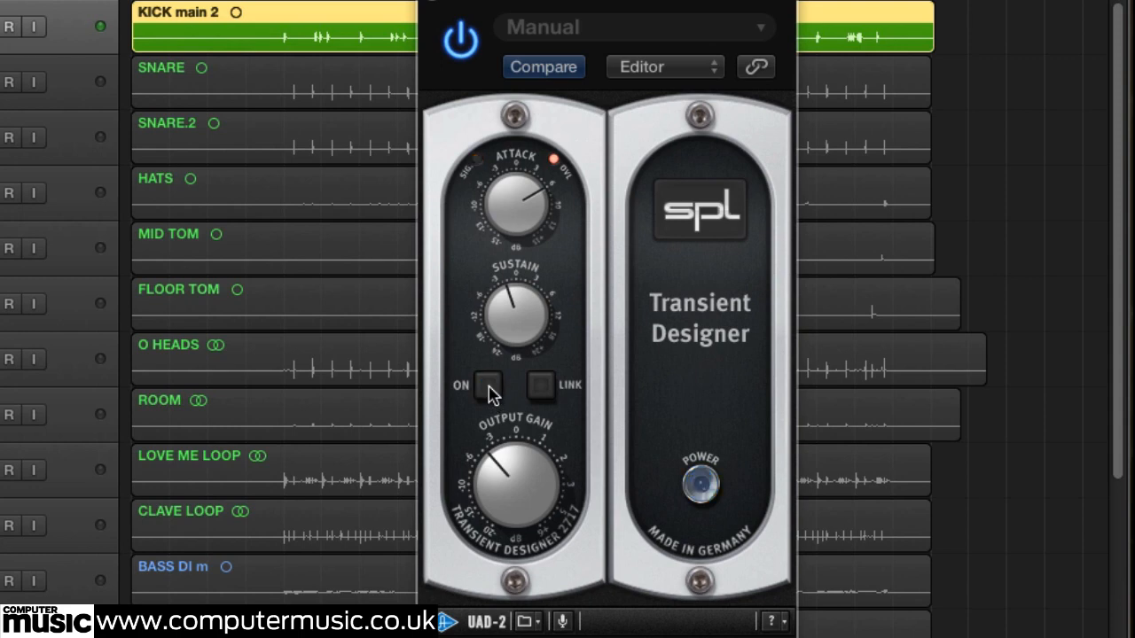
left_click(489, 387)
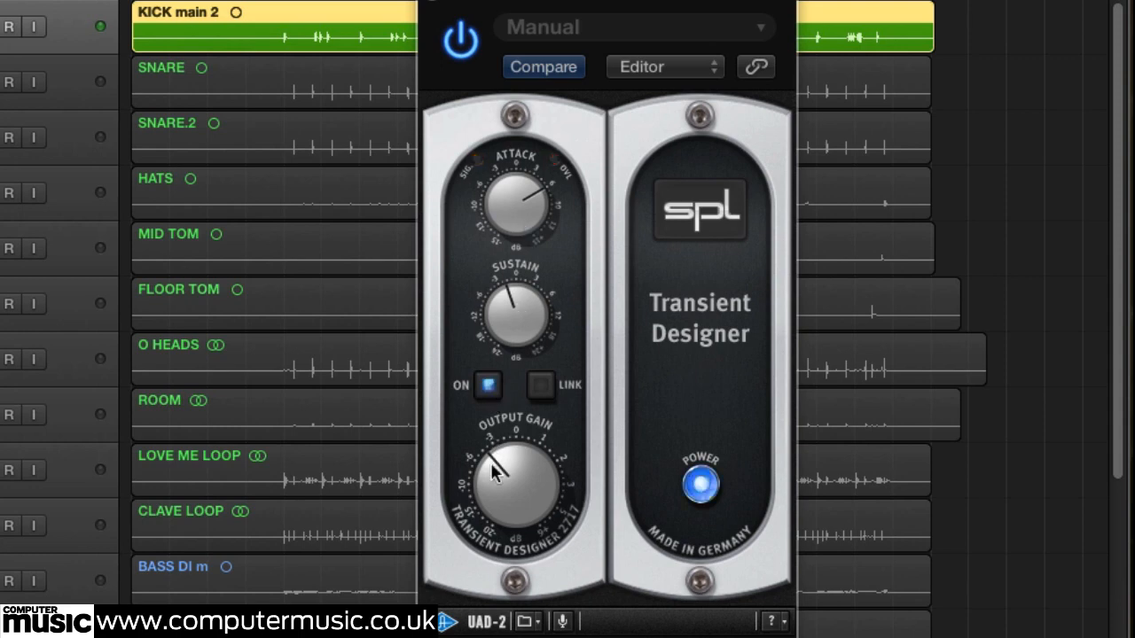
left_click(467, 40)
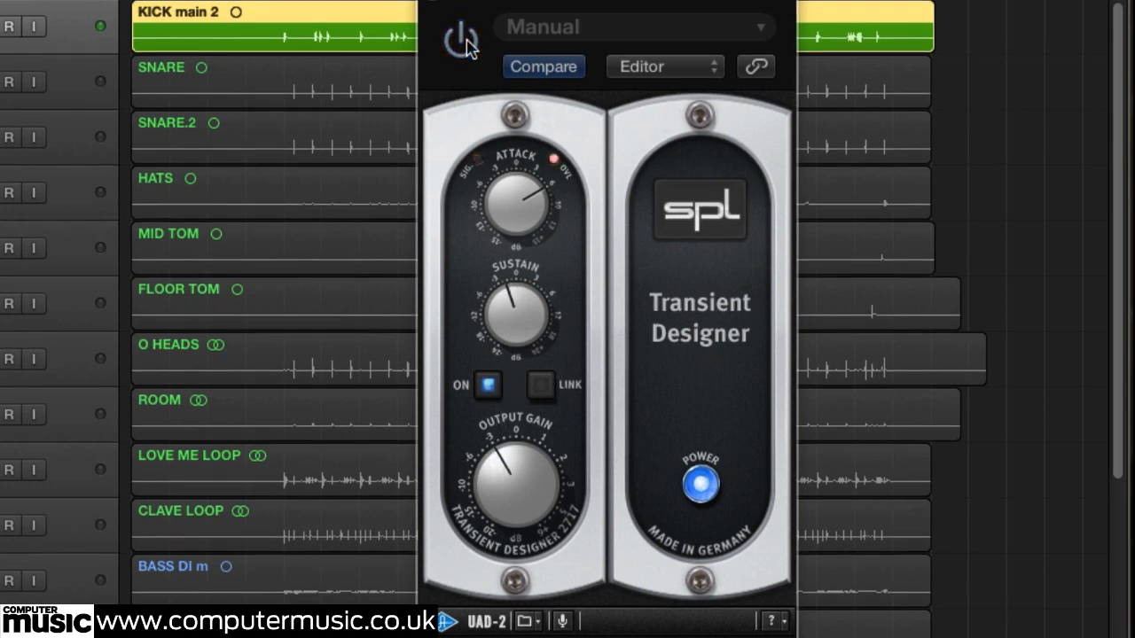
left_click(466, 42)
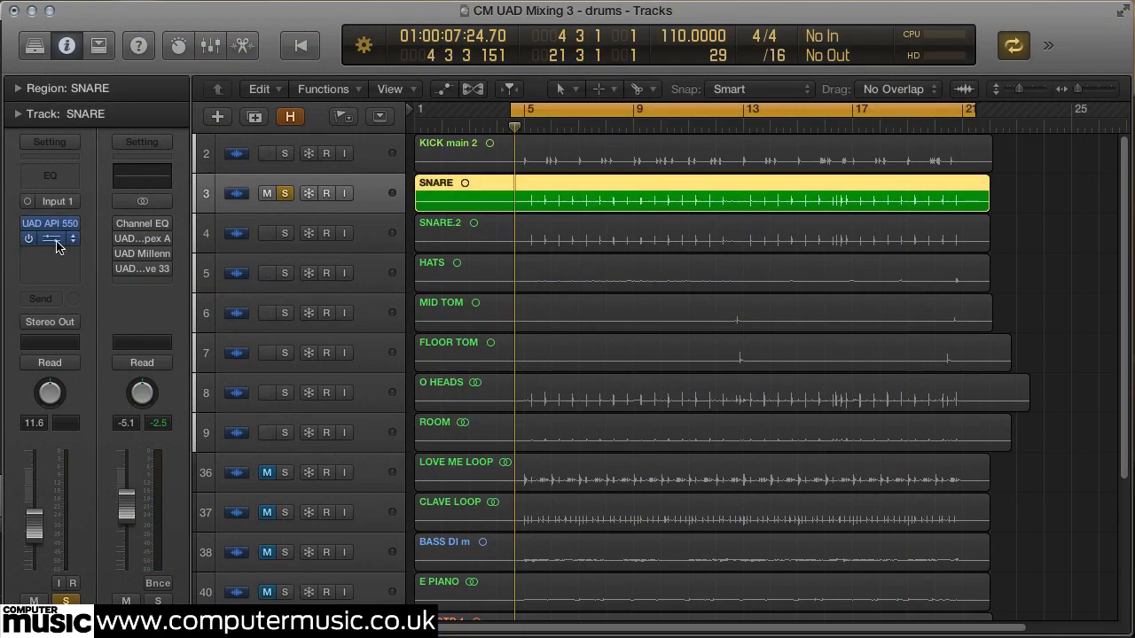
Step: Set the snare's Transient Designer attack and sustain to about 6 dB and output gain to about -2 dB, and check it against bypass
left_click(56, 242)
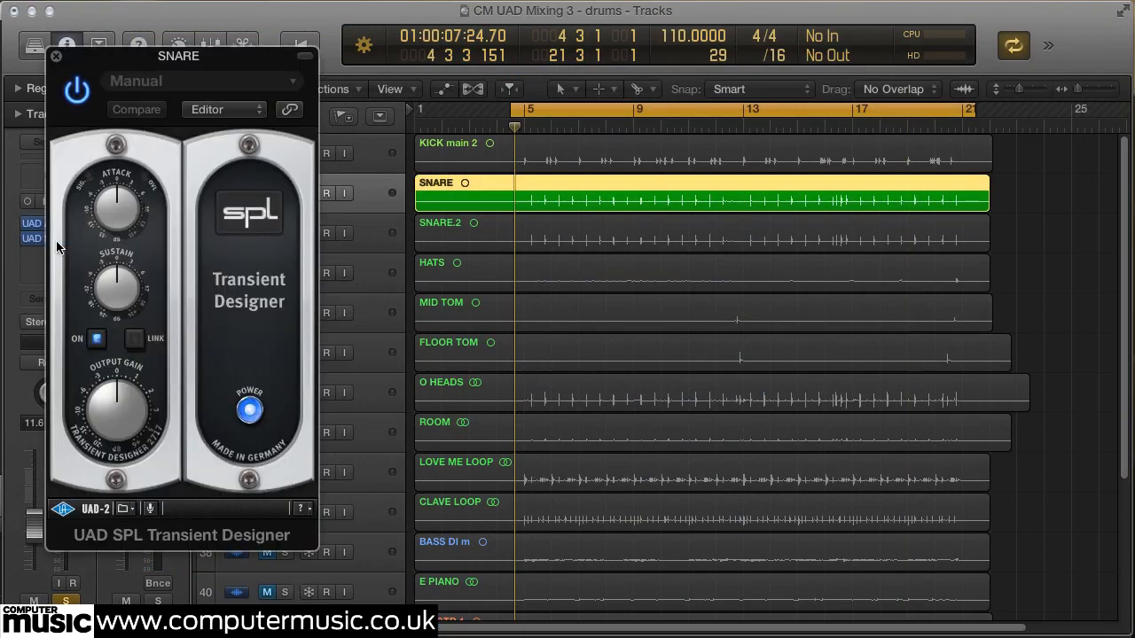
left_click_drag(142, 60, 756, 111)
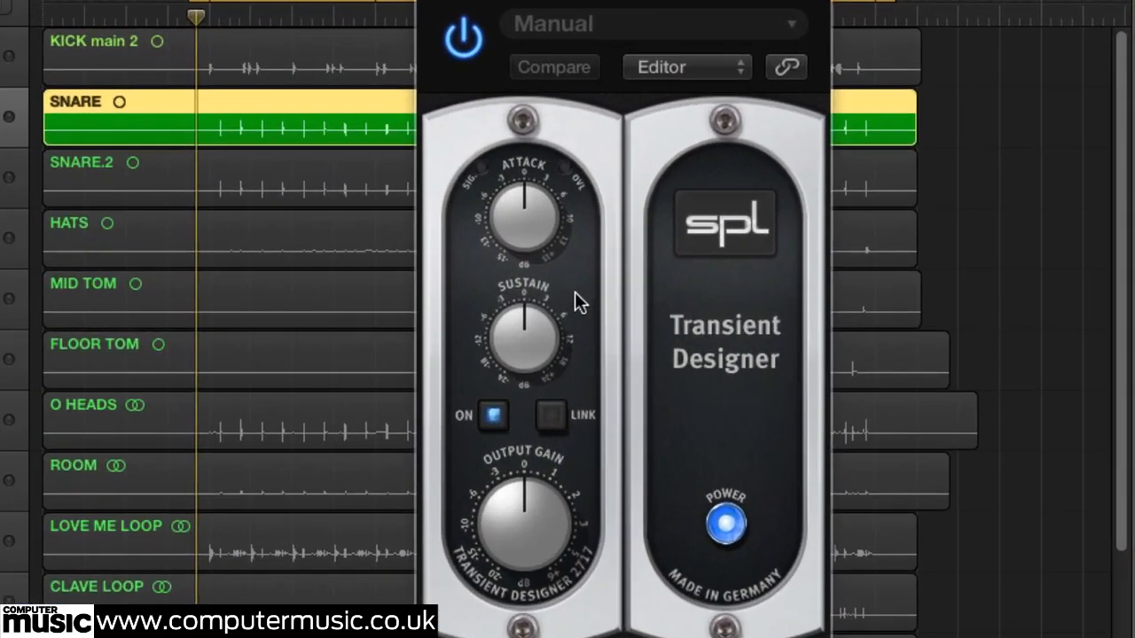
left_click_drag(510, 208, 509, 176)
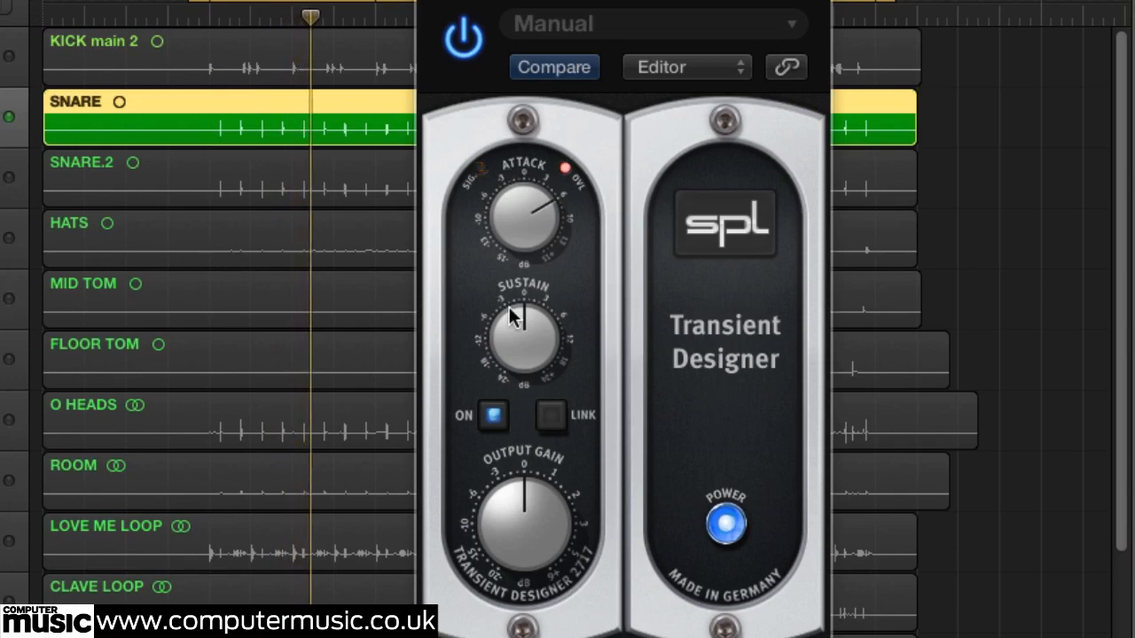
left_click_drag(495, 501, 497, 525)
left_click_drag(507, 354, 506, 293)
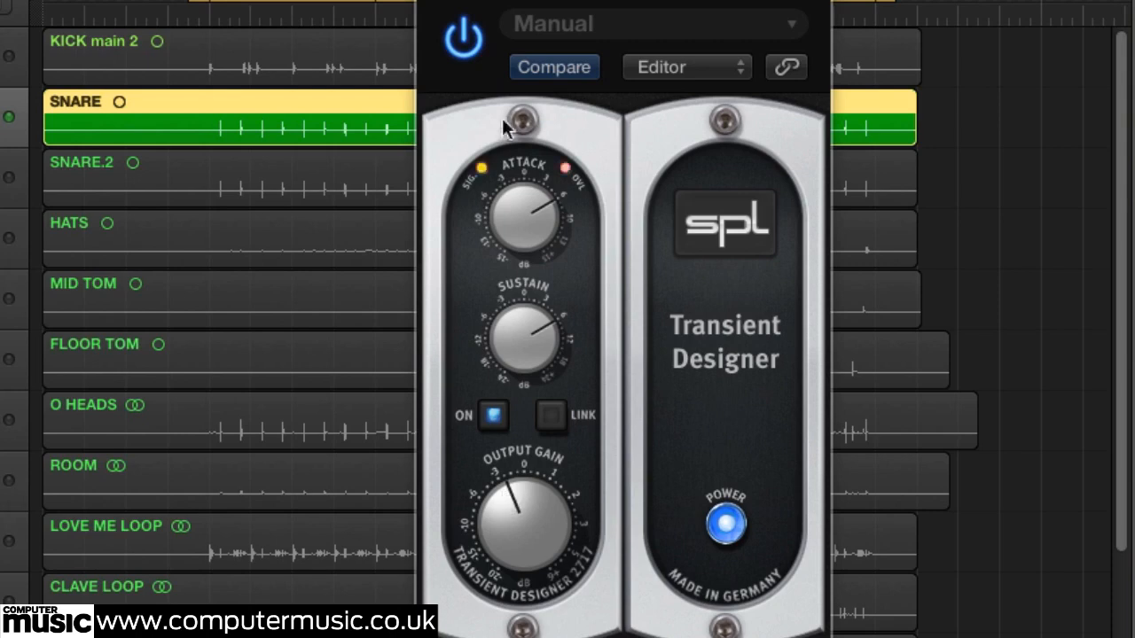
left_click(463, 40)
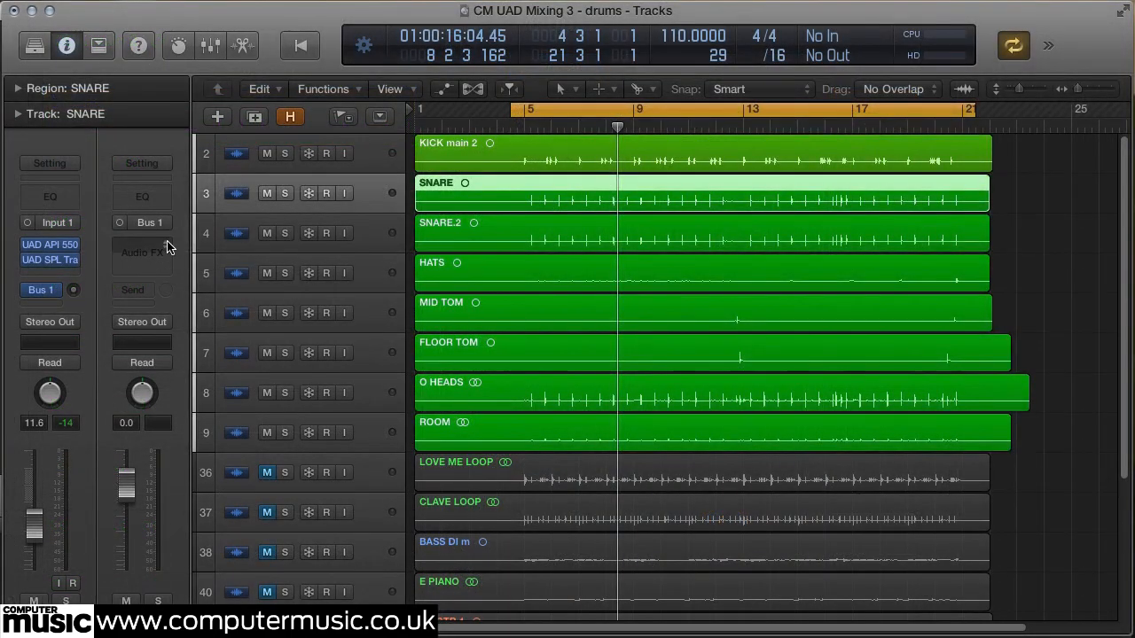
Step: Insert the UAD Lexicon 224 reverb on the aux channel fed by Bus 1
left_click(168, 248)
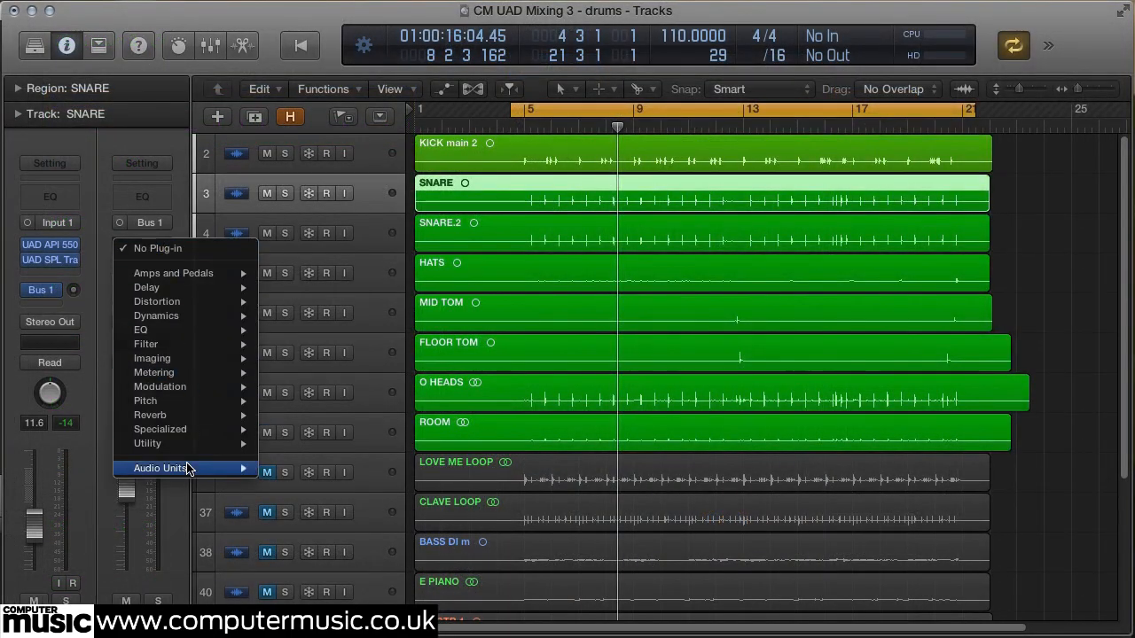
mouse_move(189, 467)
mouse_move(311, 624)
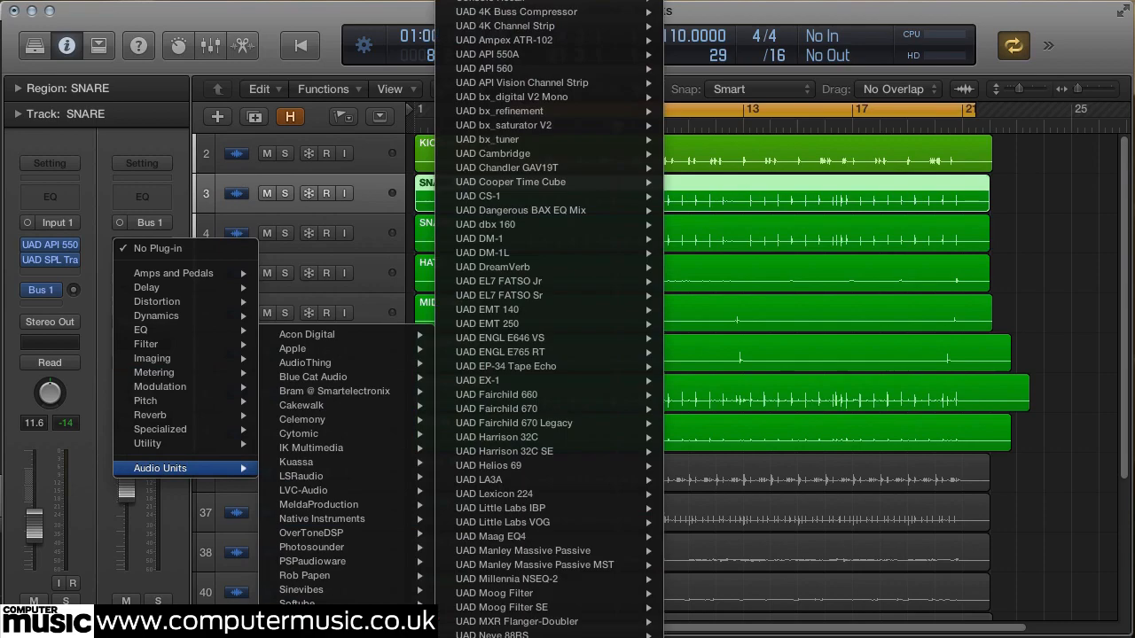
mouse_move(557, 479)
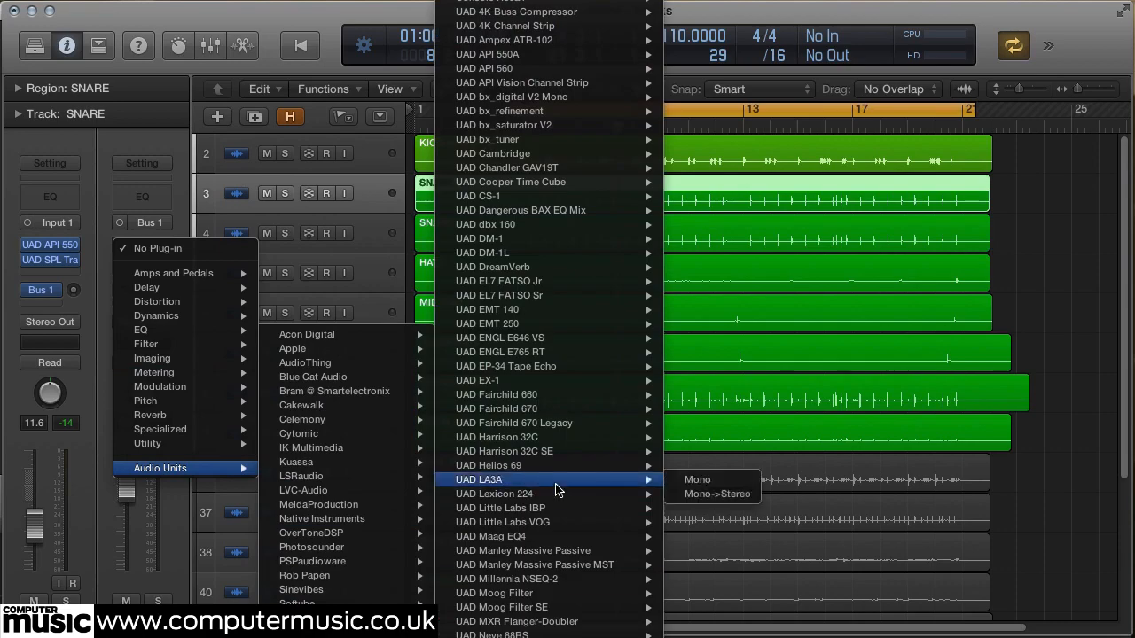
left_click(696, 501)
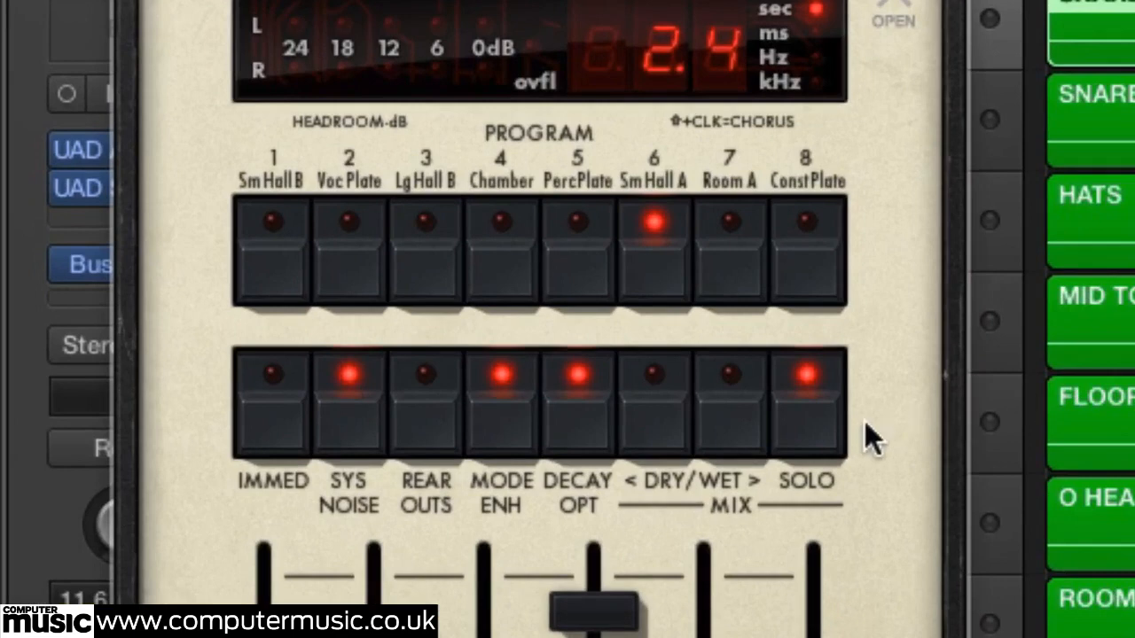
Step: Switch the Lexicon 224's Solo mode off and back on, and choose reverb program 7, Room A
left_click(297, 358)
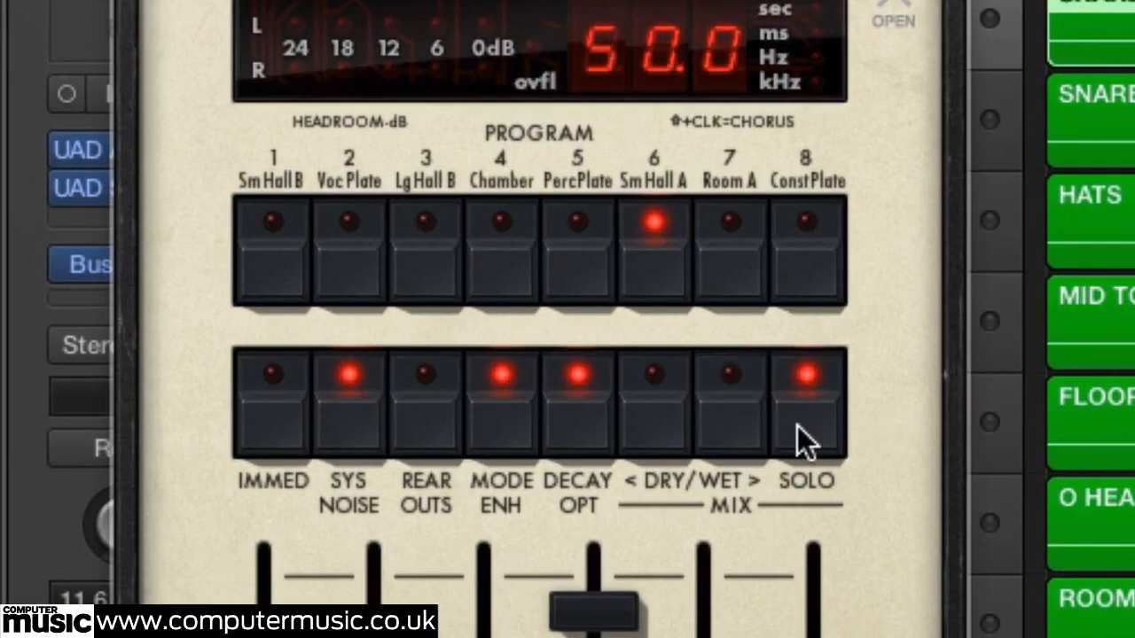
left_click(791, 423)
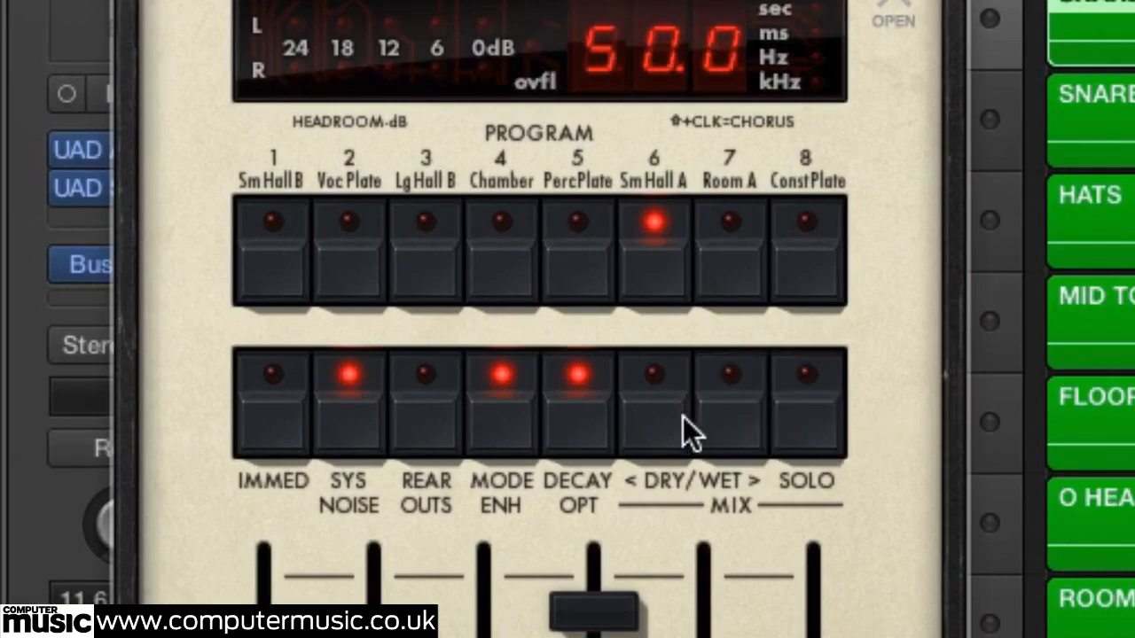
left_click(795, 424)
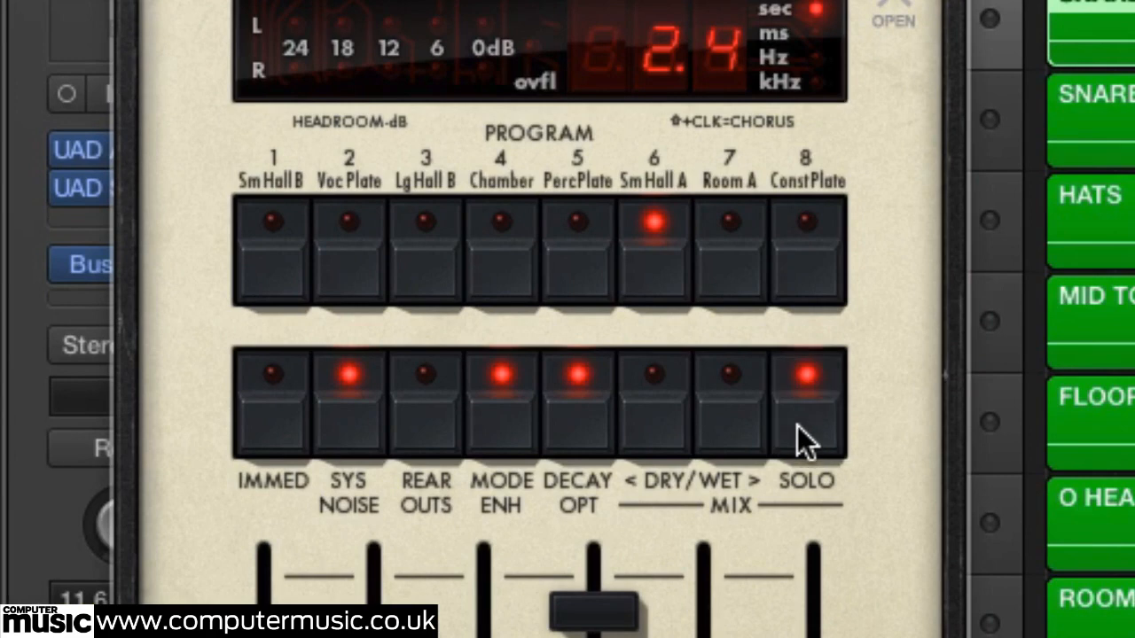
left_click(708, 264)
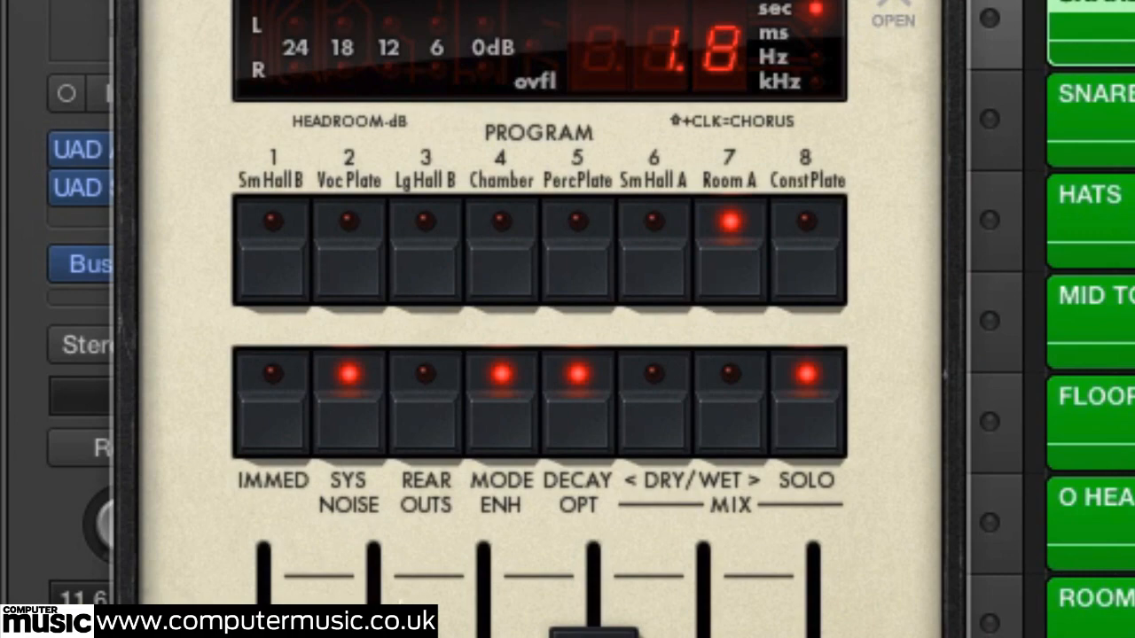
Step: Set the Room A reverb's bass time to 0.8 s and mid time to 1.3 s, and move the plug-in window off the channel strips
left_click_drag(124, 451, 125, 474)
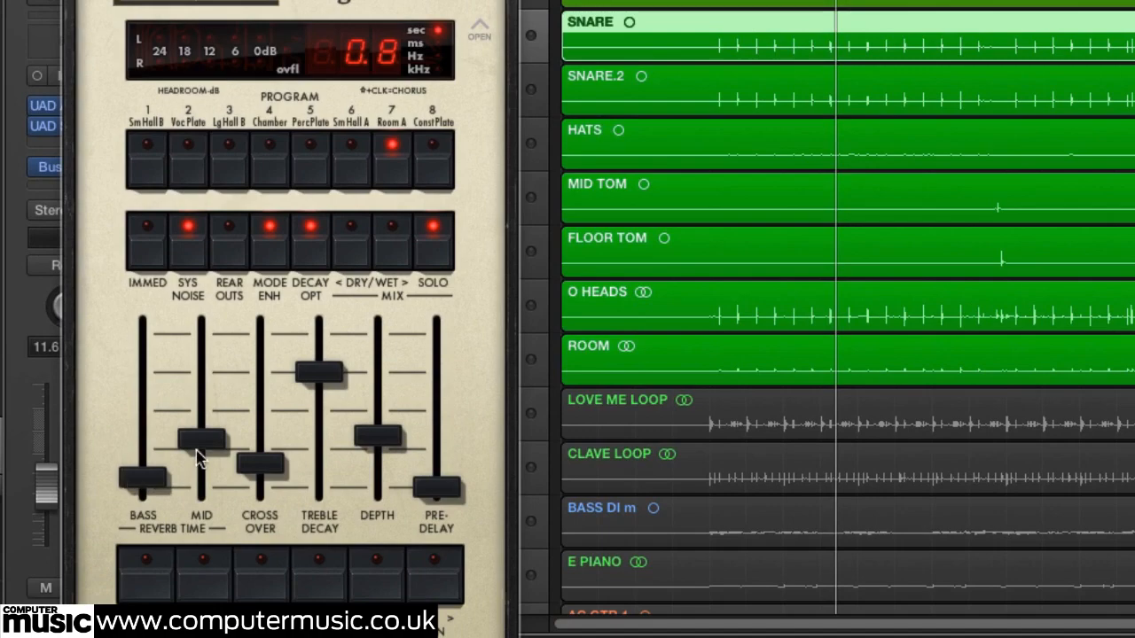
left_click_drag(198, 455, 201, 448)
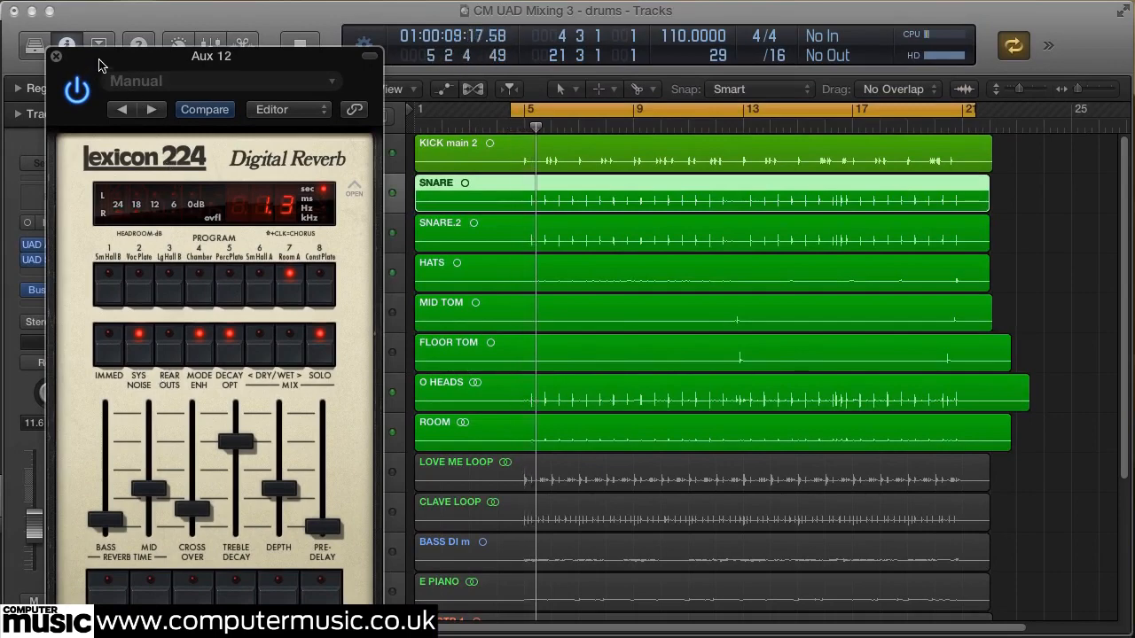
left_click_drag(101, 61, 772, 53)
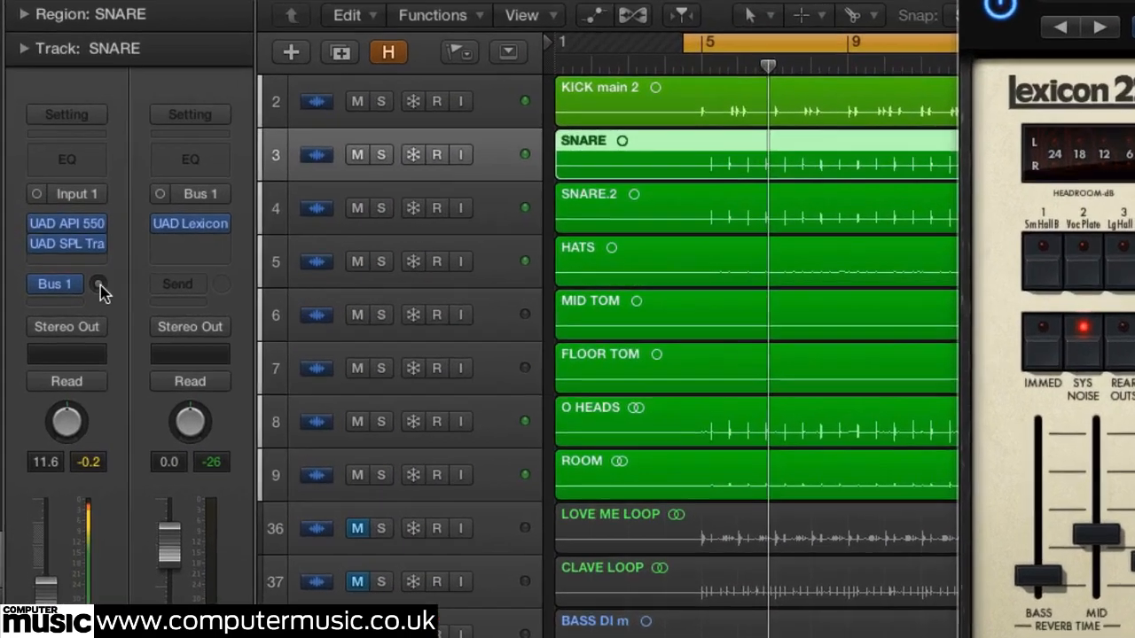
Step: Raise the SNARE track's Bus 1 send level to feed more of it into the Lexicon reverb
left_click_drag(74, 290, 74, 249)
left_click_drag(69, 202, 57, 166)
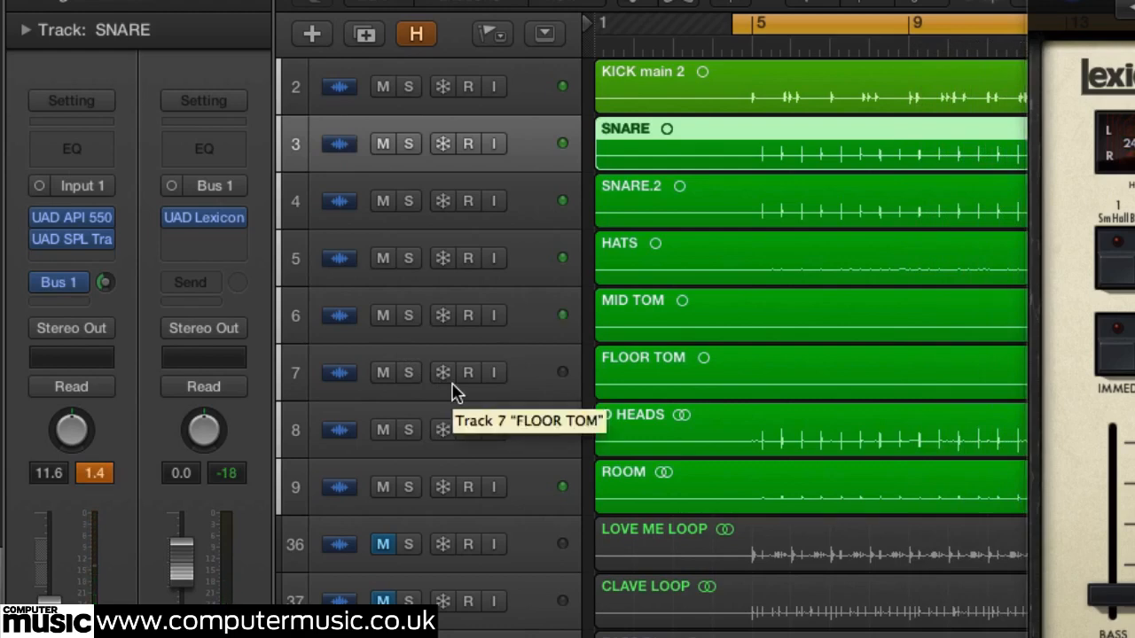
Step: Add a send to Bus 1 on the MID TOM track
left_click(342, 313)
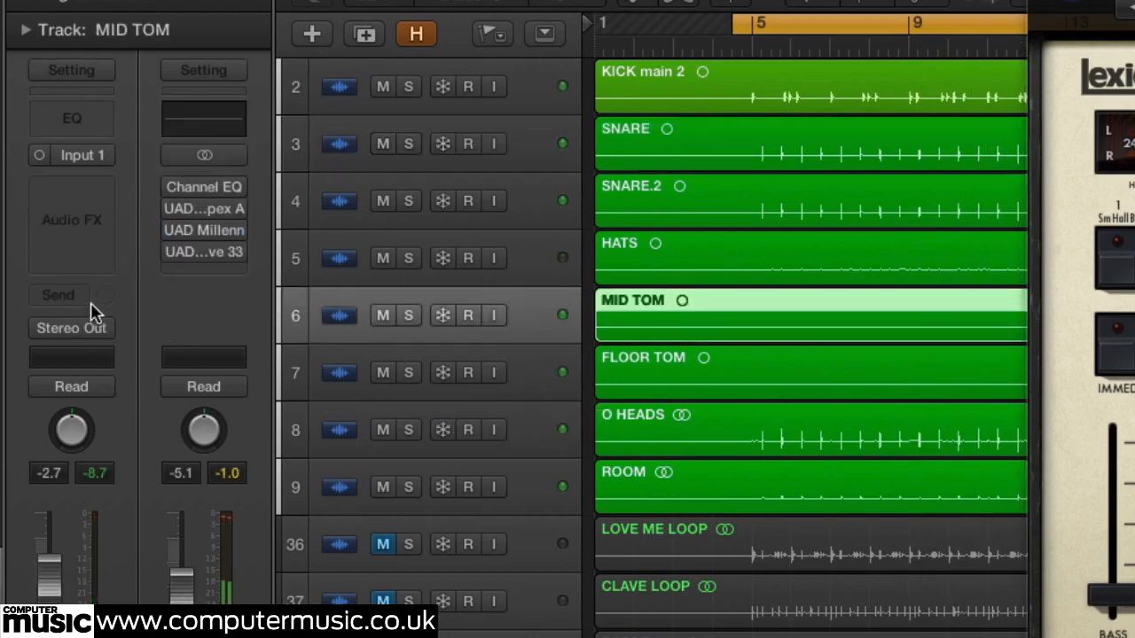
left_click(57, 296)
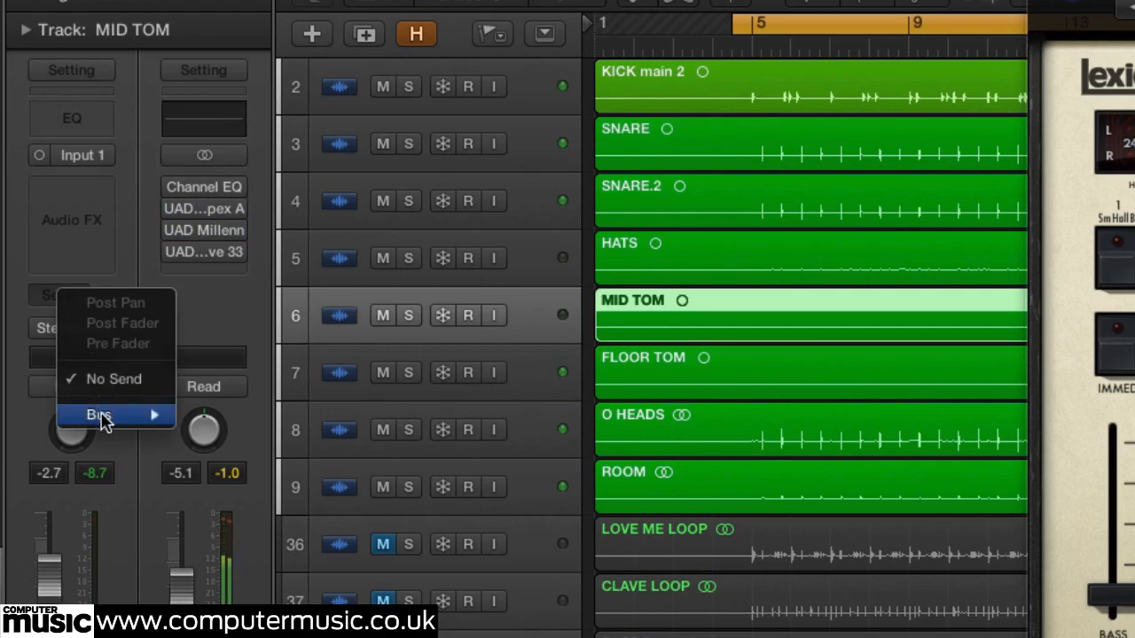
mouse_move(101, 417)
left_click(212, 417)
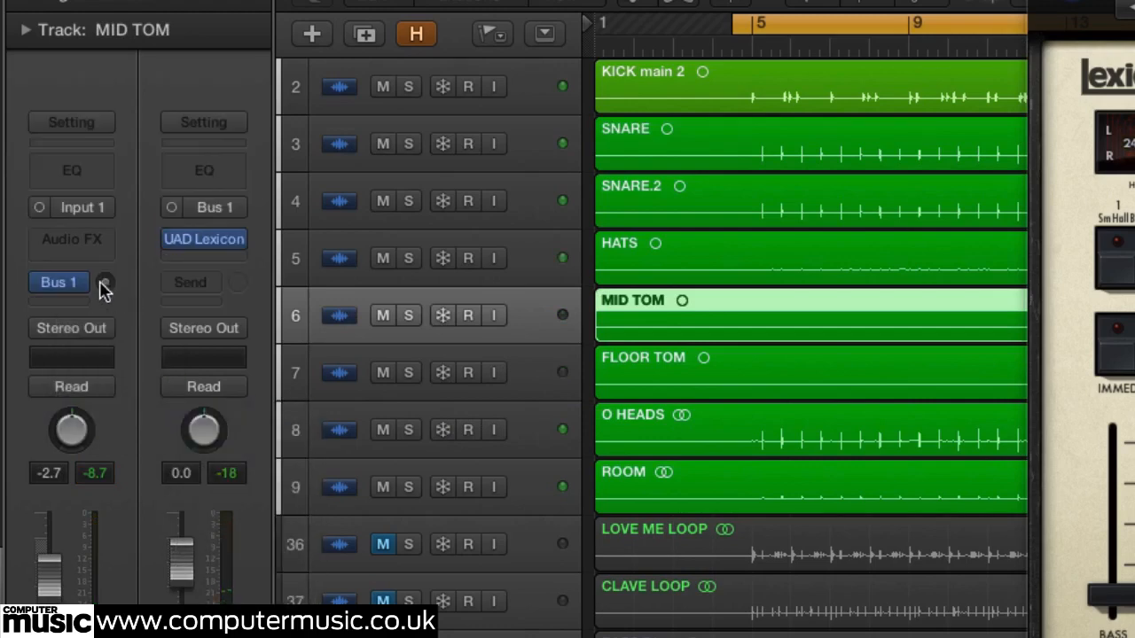
Step: Add a send to Bus 1 on the FLOOR TOM track and bring up its send level
left_click(539, 363)
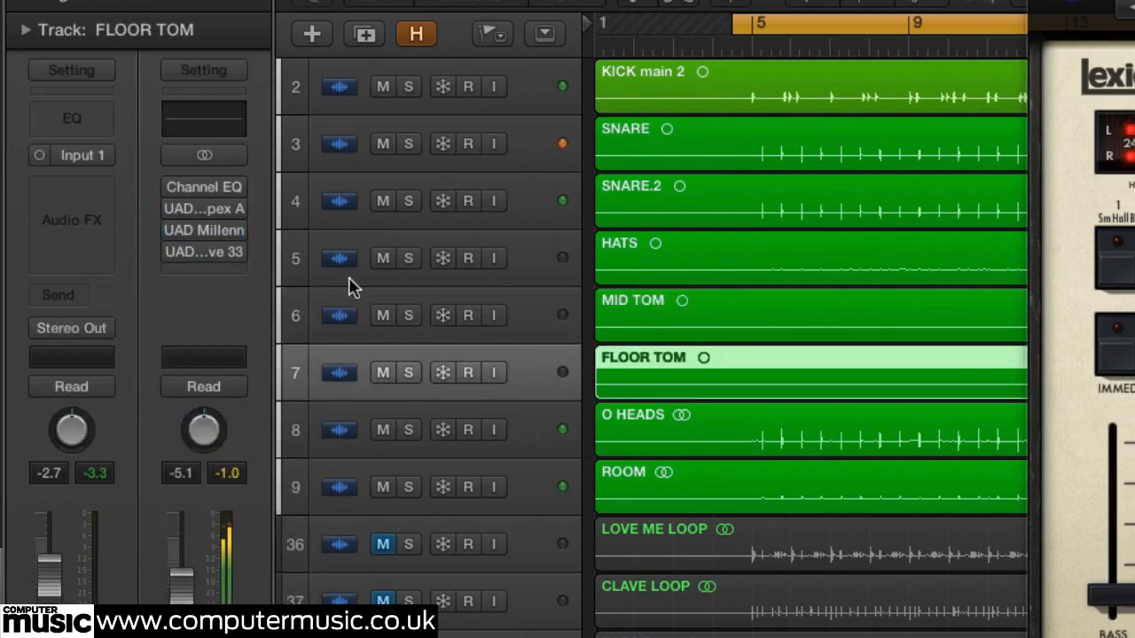
left_click(80, 301)
mouse_move(133, 426)
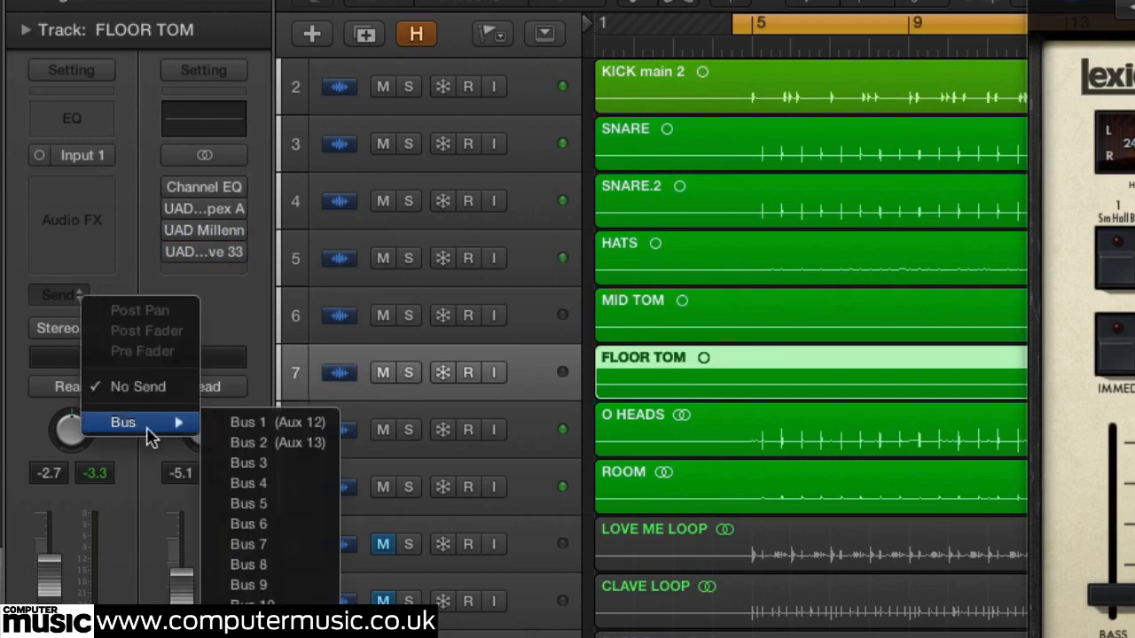
left_click(262, 426)
left_click_drag(105, 282, 104, 278)
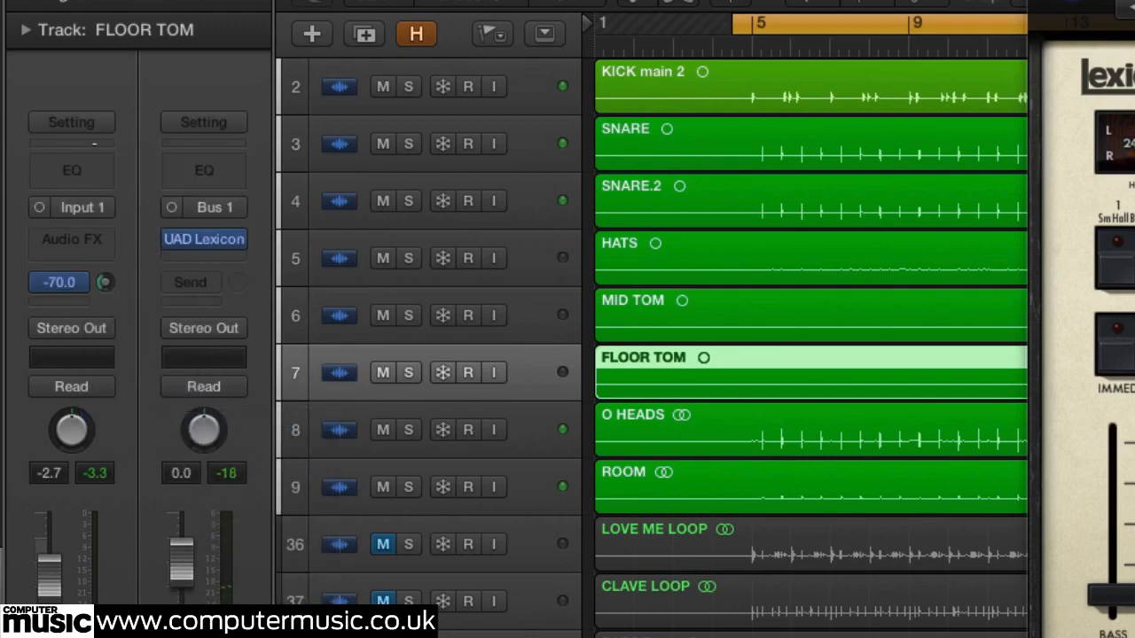
Step: Set the KICK track's Bus 1 send level to about -3.5 dB
left_click(502, 91)
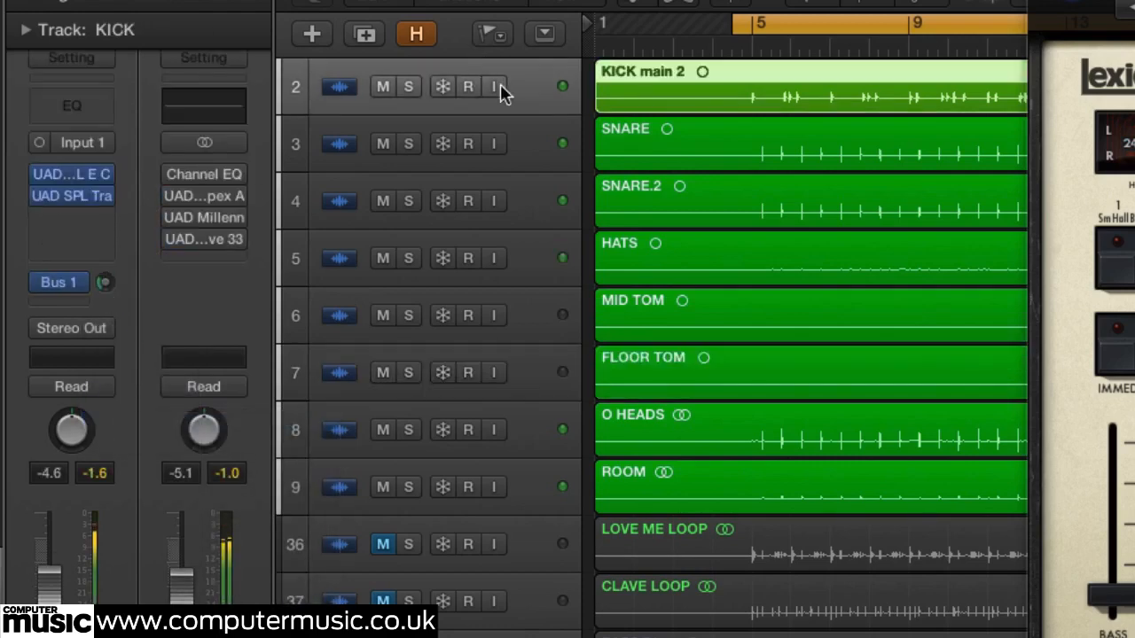
left_click_drag(104, 282, 104, 276)
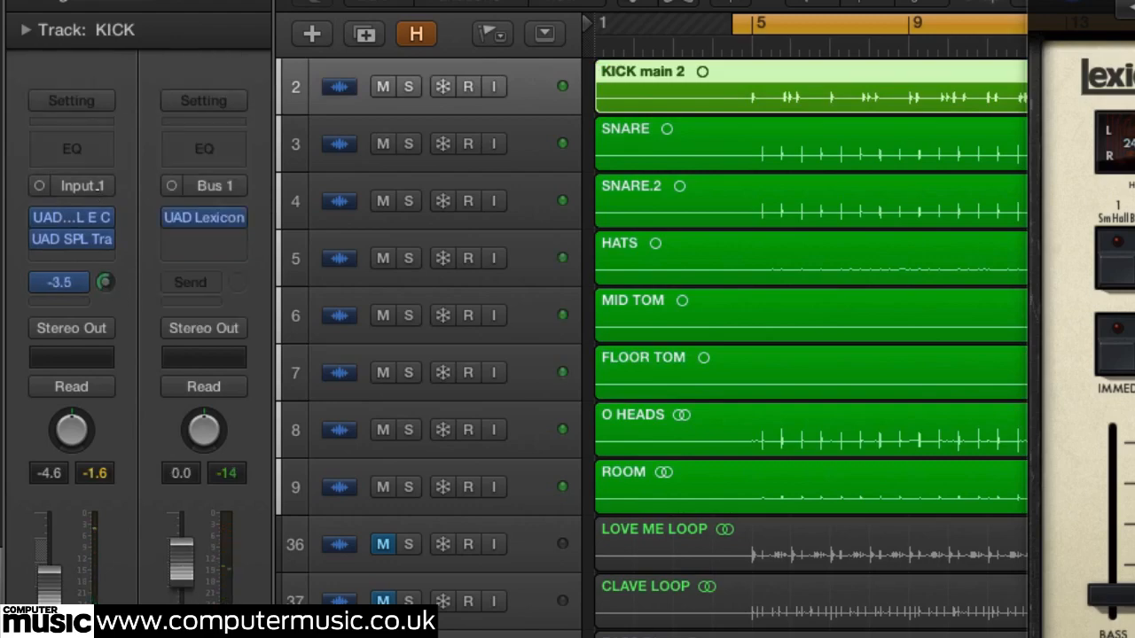